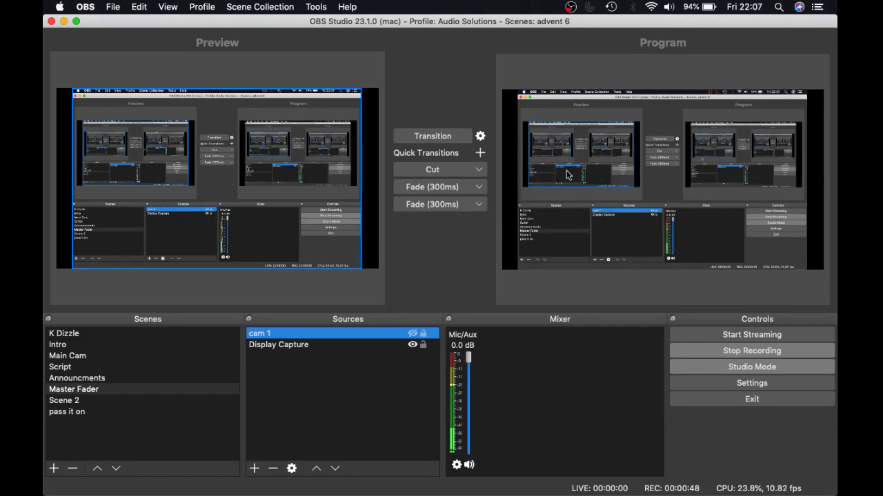
Switch to Reason to bring up its window and launch Master Fader from the Dock.
{"action": "mouse_move", "coordinate": [46, 221]}
{"action": "left_click", "coordinate": [60, 233]}
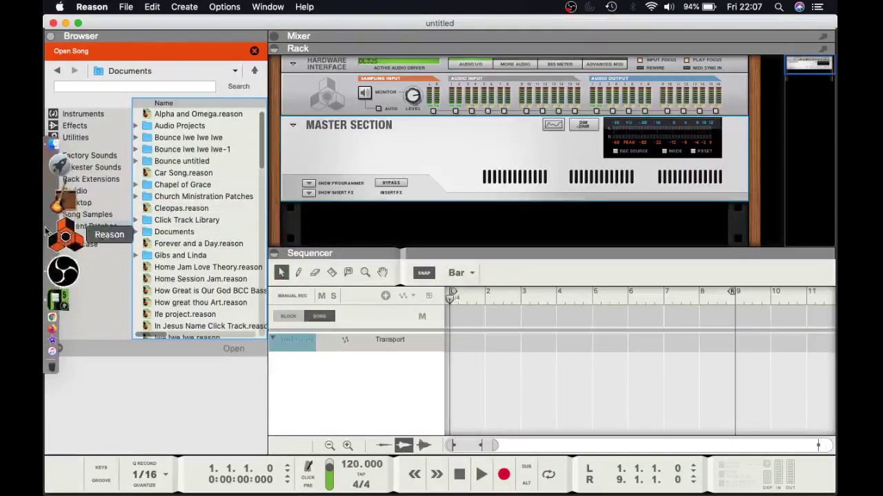
{"action": "left_click", "coordinate": [68, 254]}
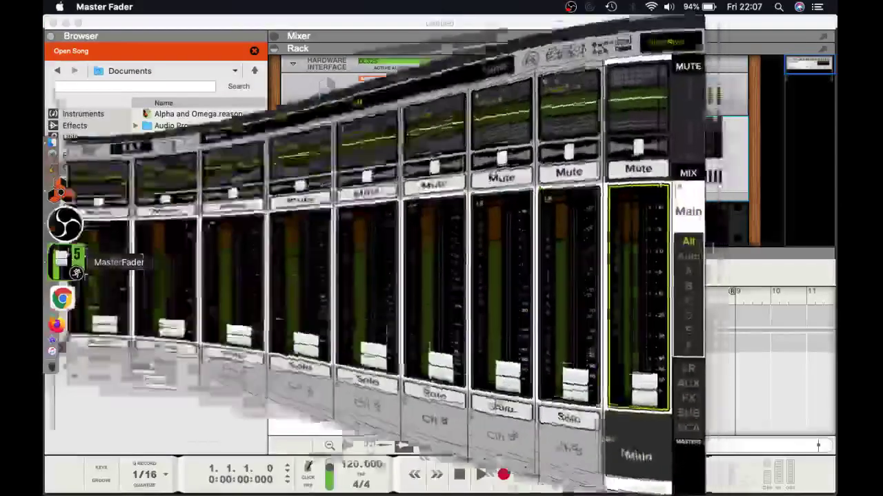
Check the Master Fader device list for detected mixers and the Wi-Fi connection to the Mackie DL32S network.
{"action": "left_click", "coordinate": [531, 40]}
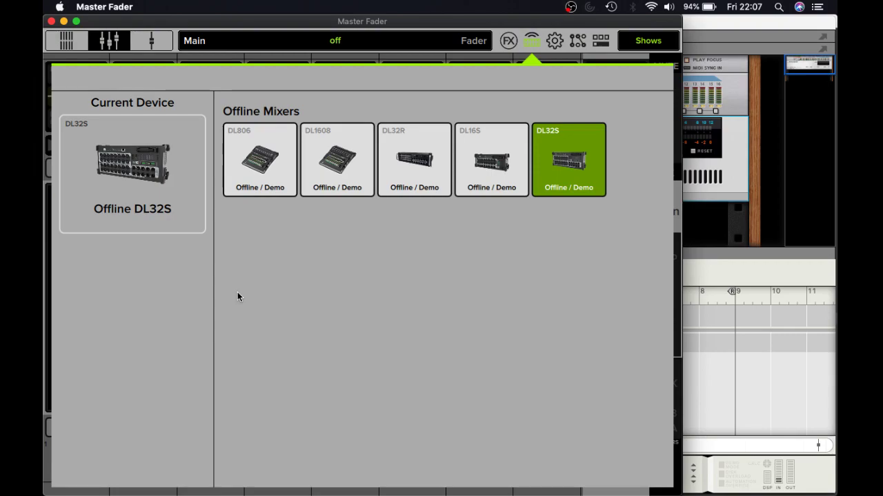
{"action": "left_click", "coordinate": [651, 7]}
{"action": "left_click", "coordinate": [657, 57]}
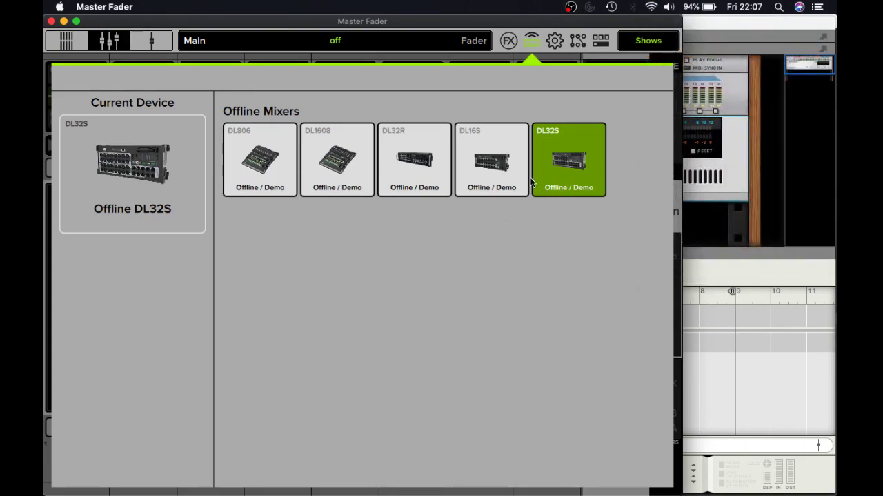
{"action": "left_click", "coordinate": [531, 42]}
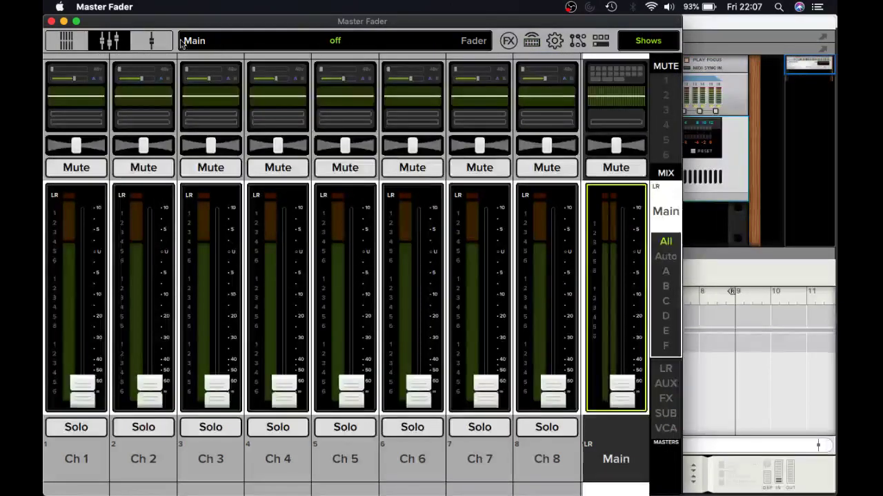
Close Master Fader and minimize the Reason and OBS windows to clear the desktop.
{"action": "left_click", "coordinate": [52, 22]}
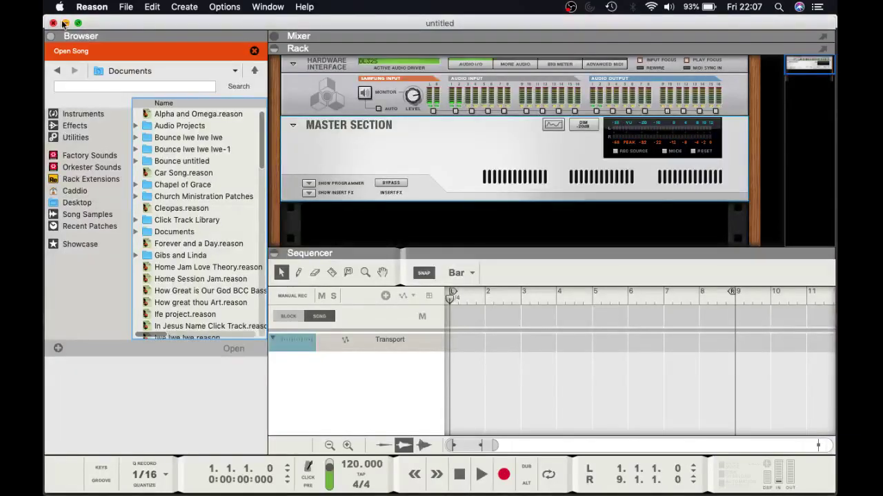
{"action": "left_click", "coordinate": [65, 22]}
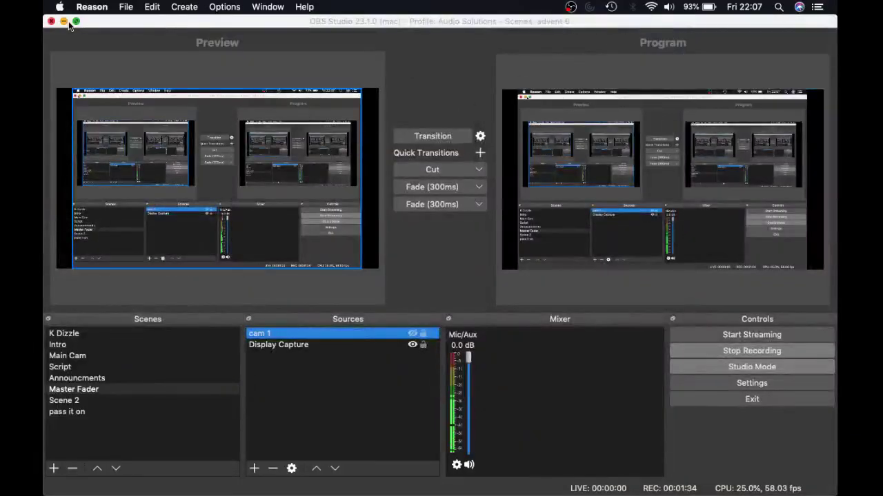
{"action": "left_click", "coordinate": [64, 21]}
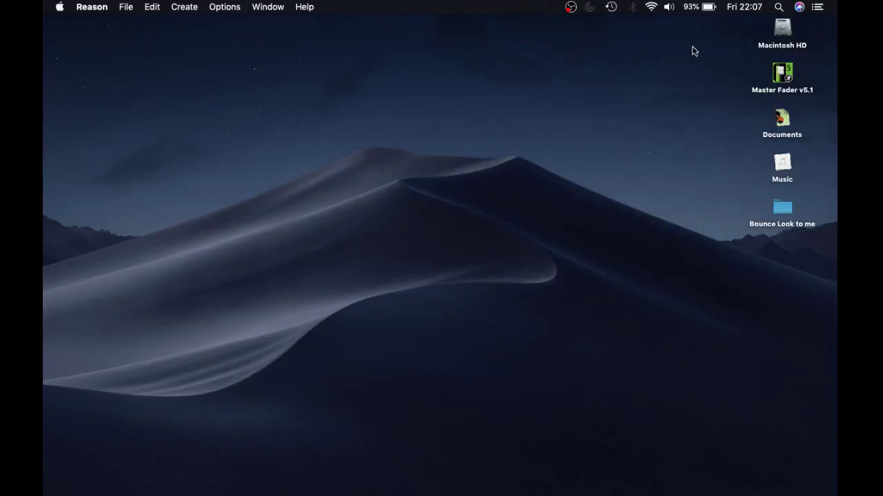
Open the Master Fader v5.1 disk image on the desktop and launch MasterFader from it.
{"action": "left_click", "coordinate": [793, 67]}
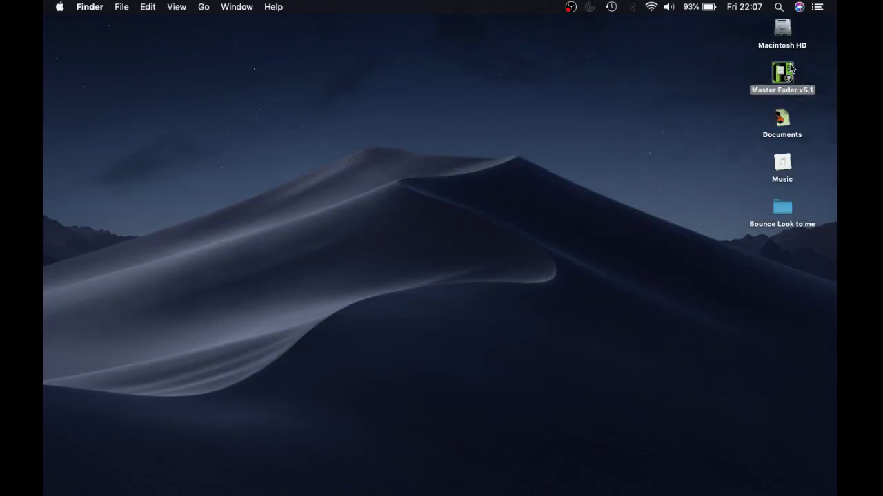
{"action": "double_click", "coordinate": [793, 67]}
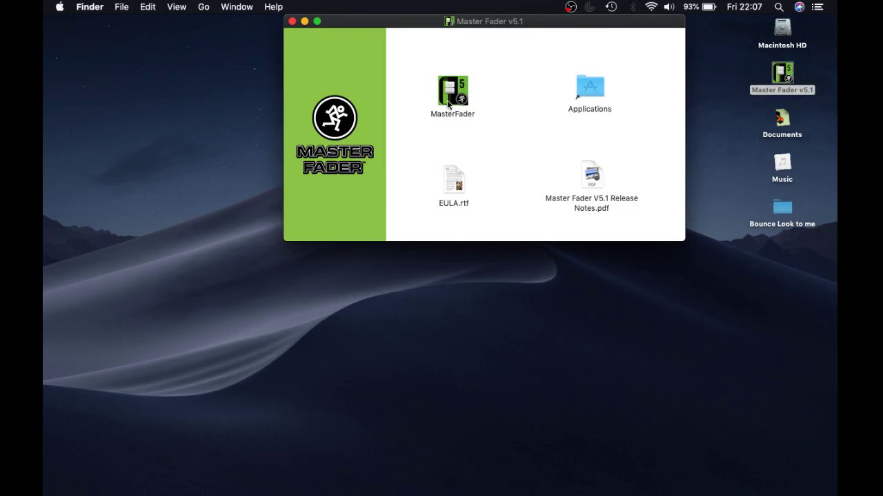
{"action": "left_click", "coordinate": [448, 100]}
{"action": "double_click", "coordinate": [447, 99]}
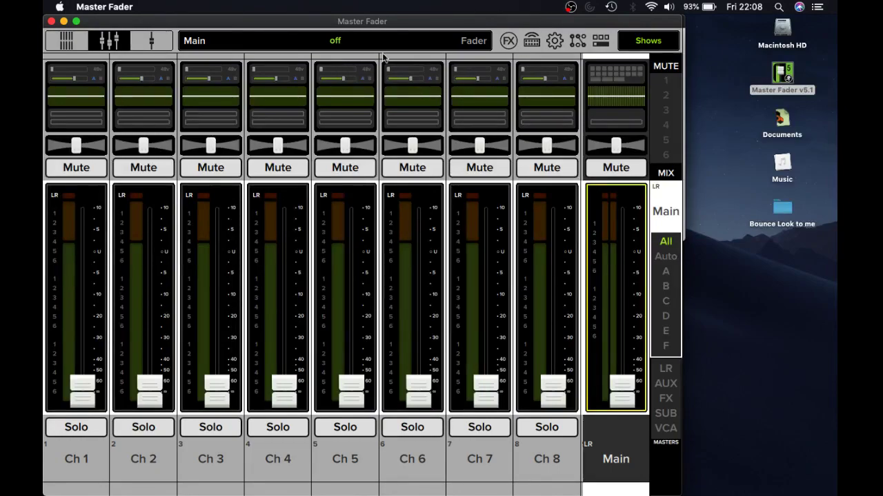
Show the mixer device list and reselect the Mackie DL32S Wi-Fi network.
{"action": "left_click", "coordinate": [531, 41]}
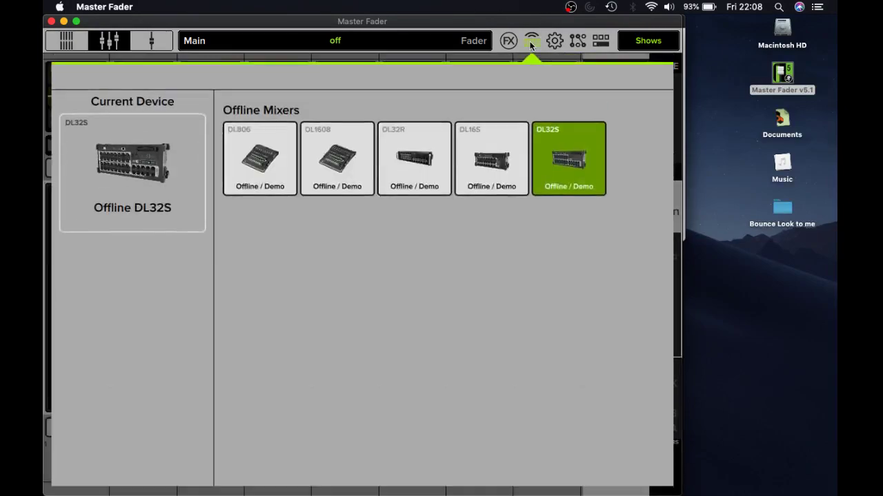
{"action": "left_click", "coordinate": [650, 9]}
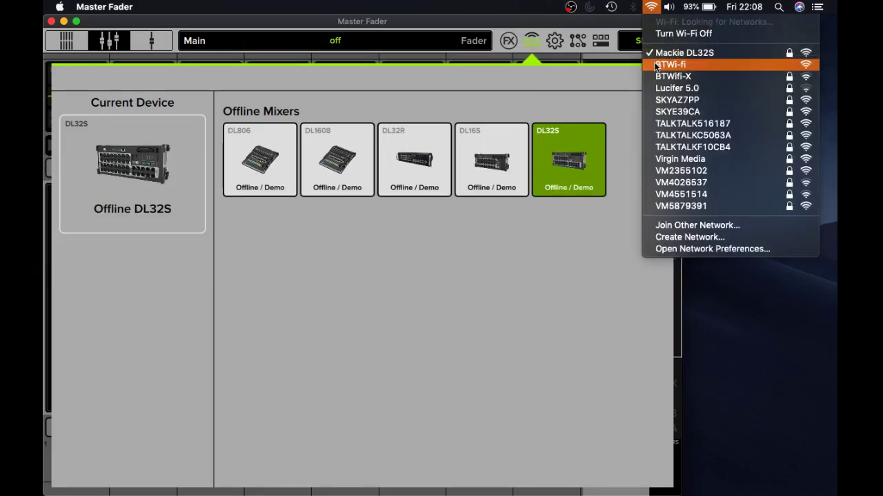
{"action": "left_click", "coordinate": [656, 55]}
Restart the computer's Wi-Fi by turning it off and on again so that the mixer is detected.
{"action": "left_click", "coordinate": [651, 8]}
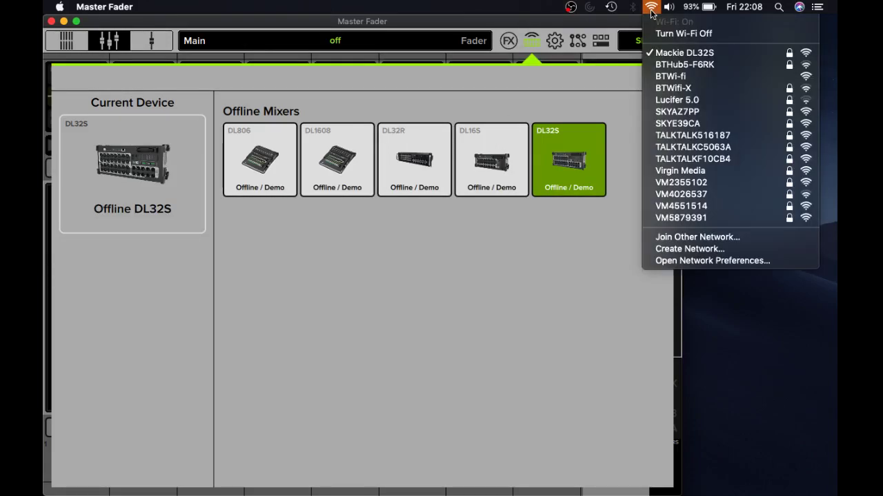
{"action": "left_click", "coordinate": [655, 34]}
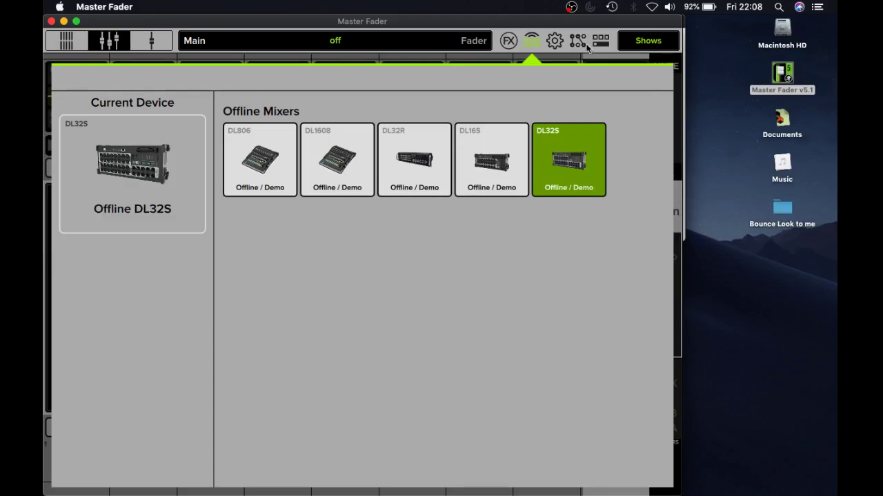
{"action": "left_click", "coordinate": [652, 8]}
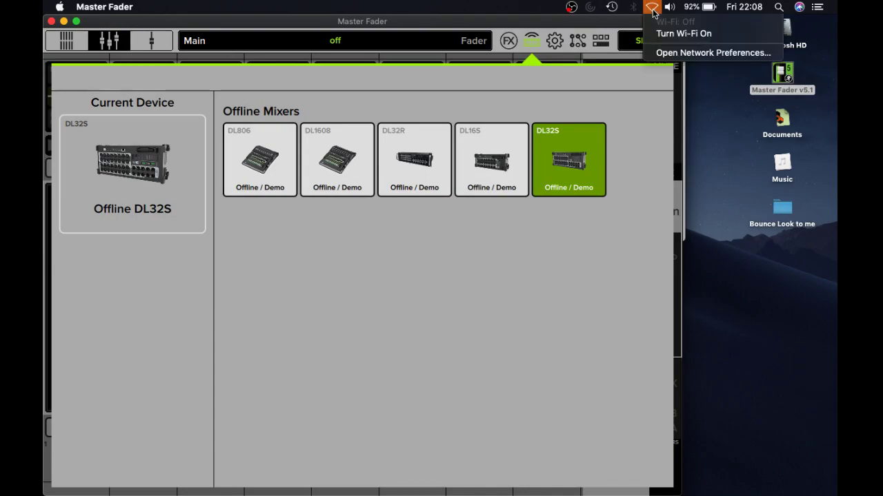
{"action": "left_click", "coordinate": [657, 35]}
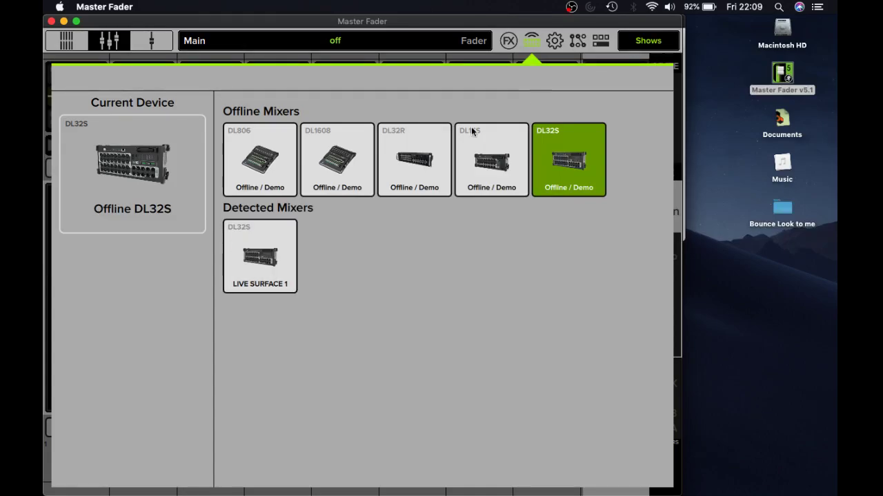
Connect to the detected DL32S mixer LIVE SURFACE 1 and choose the Apple Macintosh show for synchronization.
{"action": "left_click", "coordinate": [275, 261]}
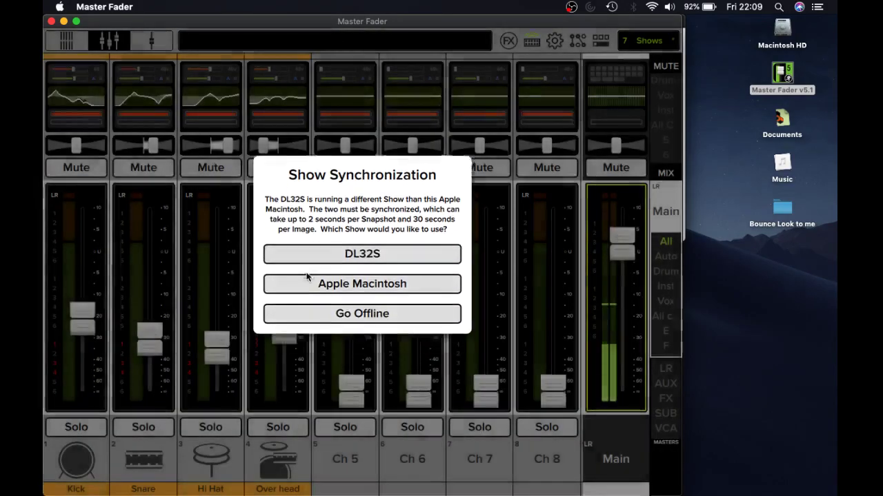
{"action": "left_click", "coordinate": [306, 274]}
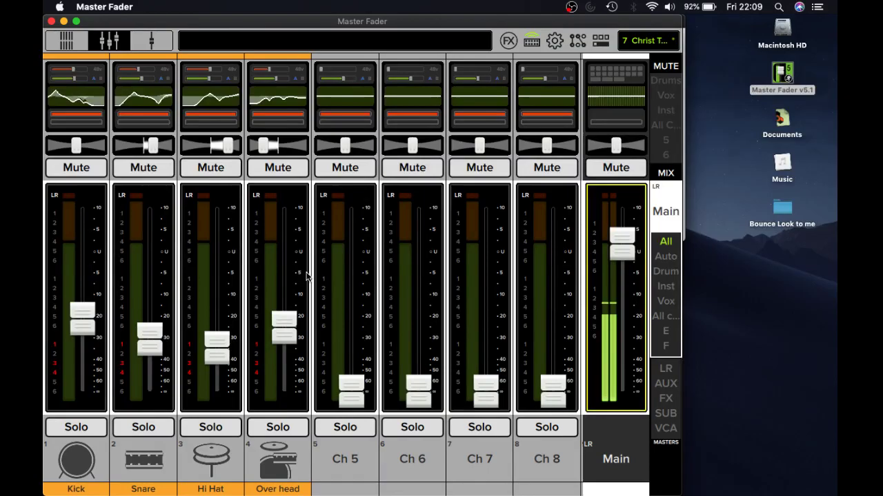
Select the Return 1-2 channel located between Ch 32 and FX 1.
{"action": "scroll", "coordinate": [331, 301], "scroll_direction": "right", "scroll_amount": 5}
{"action": "scroll", "coordinate": [444, 298], "scroll_direction": "right", "scroll_amount": 8}
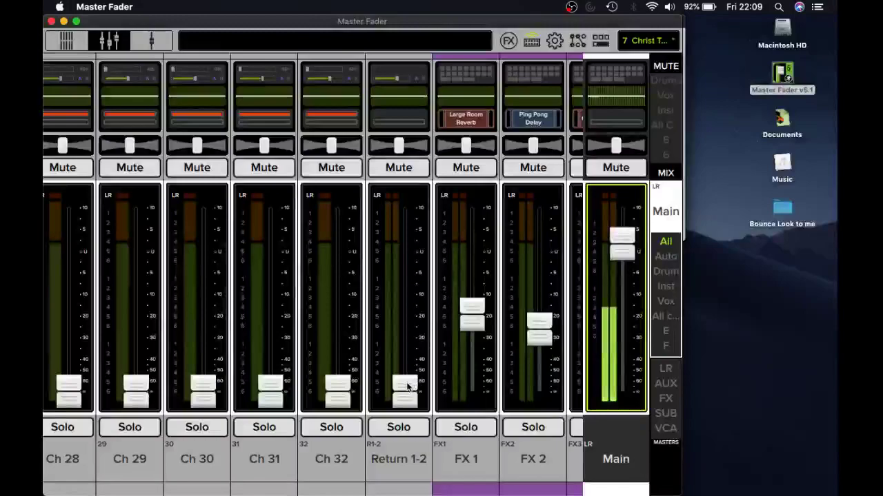
{"action": "left_click", "coordinate": [405, 384]}
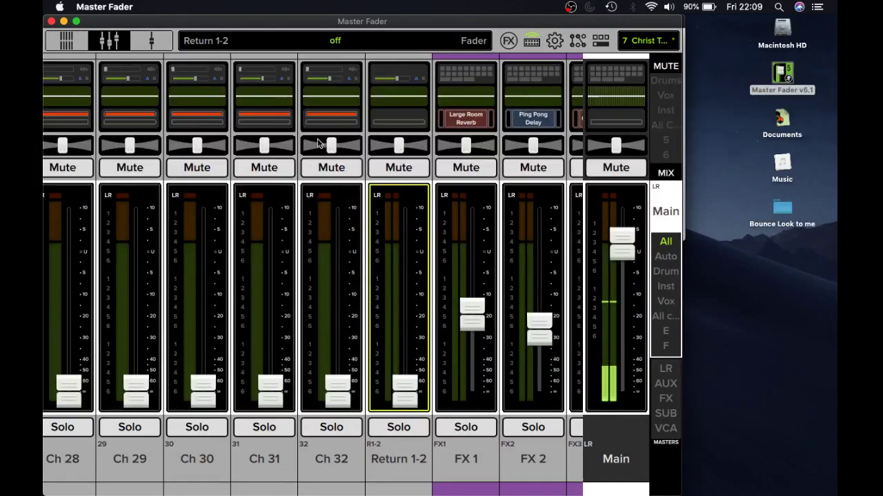
Enlarge the Master Fader window to fill the screen and review the effects and input channel strips.
{"action": "left_click", "coordinate": [76, 21]}
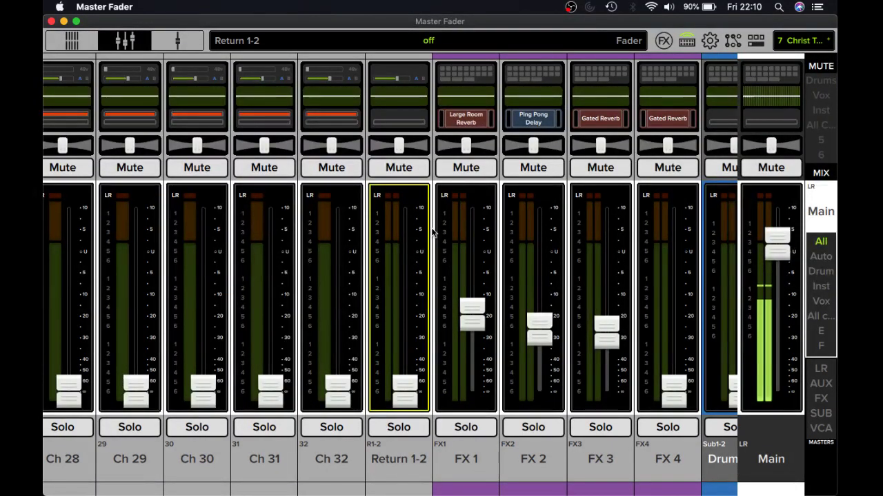
{"action": "scroll", "coordinate": [432, 232], "scroll_direction": "right", "scroll_amount": 5}
{"action": "scroll", "coordinate": [433, 233], "scroll_direction": "left", "scroll_amount": 8}
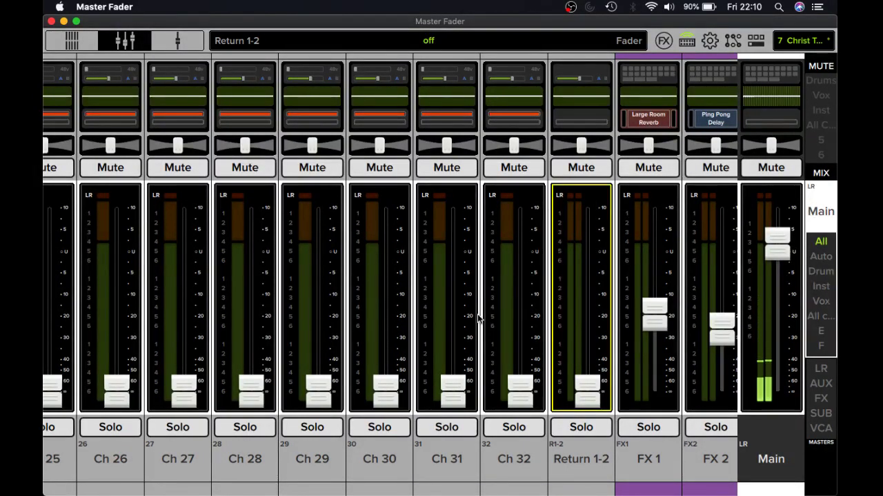
{"action": "scroll", "coordinate": [478, 315], "scroll_direction": "left", "scroll_amount": 10}
Switch to Reason, browse the Documents folder in the song browser and open Car Song.reason.
{"action": "mouse_move", "coordinate": [64, 275]}
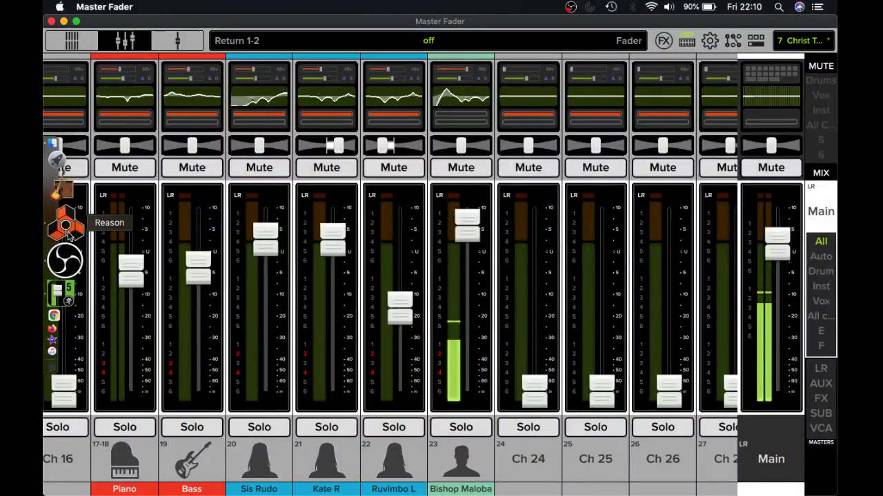
{"action": "left_click", "coordinate": [67, 231]}
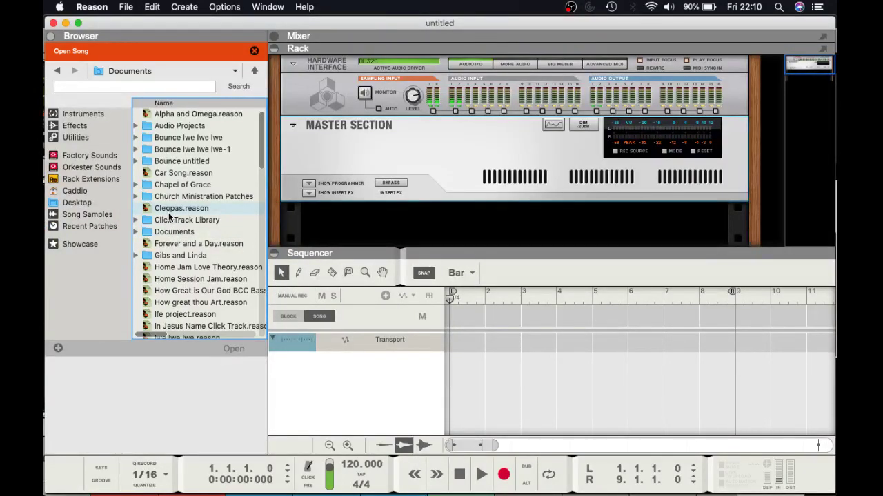
{"action": "scroll", "coordinate": [169, 217], "scroll_direction": "down", "scroll_amount": 5}
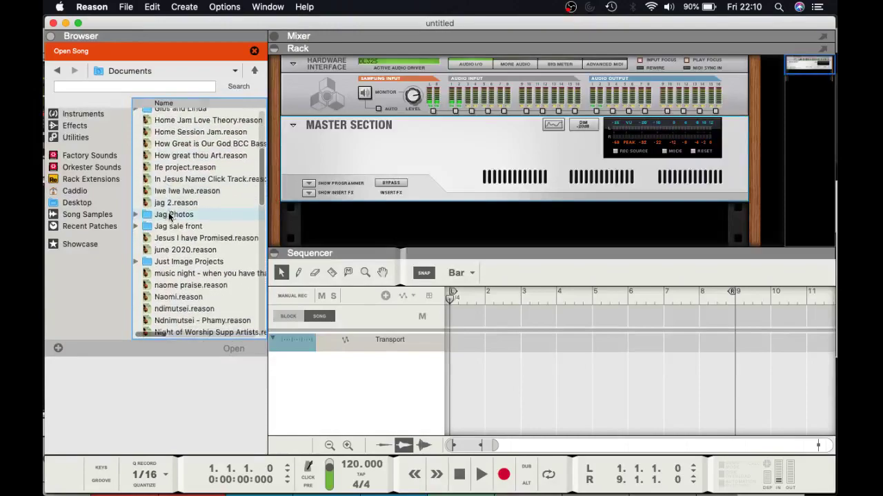
{"action": "scroll", "coordinate": [169, 217], "scroll_direction": "up", "scroll_amount": 2}
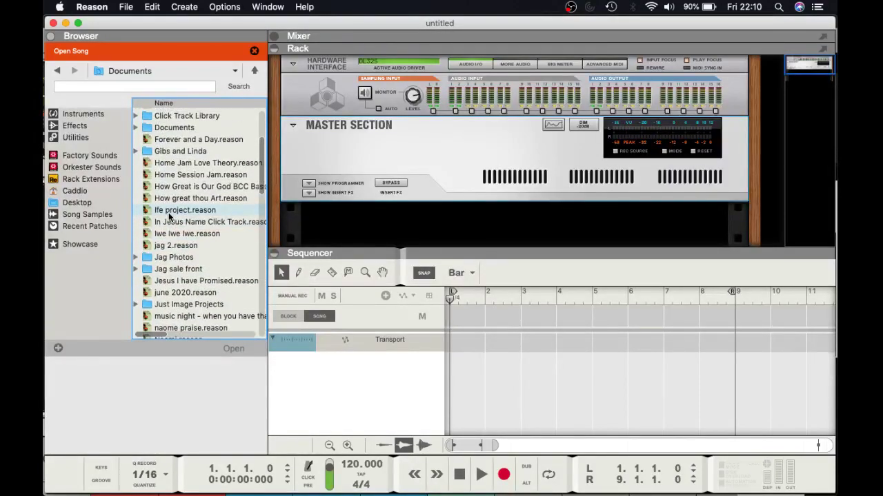
{"action": "scroll", "coordinate": [169, 217], "scroll_direction": "down", "scroll_amount": 1}
{"action": "scroll", "coordinate": [169, 216], "scroll_direction": "down", "scroll_amount": 3}
{"action": "scroll", "coordinate": [169, 217], "scroll_direction": "down", "scroll_amount": 3}
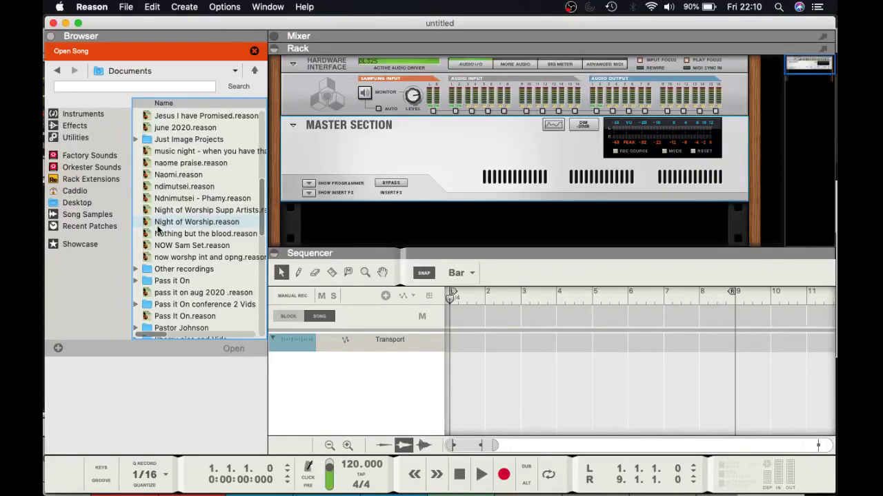
{"action": "scroll", "coordinate": [173, 237], "scroll_direction": "down", "scroll_amount": 5}
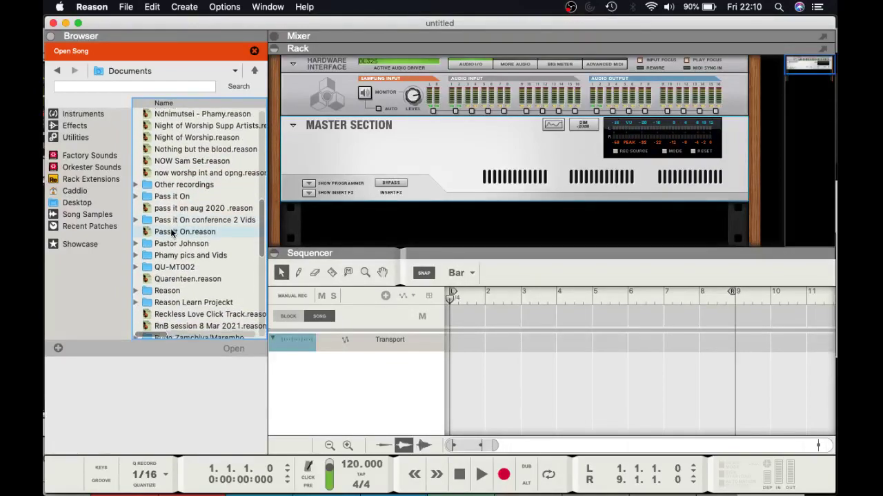
{"action": "scroll", "coordinate": [172, 235], "scroll_direction": "down", "scroll_amount": 4}
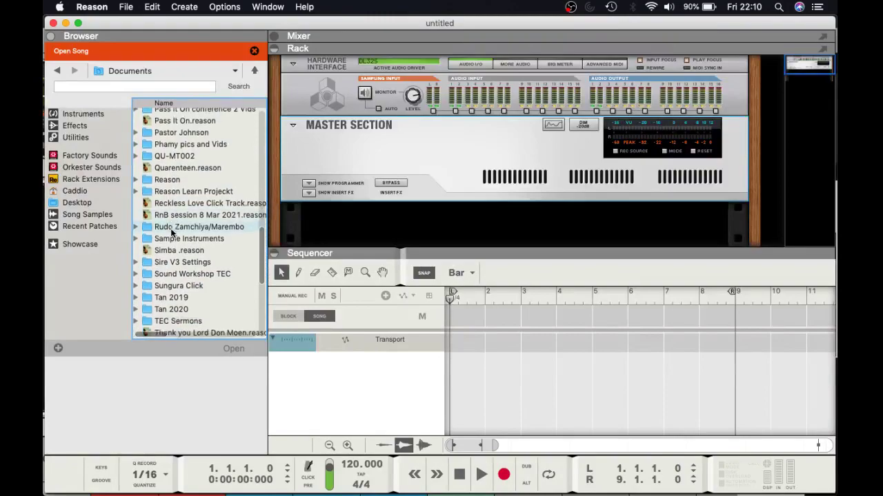
{"action": "scroll", "coordinate": [172, 233], "scroll_direction": "down", "scroll_amount": 1}
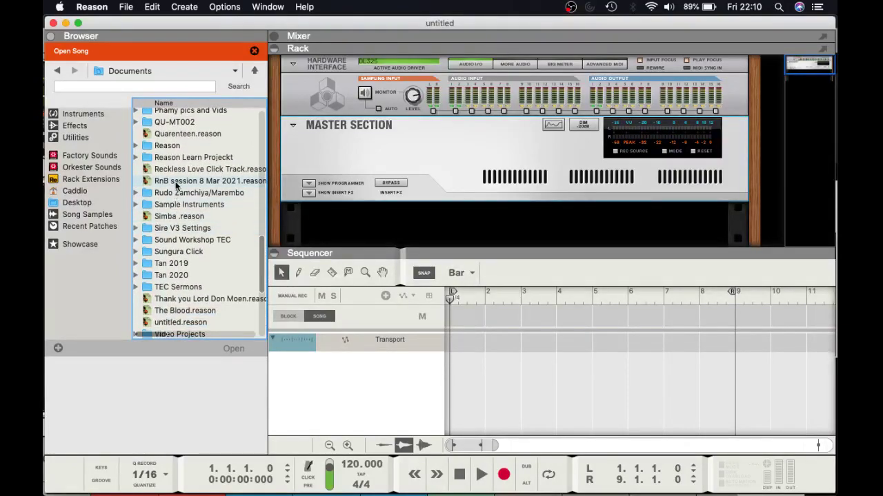
{"action": "scroll", "coordinate": [177, 185], "scroll_direction": "down", "scroll_amount": 2}
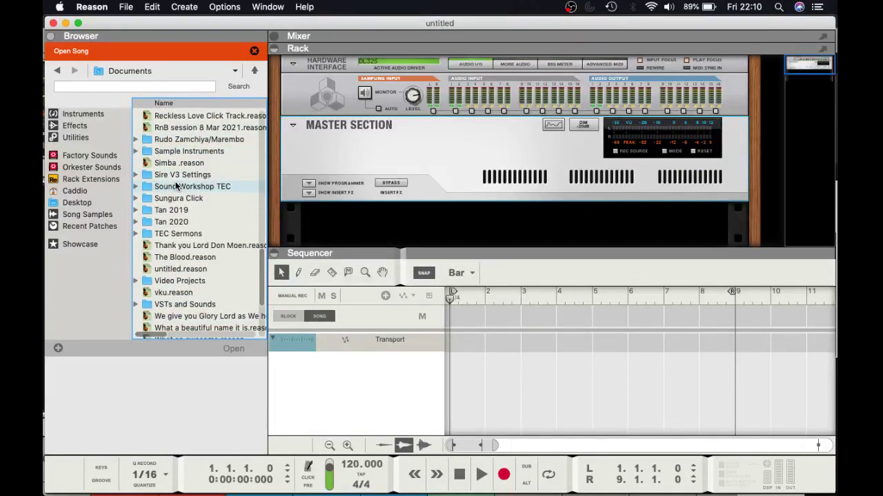
{"action": "scroll", "coordinate": [177, 185], "scroll_direction": "down", "scroll_amount": 4}
{"action": "scroll", "coordinate": [177, 185], "scroll_direction": "down", "scroll_amount": 2}
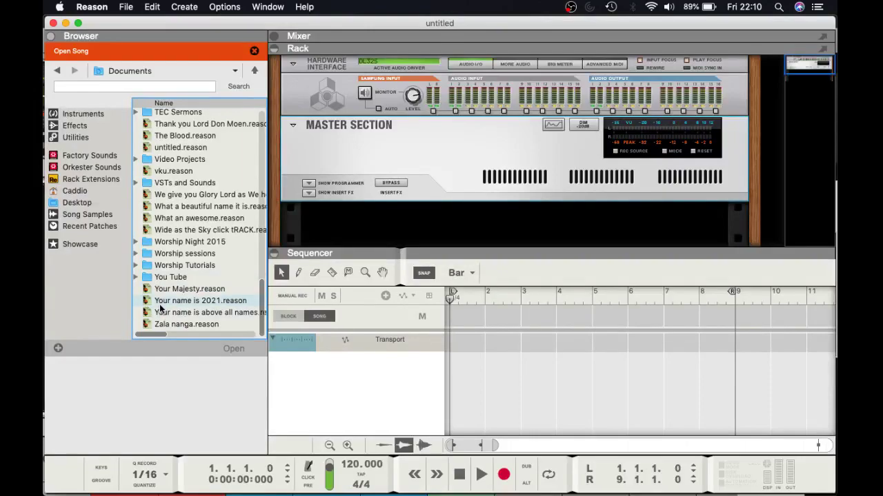
{"action": "scroll", "coordinate": [171, 261], "scroll_direction": "up", "scroll_amount": 5}
{"action": "scroll", "coordinate": [171, 262], "scroll_direction": "up", "scroll_amount": 3}
{"action": "scroll", "coordinate": [171, 262], "scroll_direction": "up", "scroll_amount": 2}
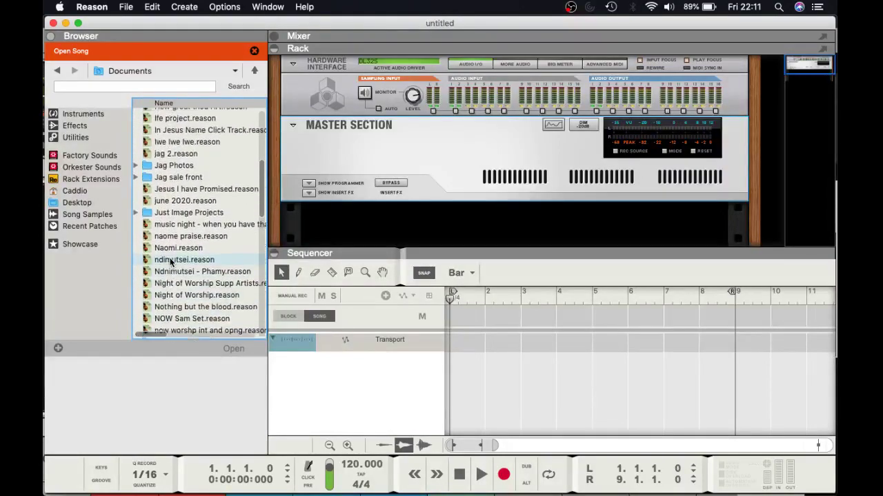
{"action": "scroll", "coordinate": [171, 262], "scroll_direction": "down", "scroll_amount": 1}
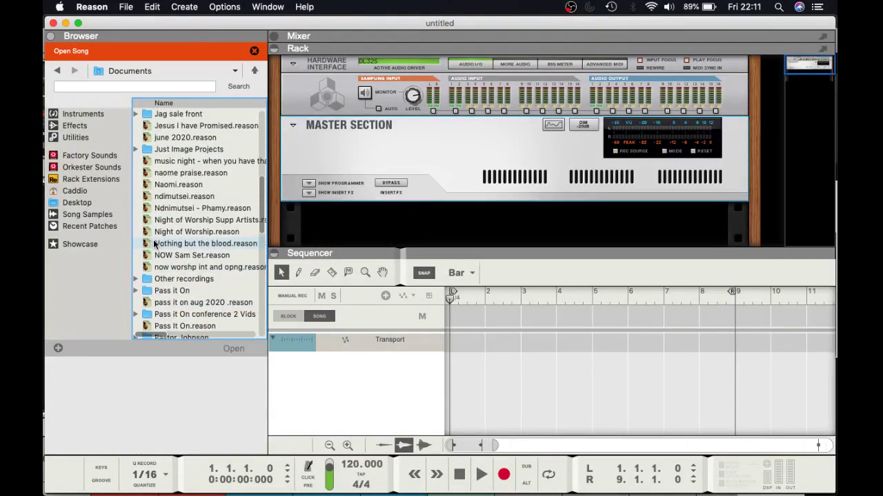
{"action": "scroll", "coordinate": [155, 243], "scroll_direction": "up", "scroll_amount": 1}
{"action": "scroll", "coordinate": [154, 244], "scroll_direction": "up", "scroll_amount": 4}
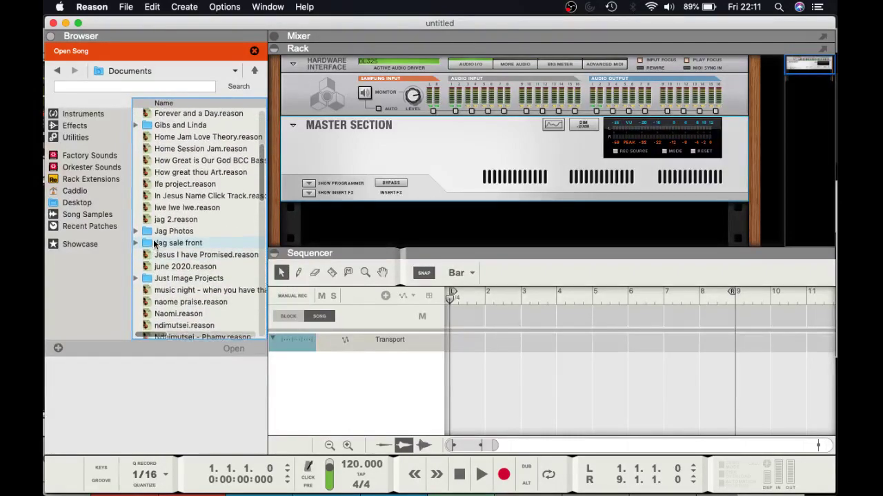
{"action": "scroll", "coordinate": [154, 243], "scroll_direction": "up", "scroll_amount": 3}
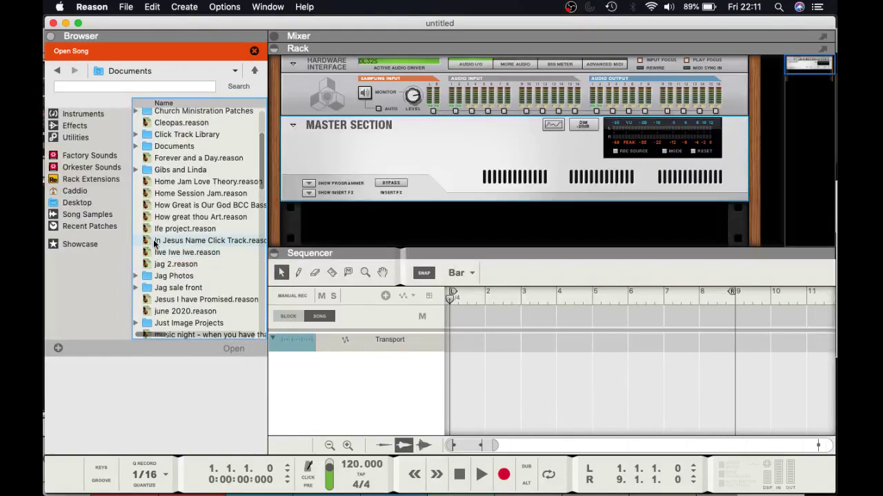
{"action": "scroll", "coordinate": [155, 243], "scroll_direction": "up", "scroll_amount": 2}
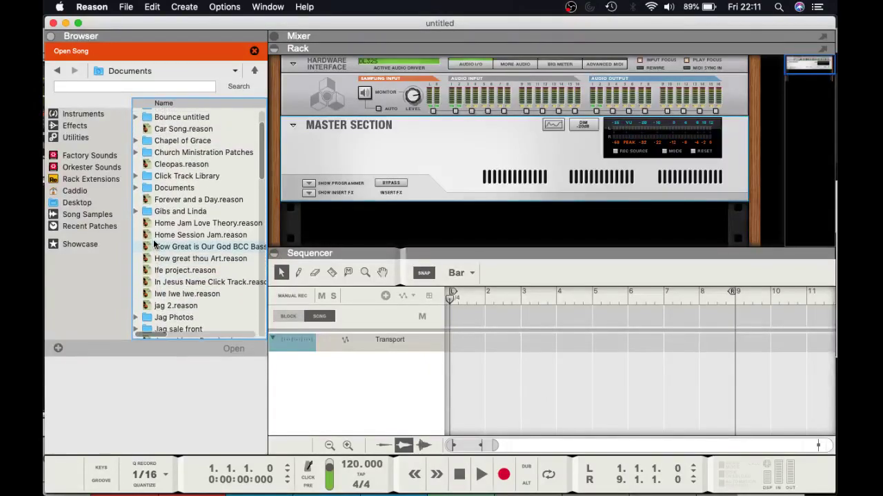
{"action": "scroll", "coordinate": [154, 244], "scroll_direction": "up", "scroll_amount": 2}
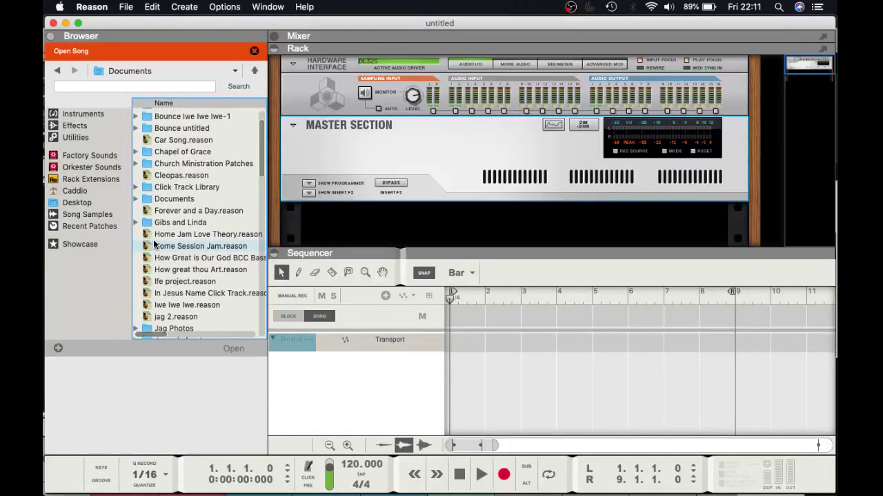
{"action": "scroll", "coordinate": [154, 243], "scroll_direction": "up", "scroll_amount": 2}
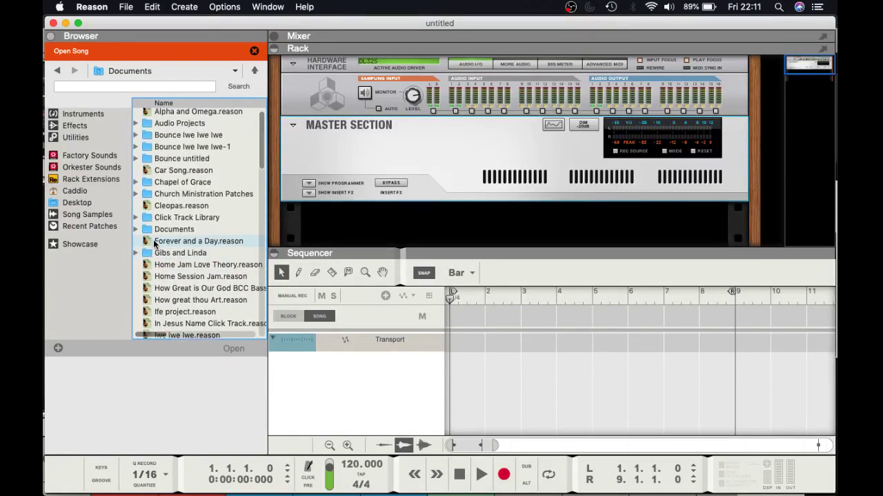
{"action": "left_click", "coordinate": [158, 173]}
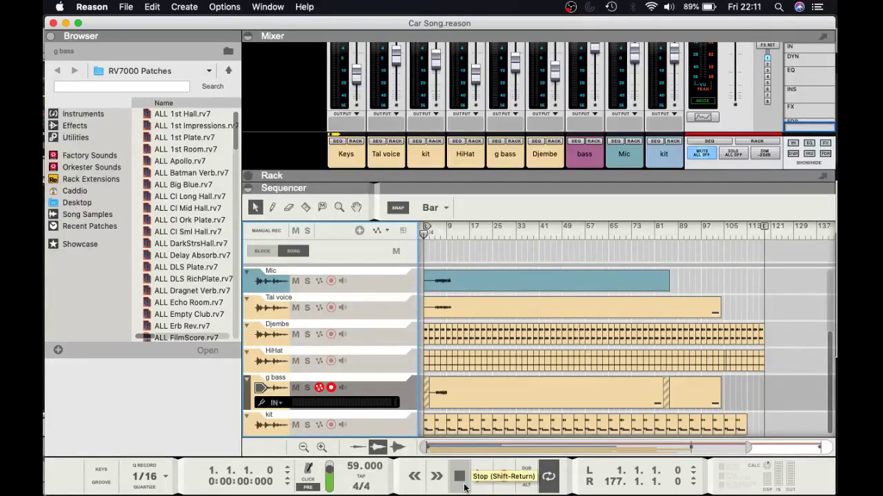
Start playback of the song, switch to Master Fader and look through its channel strips for incoming signal.
{"action": "left_click", "coordinate": [478, 479]}
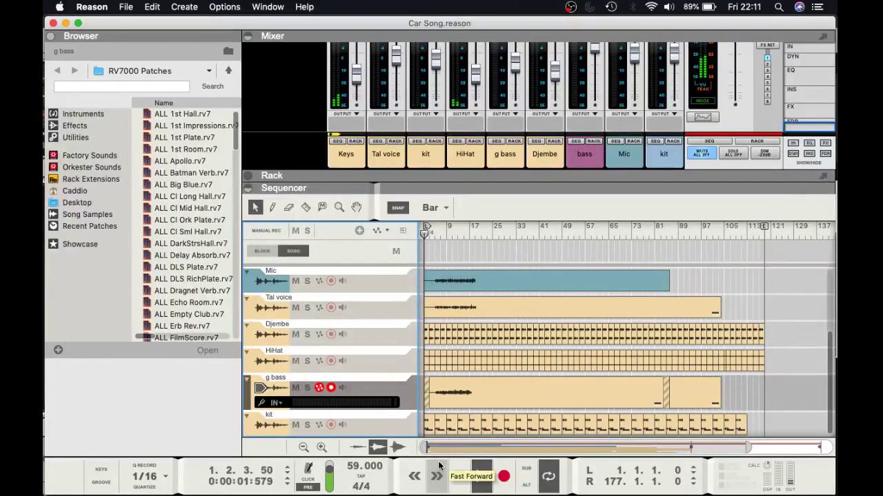
{"action": "scroll", "coordinate": [441, 445], "scroll_direction": "up", "scroll_amount": 3}
{"action": "mouse_move", "coordinate": [55, 272]}
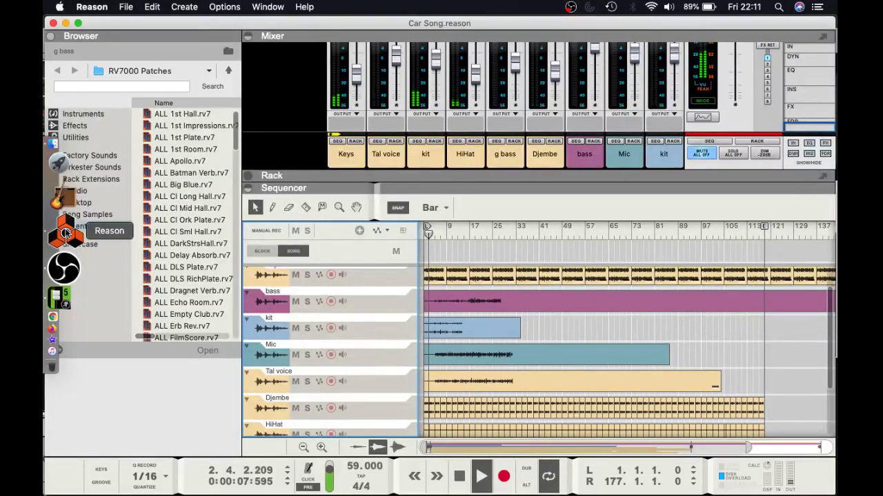
{"action": "left_click", "coordinate": [61, 257]}
{"action": "scroll", "coordinate": [351, 342], "scroll_direction": "right", "scroll_amount": 5}
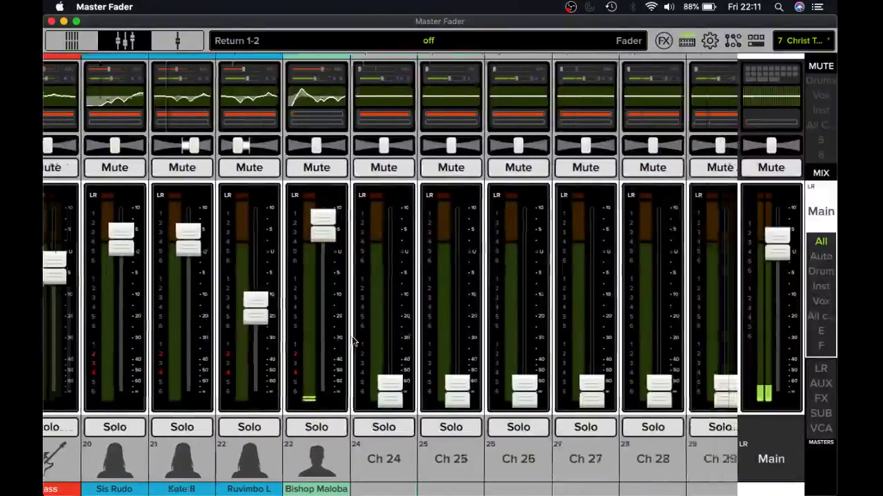
{"action": "scroll", "coordinate": [352, 341], "scroll_direction": "right", "scroll_amount": 3}
{"action": "scroll", "coordinate": [351, 341], "scroll_direction": "left", "scroll_amount": 10}
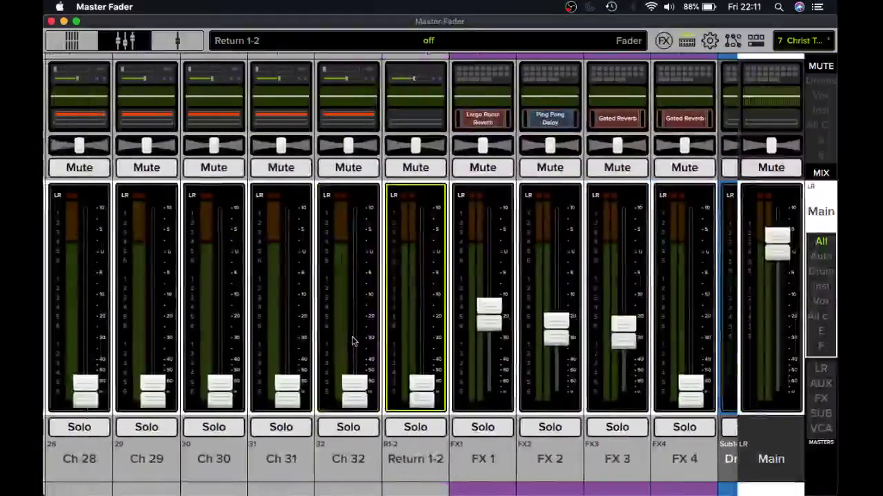
{"action": "scroll", "coordinate": [351, 341], "scroll_direction": "left", "scroll_amount": 5}
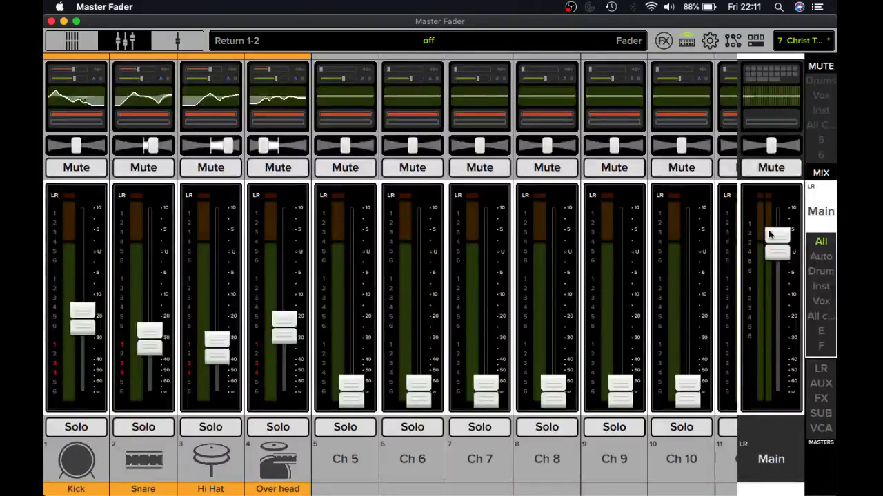
Select the Live stream mix (Aux 7-8) and raise the Return 1-2 send to -11.6 dB.
{"action": "left_click", "coordinate": [819, 210]}
{"action": "left_click", "coordinate": [711, 310]}
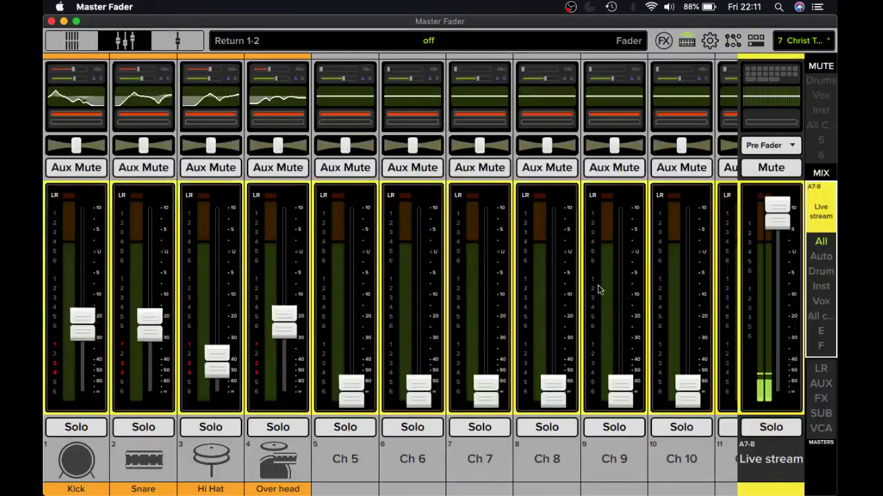
{"action": "scroll", "coordinate": [364, 277], "scroll_direction": "right", "scroll_amount": 3}
{"action": "scroll", "coordinate": [363, 278], "scroll_direction": "right", "scroll_amount": 10}
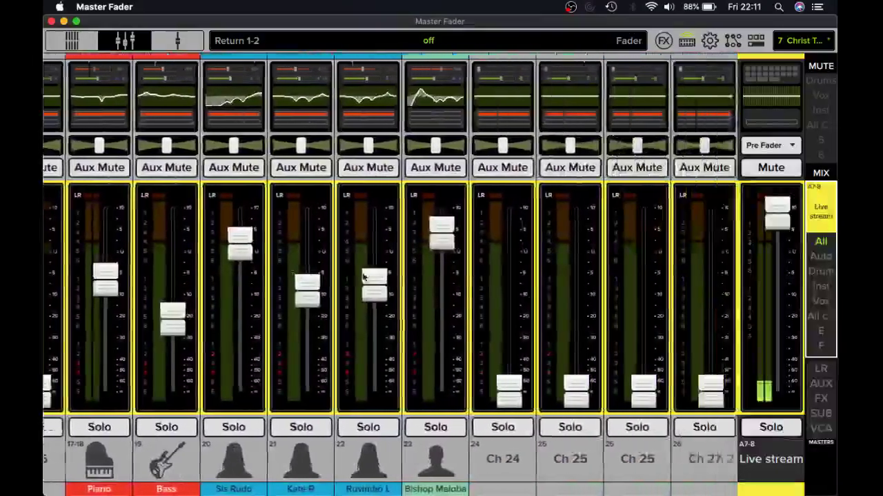
{"action": "scroll", "coordinate": [363, 277], "scroll_direction": "right", "scroll_amount": 10}
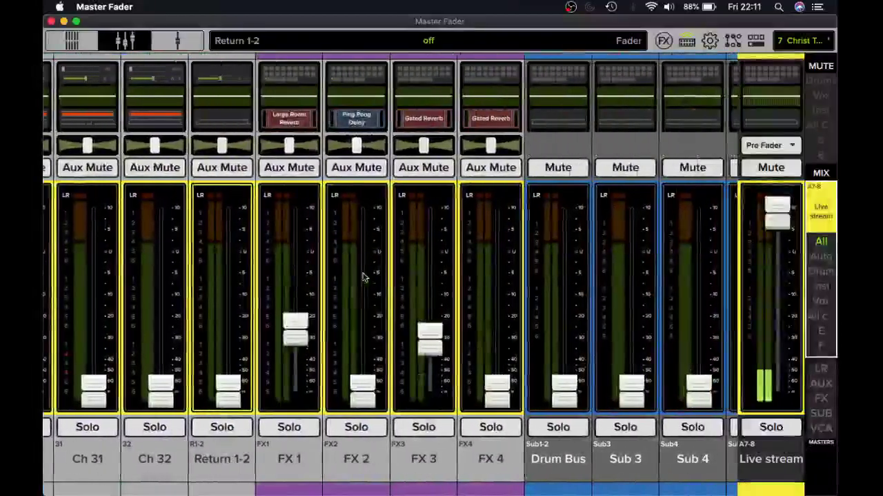
{"action": "left_click_drag", "start_coordinate": [227, 388], "coordinate": [228, 297]}
Switch back to Reason and expand the Rack over the Sequencer to show the Hardware Interface and Master Section.
{"action": "scroll", "coordinate": [454, 298], "scroll_direction": "left", "scroll_amount": 10}
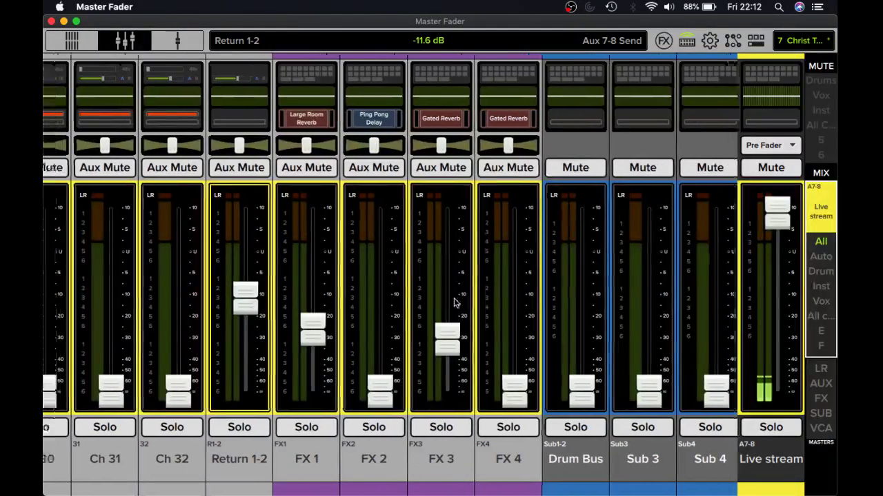
{"action": "scroll", "coordinate": [454, 297], "scroll_direction": "left", "scroll_amount": 15}
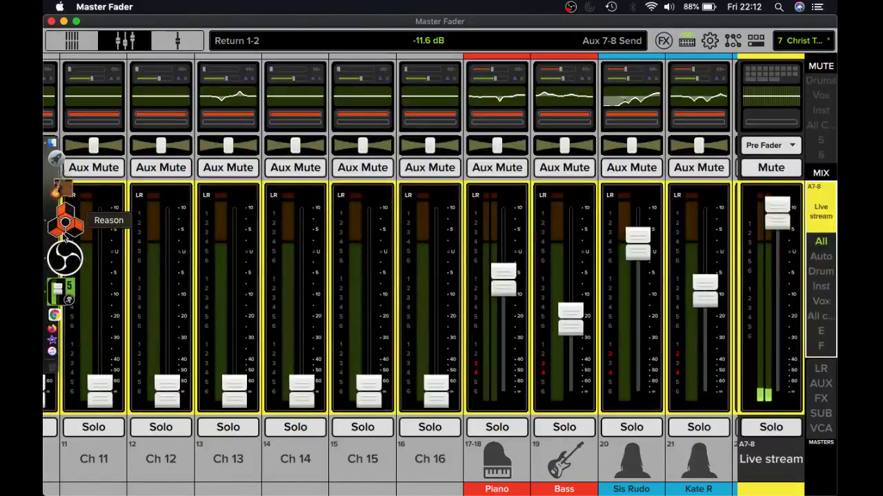
{"action": "left_click", "coordinate": [63, 235]}
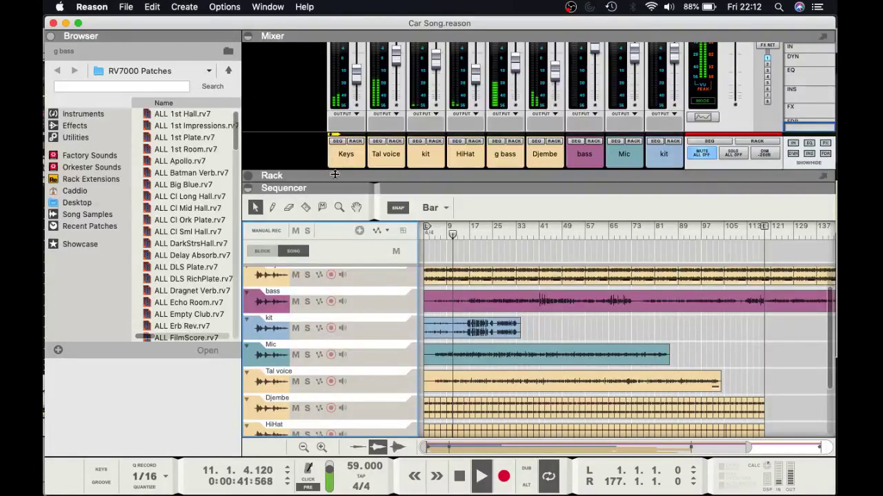
{"action": "left_click_drag", "start_coordinate": [394, 191], "coordinate": [393, 297]}
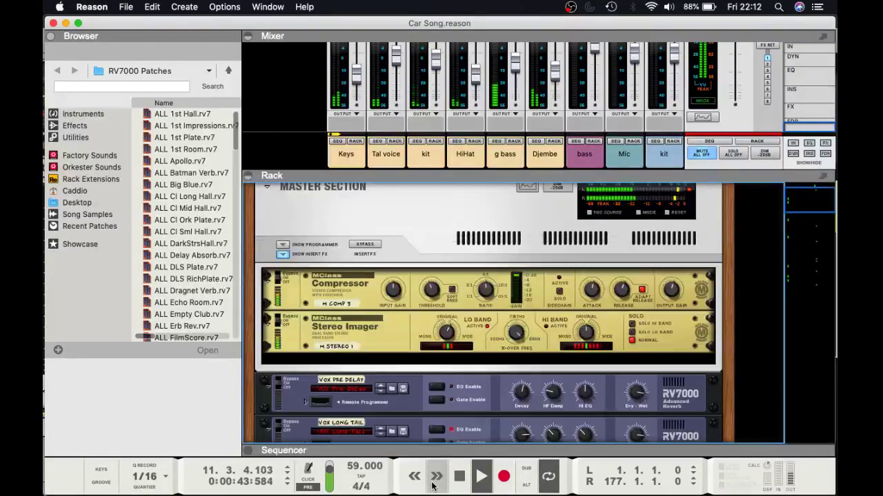
{"action": "scroll", "coordinate": [412, 371], "scroll_direction": "up", "scroll_amount": 2}
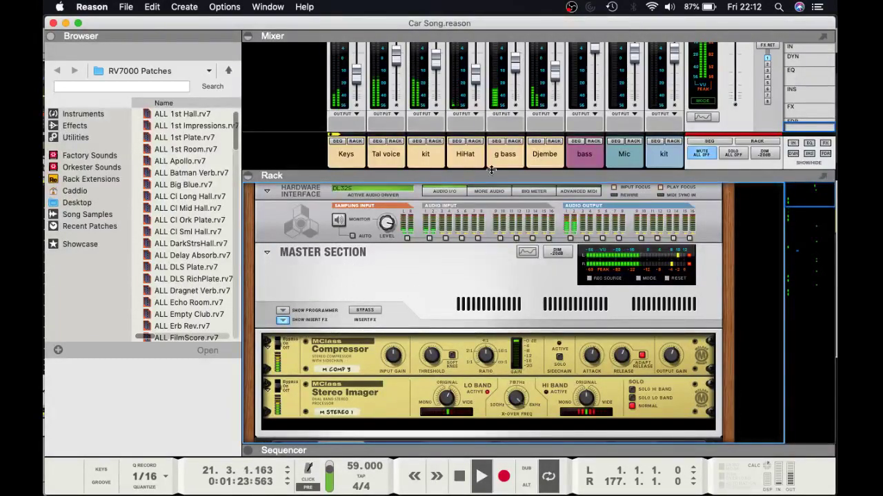
Show the Hardware Interface's additional audio inputs and outputs, and look through the rack devices down to the audio tracks.
{"action": "left_click", "coordinate": [497, 191]}
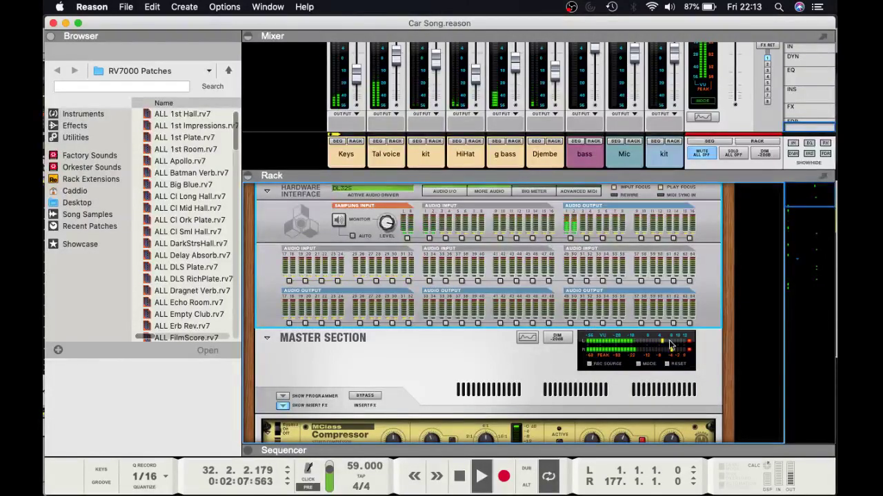
{"action": "scroll", "coordinate": [348, 367], "scroll_direction": "down", "scroll_amount": 4}
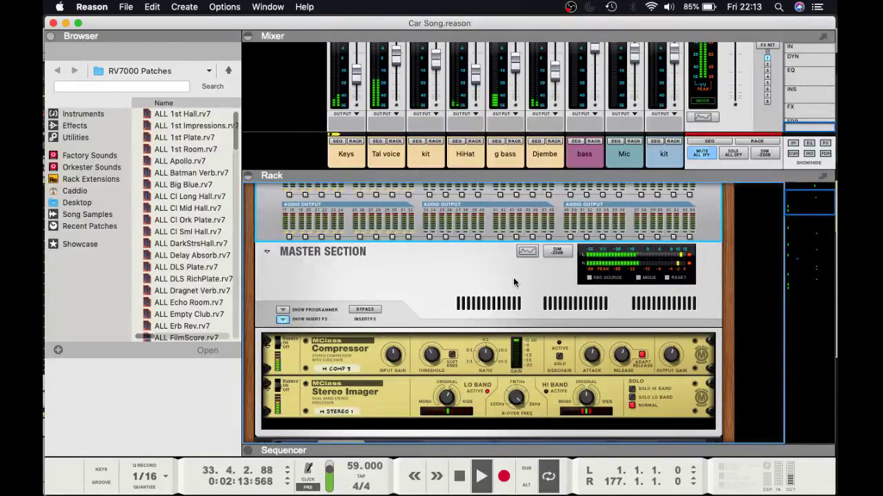
{"action": "scroll", "coordinate": [513, 277], "scroll_direction": "down", "scroll_amount": 5}
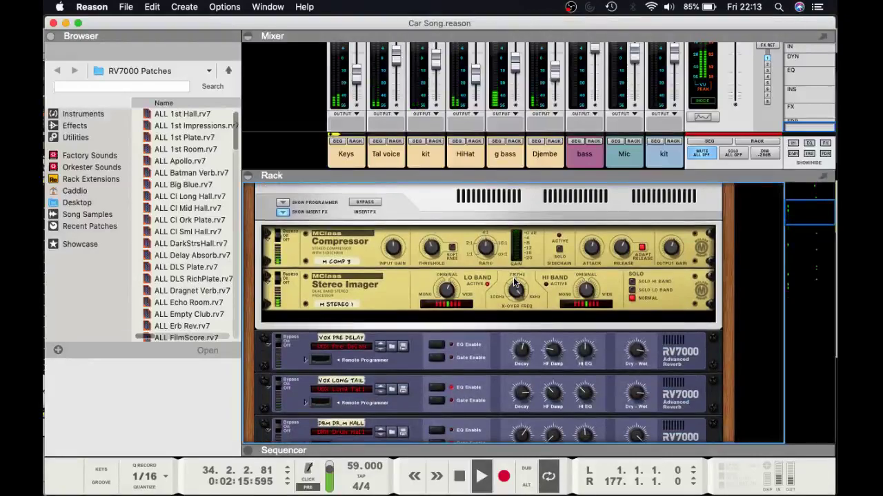
{"action": "scroll", "coordinate": [513, 280], "scroll_direction": "up", "scroll_amount": 4}
{"action": "scroll", "coordinate": [513, 279], "scroll_direction": "down", "scroll_amount": 14}
{"action": "scroll", "coordinate": [513, 278], "scroll_direction": "down", "scroll_amount": 1}
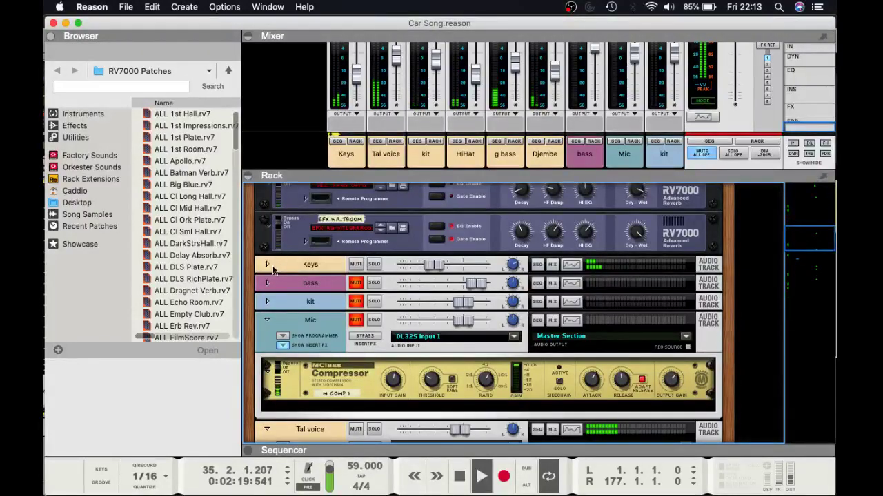
Unfold the Keys audio track and flip the rack to its rear to show the track's direct outputs.
{"action": "left_click", "coordinate": [268, 265]}
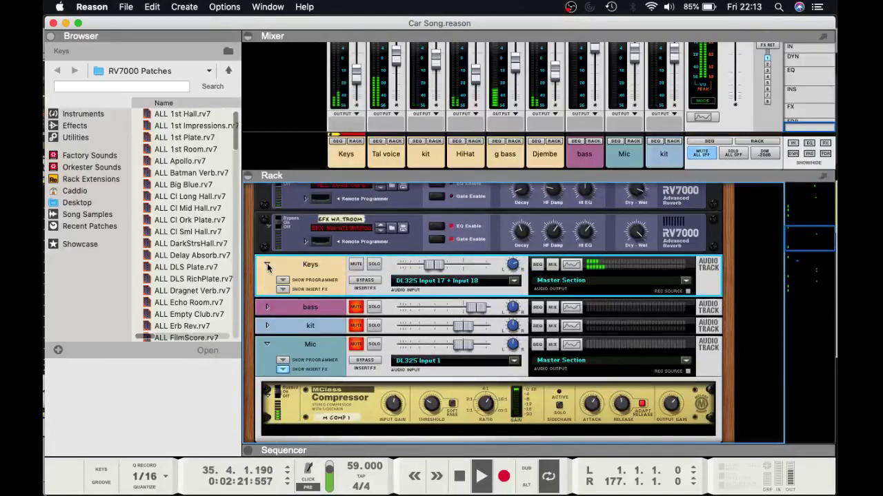
{"action": "key", "text": "Tab"}
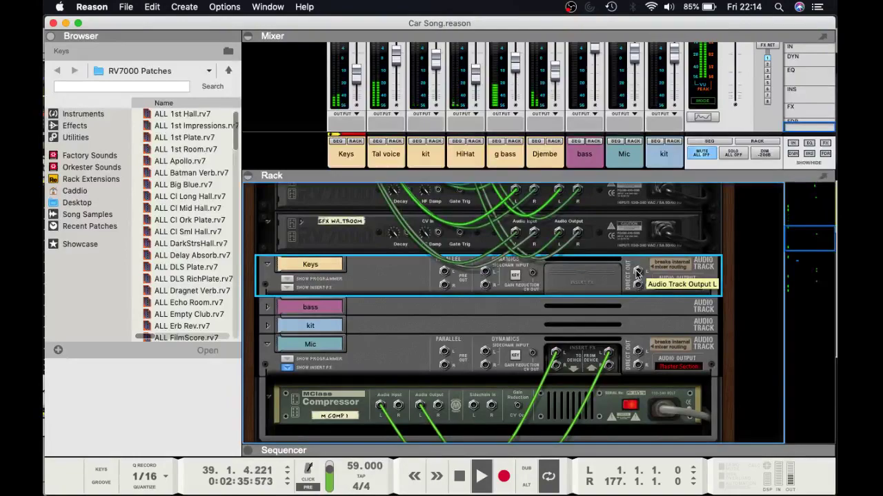
Switch to Master Fader and raise the Ch 5 send in the Live stream mix to -5.9 dB.
{"action": "mouse_move", "coordinate": [58, 283]}
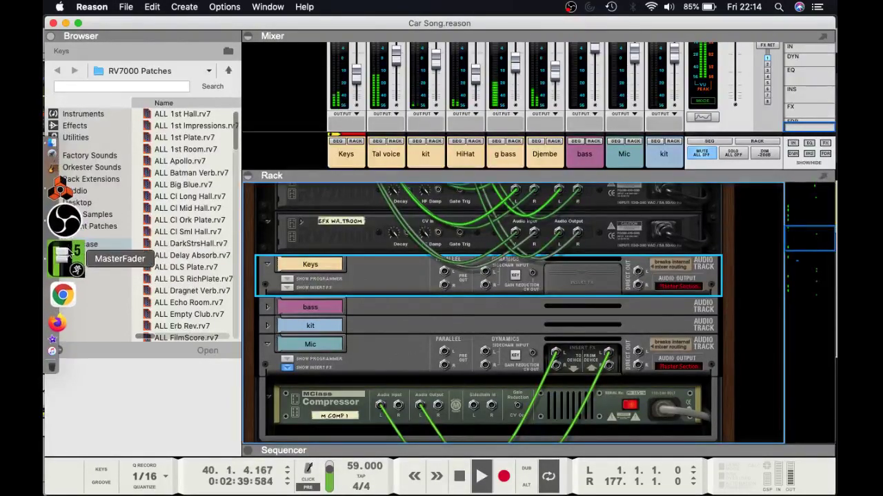
{"action": "left_click", "coordinate": [69, 254]}
{"action": "scroll", "coordinate": [151, 276], "scroll_direction": "right", "scroll_amount": 15}
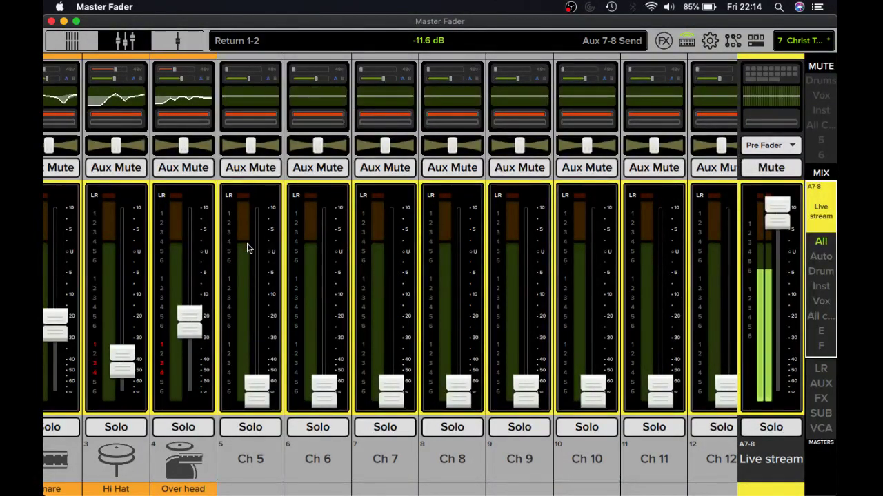
{"action": "left_click_drag", "start_coordinate": [256, 386], "coordinate": [250, 279]}
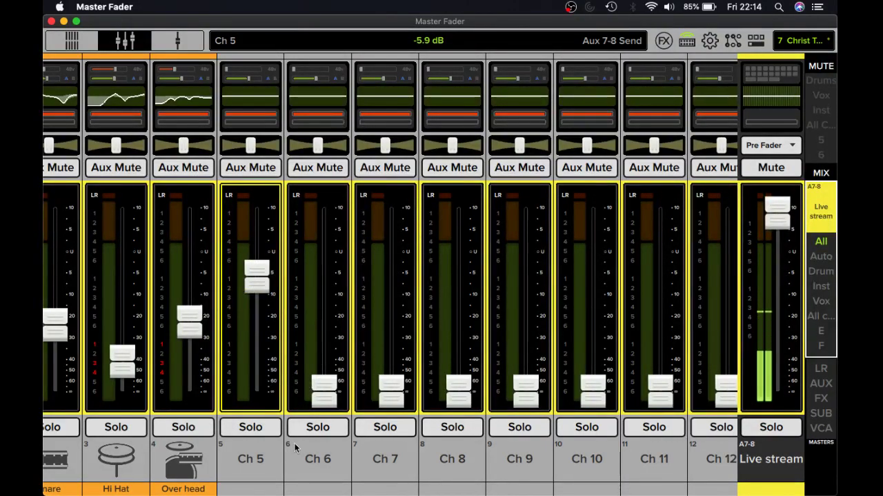
Rename channel 5 as "keys".
{"action": "left_click", "coordinate": [249, 459]}
{"action": "left_click", "coordinate": [249, 249]}
{"action": "type", "text": "ke"}
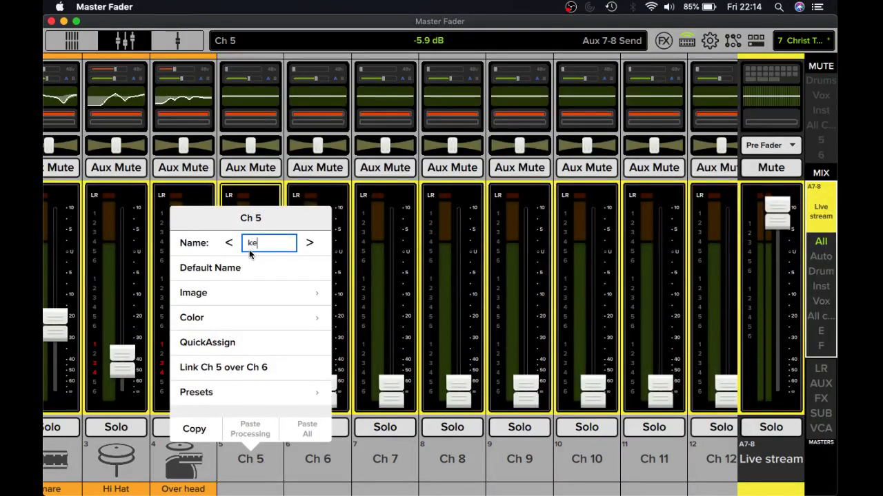
{"action": "type", "text": "ys"}
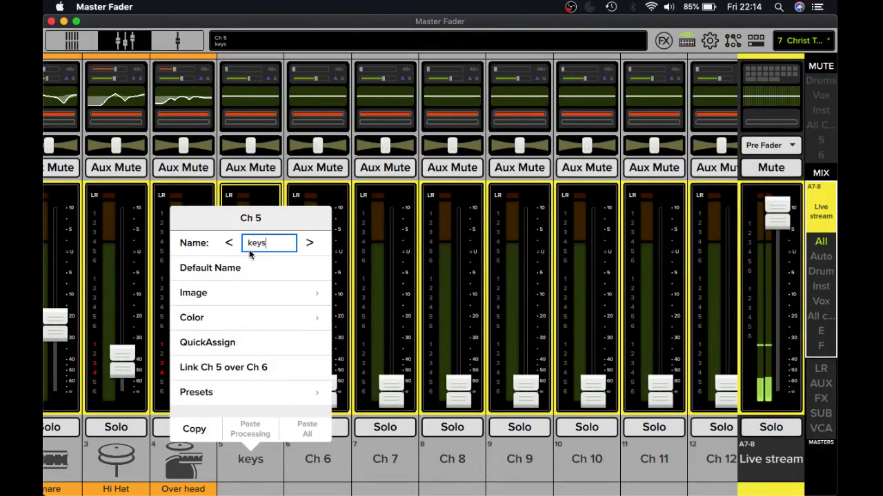
{"action": "left_click", "coordinate": [246, 479]}
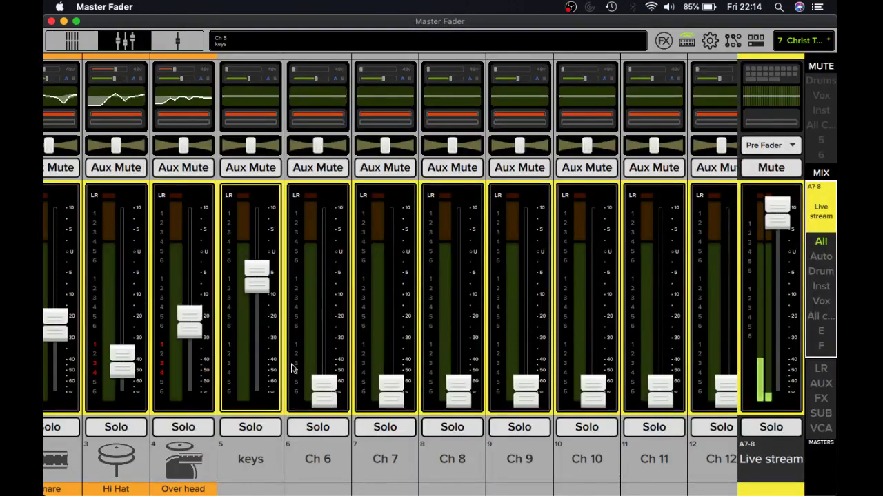
Set the Mic Pre 5 gain to 33.0 dB and switch the keys channel's input source to B.
{"action": "left_click", "coordinate": [733, 41]}
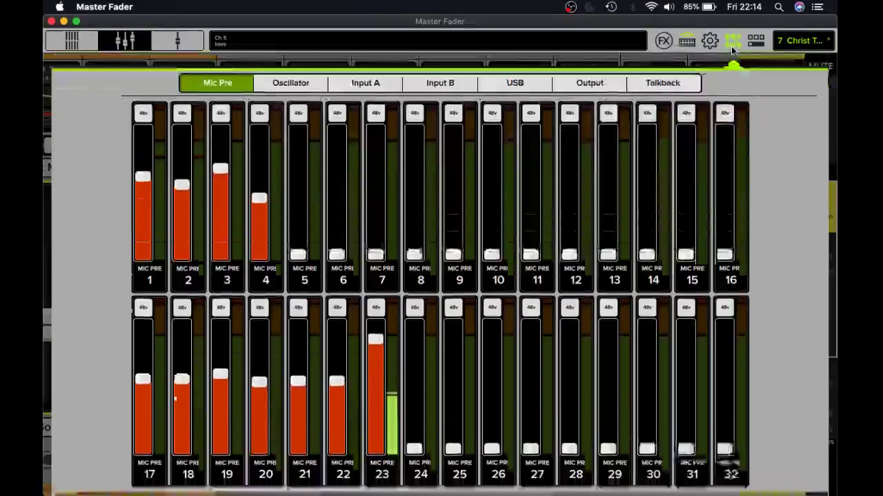
{"action": "left_click_drag", "start_coordinate": [298, 249], "coordinate": [299, 187]}
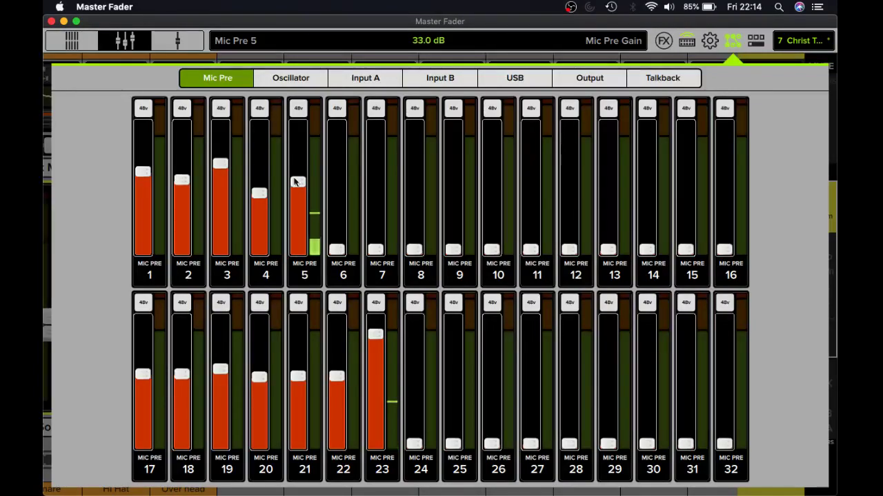
{"action": "left_click", "coordinate": [137, 42]}
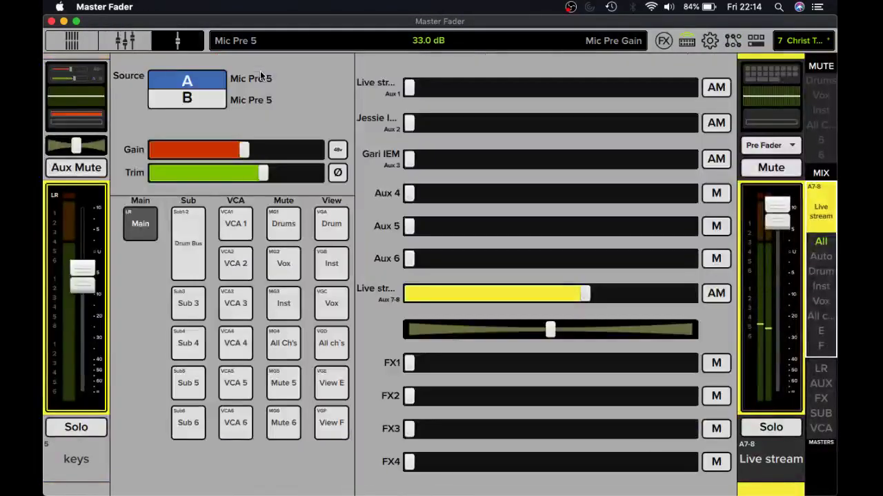
{"action": "left_click", "coordinate": [177, 41]}
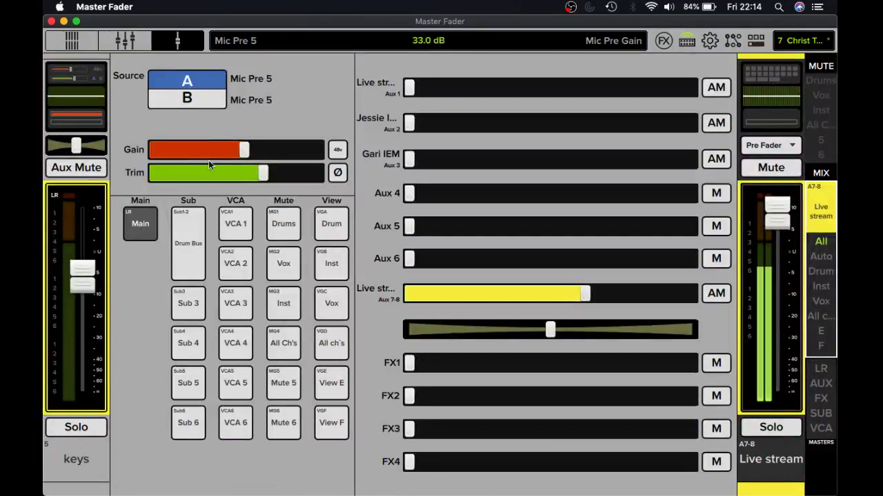
{"action": "left_click", "coordinate": [191, 101]}
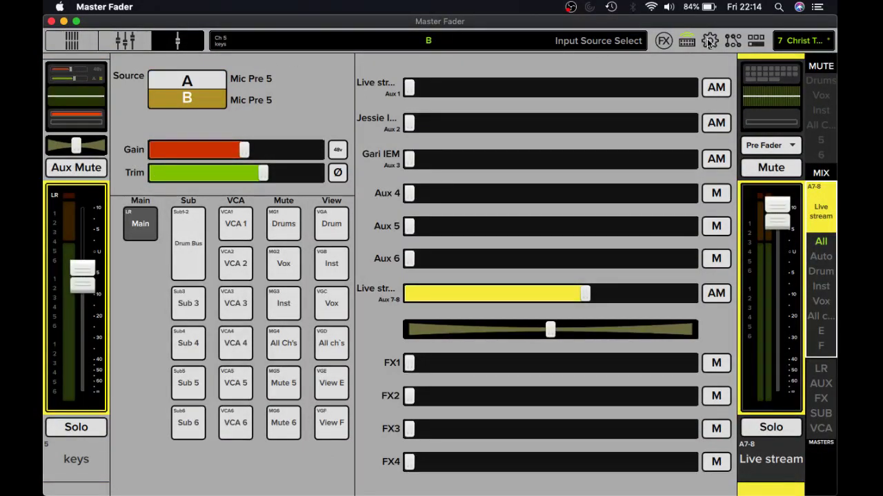
Route USB 5 to Ch 5 in the Input B routing matrix and bring up the keys channel's input settings.
{"action": "left_click", "coordinate": [730, 41]}
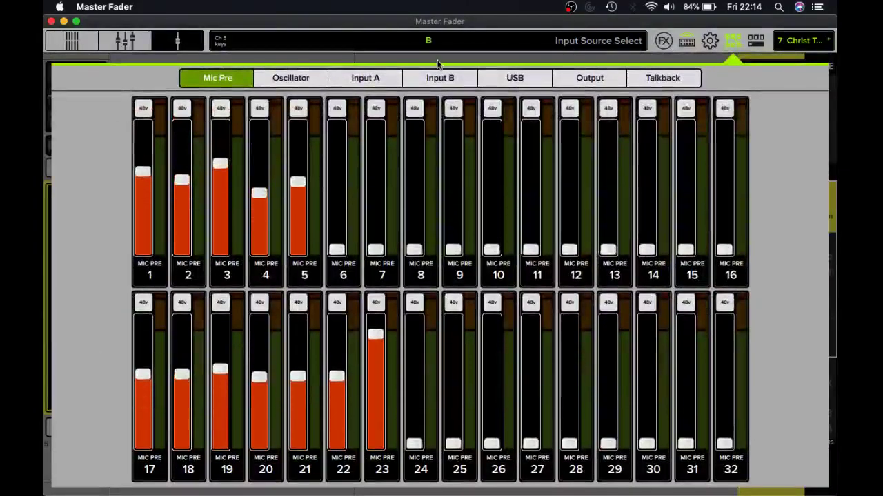
{"action": "left_click", "coordinate": [445, 78]}
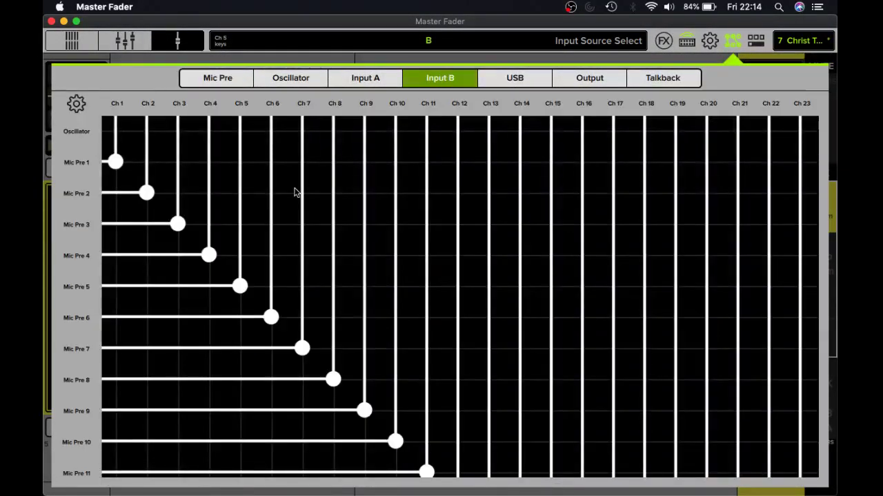
{"action": "scroll", "coordinate": [260, 216], "scroll_direction": "down", "scroll_amount": 20}
{"action": "scroll", "coordinate": [260, 217], "scroll_direction": "up", "scroll_amount": 5}
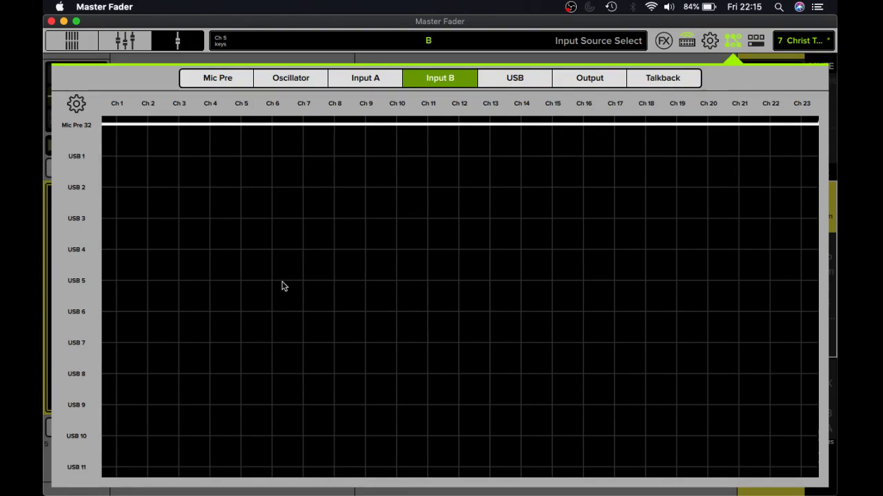
{"action": "left_click", "coordinate": [240, 280]}
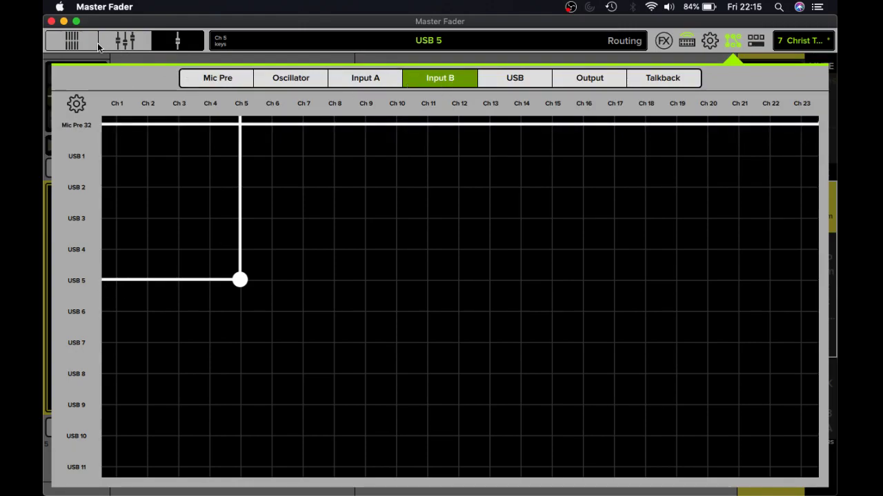
{"action": "left_click", "coordinate": [123, 42]}
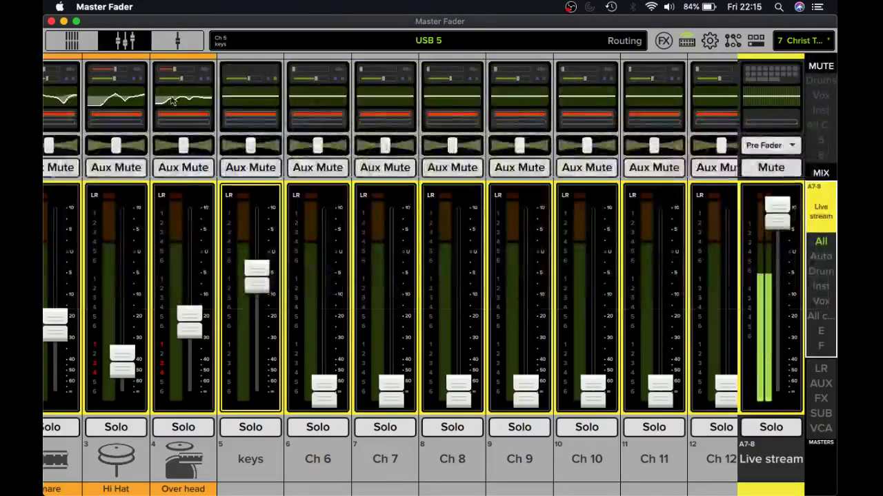
{"action": "left_click", "coordinate": [255, 73]}
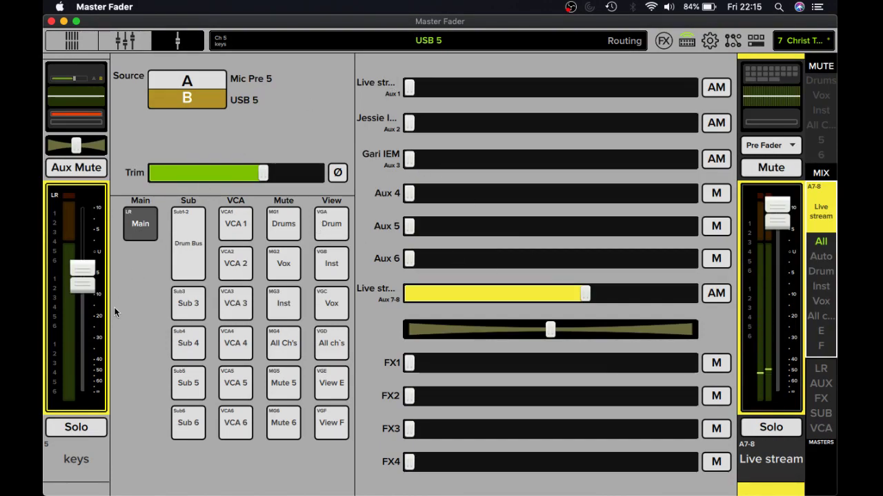
Switch to Reason and patch the Keys track's left direct output to audio output 5 of the Hardware Interface.
{"action": "mouse_move", "coordinate": [52, 200]}
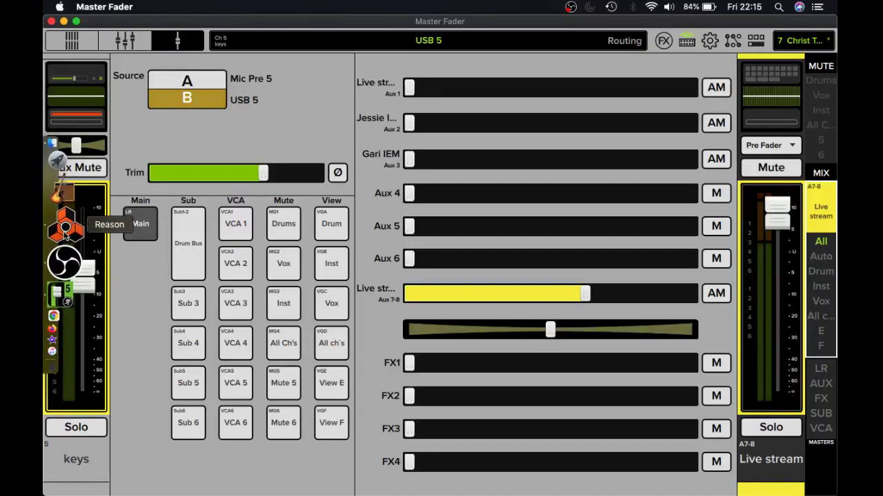
{"action": "left_click", "coordinate": [65, 231]}
{"action": "scroll", "coordinate": [499, 336], "scroll_direction": "down", "scroll_amount": 1}
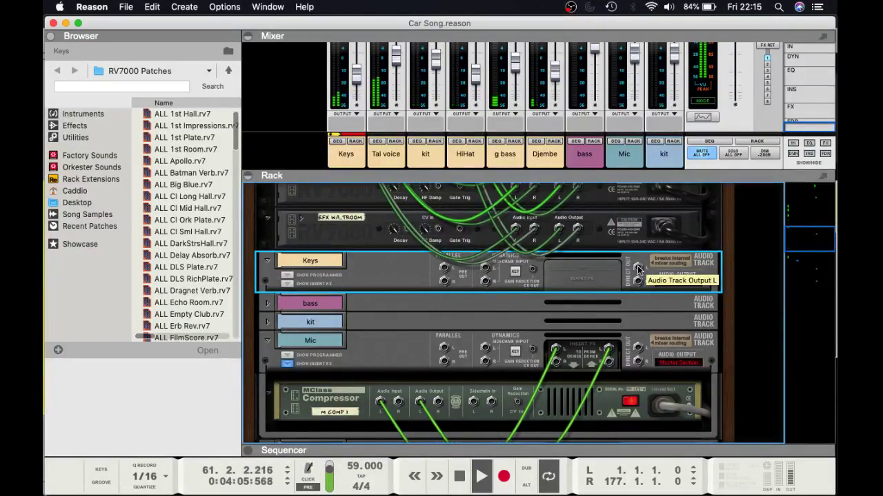
{"action": "scroll", "coordinate": [598, 286], "scroll_direction": "up", "scroll_amount": 5}
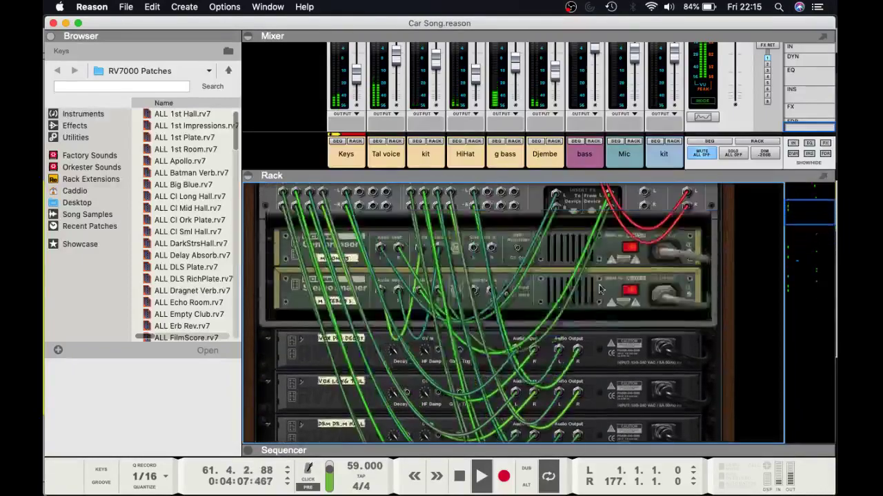
{"action": "scroll", "coordinate": [598, 284], "scroll_direction": "up", "scroll_amount": 3}
{"action": "scroll", "coordinate": [588, 270], "scroll_direction": "up", "scroll_amount": 5}
{"action": "scroll", "coordinate": [588, 270], "scroll_direction": "up", "scroll_amount": 2}
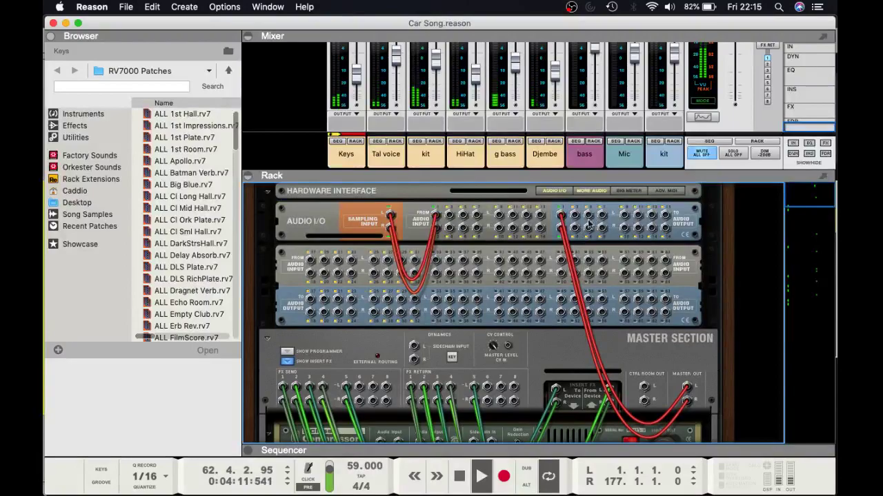
{"action": "scroll", "coordinate": [597, 279], "scroll_direction": "down", "scroll_amount": 4}
{"action": "scroll", "coordinate": [597, 276], "scroll_direction": "down", "scroll_amount": 5}
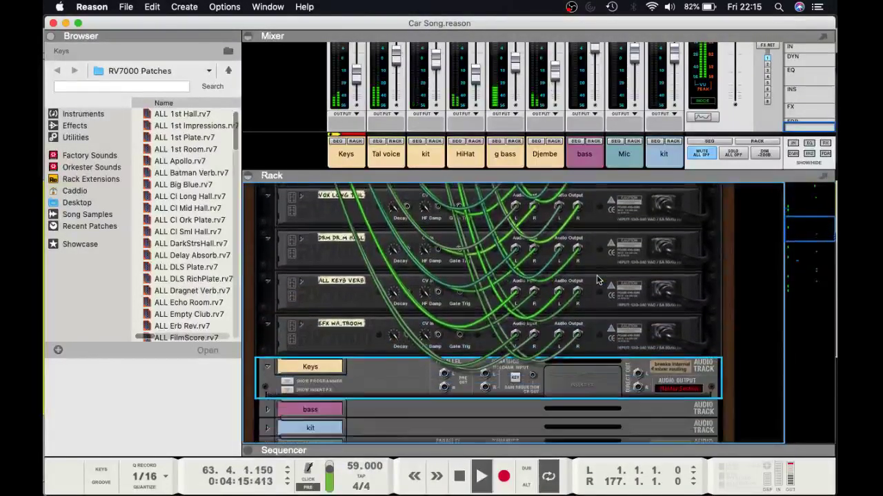
{"action": "scroll", "coordinate": [597, 280], "scroll_direction": "down", "scroll_amount": 2}
{"action": "left_click_drag", "start_coordinate": [640, 295], "coordinate": [591, 218]}
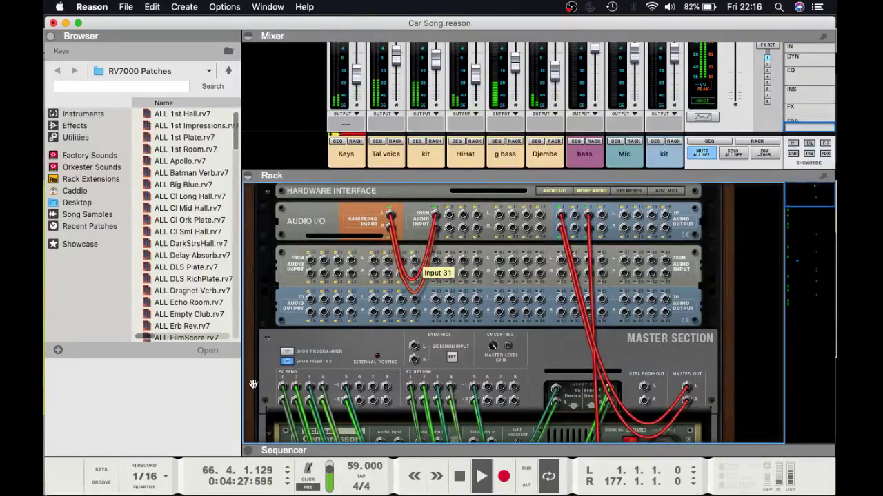
Switch to Master Fader and raise the keys channel's Aux 7-8 send to -1.8 dB.
{"action": "mouse_move", "coordinate": [44, 276]}
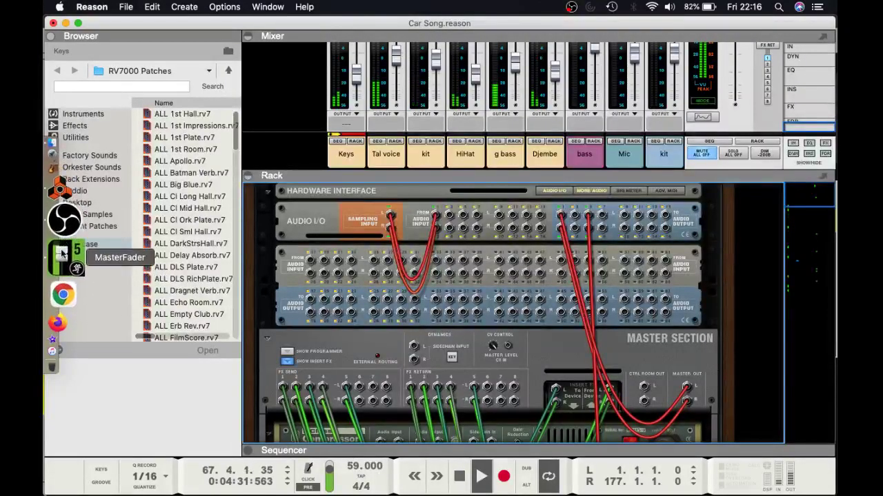
{"action": "left_click", "coordinate": [65, 258]}
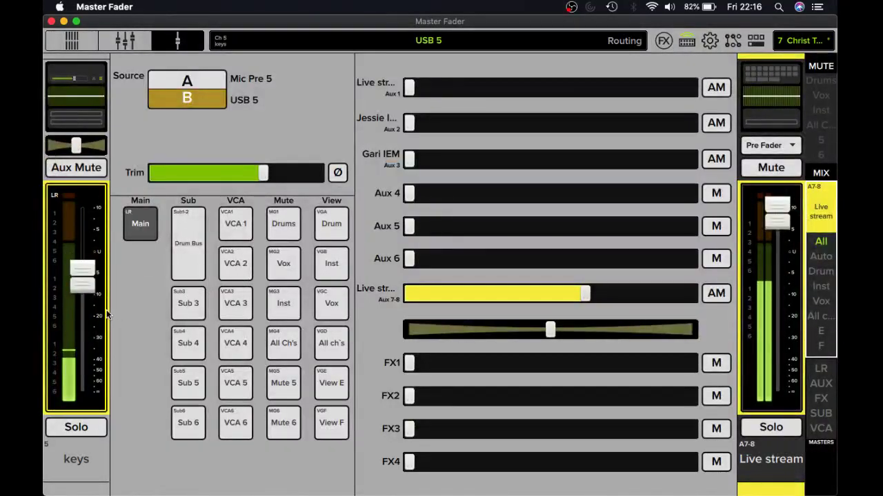
{"action": "mouse_move", "coordinate": [92, 281]}
{"action": "left_mouse_down"}
{"action": "mouse_move", "coordinate": [89, 250]}
{"action": "mouse_move", "coordinate": [89, 264]}
{"action": "left_mouse_up"}
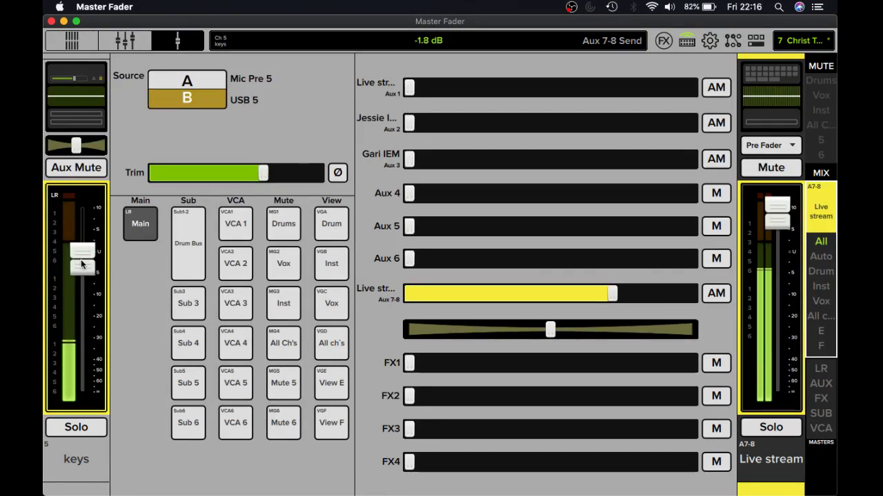
Switch to Reason, lower the Keys channel fader in the Mixer and raise it back close to its former level.
{"action": "mouse_move", "coordinate": [51, 193]}
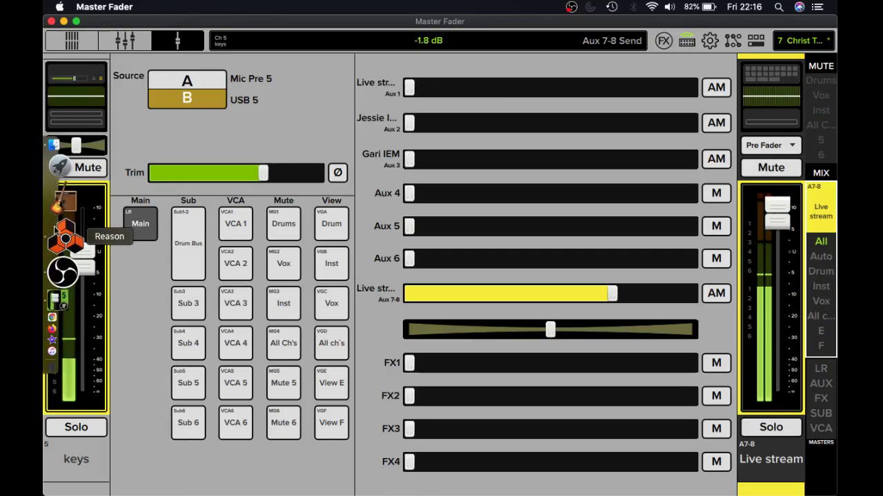
{"action": "left_click", "coordinate": [60, 233]}
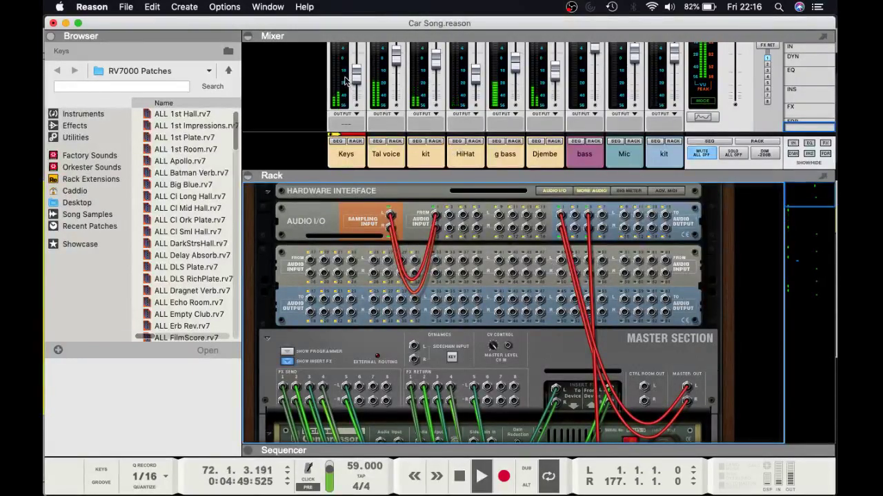
{"action": "left_click_drag", "start_coordinate": [358, 78], "coordinate": [342, 114]}
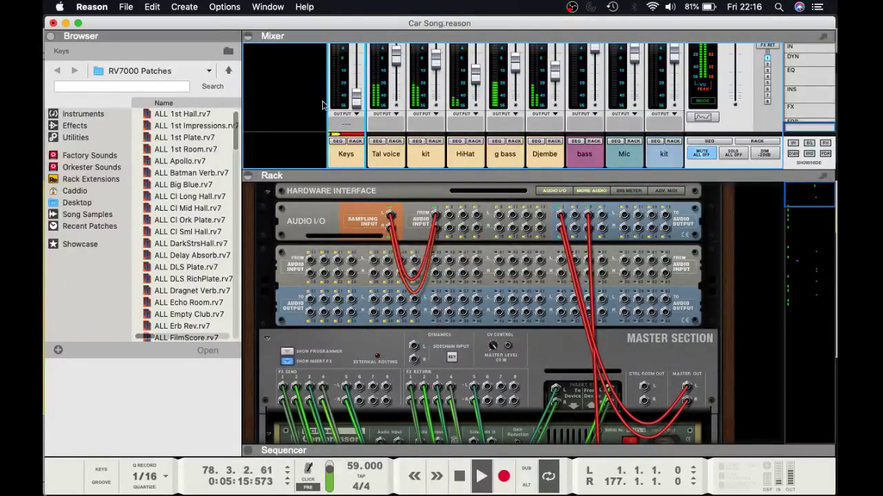
{"action": "left_click_drag", "start_coordinate": [358, 85], "coordinate": [360, 79]}
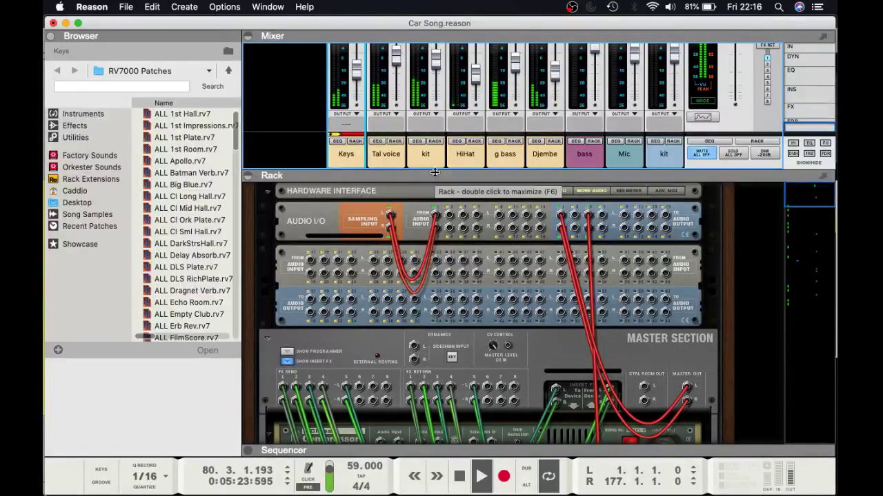
Patch the kit track's direct output to the Hardware Interface audio output next to the one used by Keys.
{"action": "scroll", "coordinate": [524, 304], "scroll_direction": "down", "scroll_amount": 3}
{"action": "scroll", "coordinate": [524, 304], "scroll_direction": "up", "scroll_amount": 2}
{"action": "scroll", "coordinate": [524, 304], "scroll_direction": "down", "scroll_amount": 10}
{"action": "scroll", "coordinate": [524, 304], "scroll_direction": "down", "scroll_amount": 8}
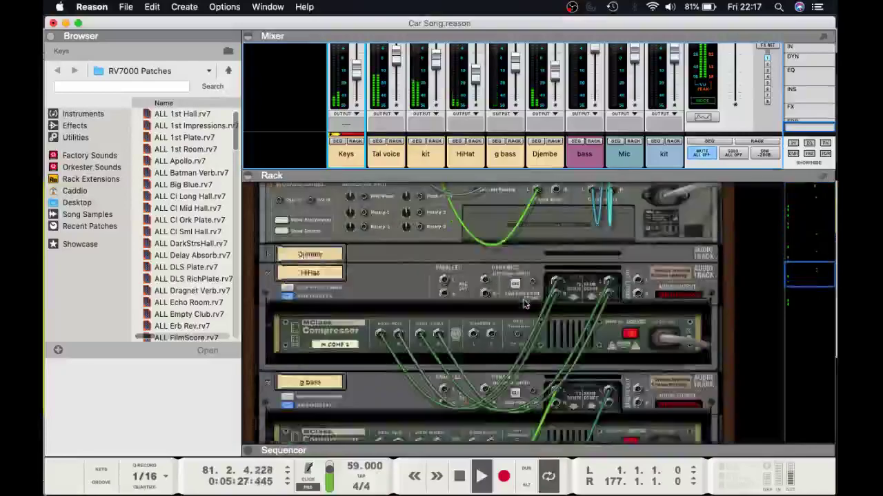
{"action": "scroll", "coordinate": [524, 304], "scroll_direction": "down", "scroll_amount": 10}
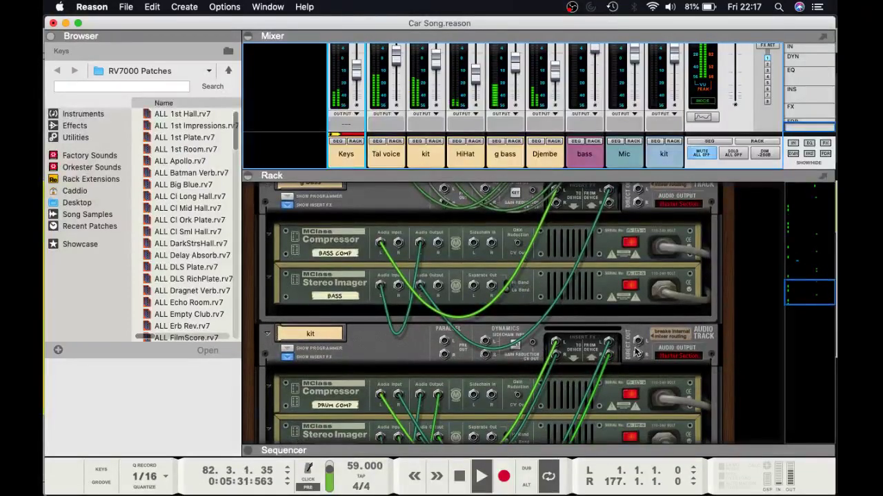
{"action": "left_click_drag", "start_coordinate": [638, 345], "coordinate": [637, 310]}
{"action": "left_click_drag", "start_coordinate": [636, 258], "coordinate": [591, 239]}
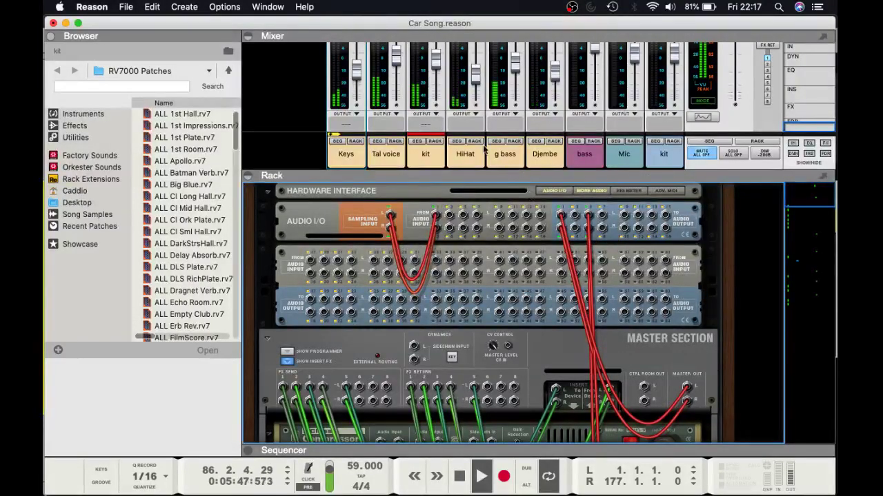
Switch to Master Fader, set channel 6 to input source B and route USB 6 to Ch 6 in the Input B routing.
{"action": "mouse_move", "coordinate": [59, 253]}
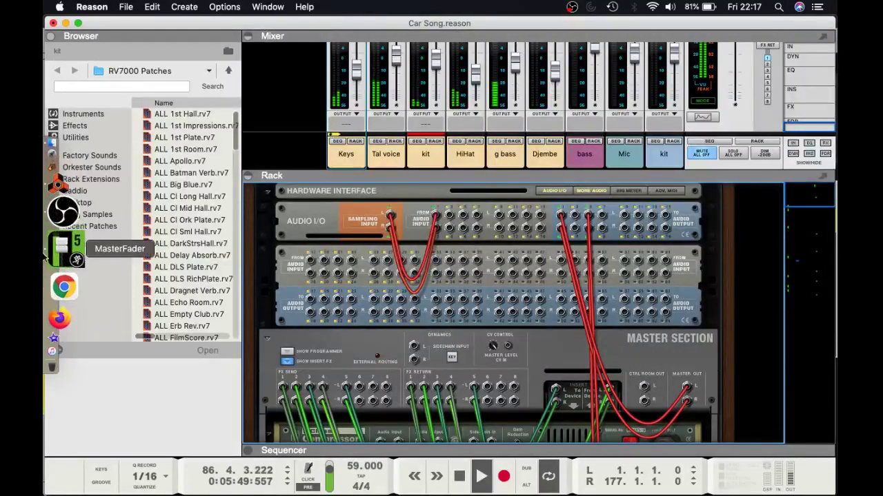
{"action": "left_click", "coordinate": [59, 253]}
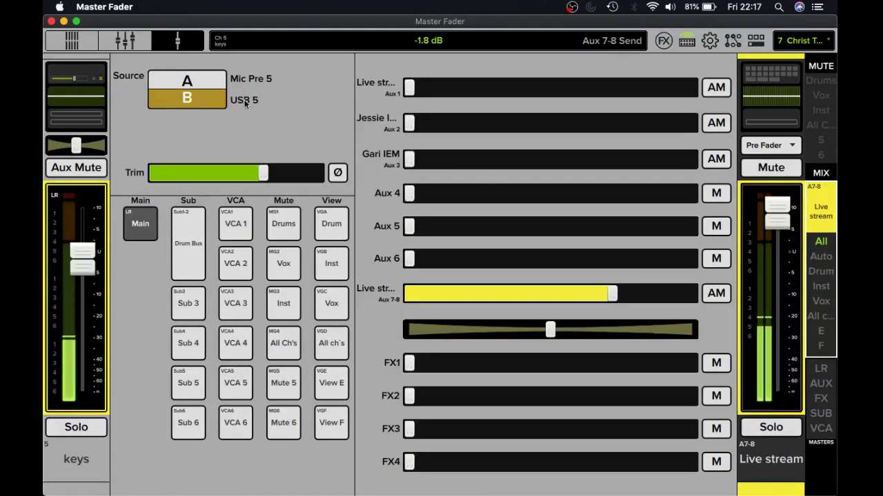
{"action": "left_click_drag", "start_coordinate": [260, 102], "coordinate": [83, 81]}
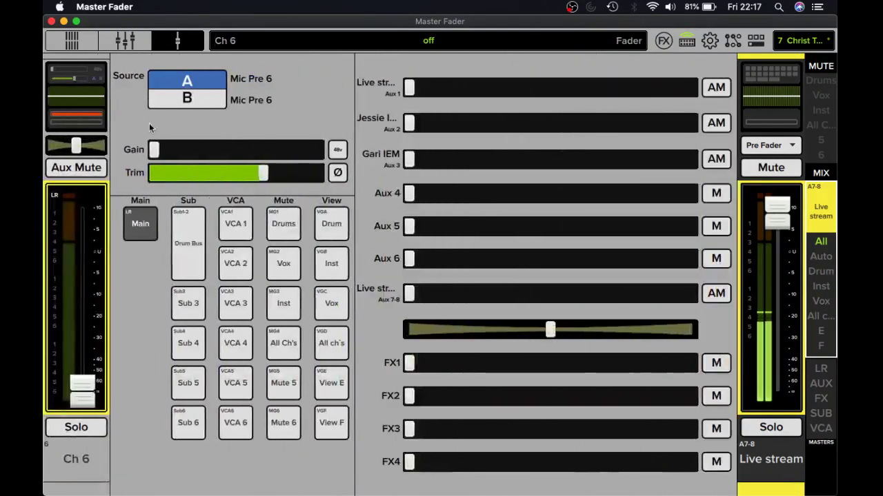
{"action": "left_click", "coordinate": [199, 97]}
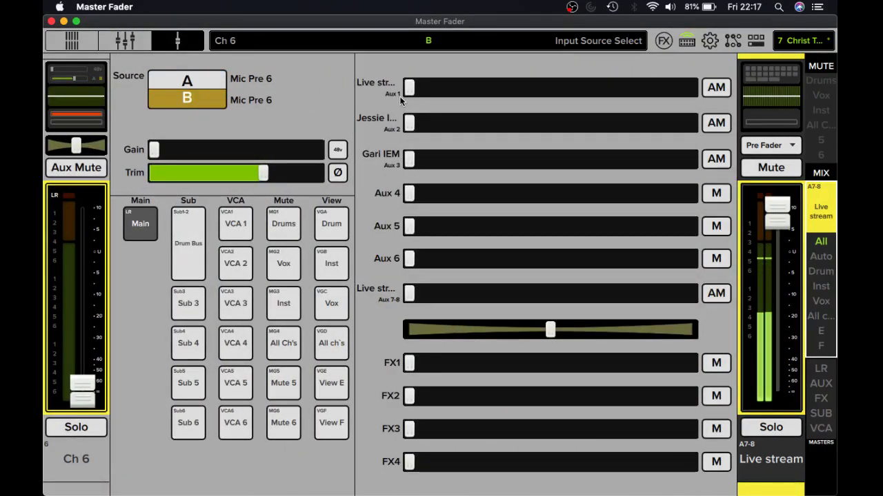
{"action": "left_click", "coordinate": [732, 41]}
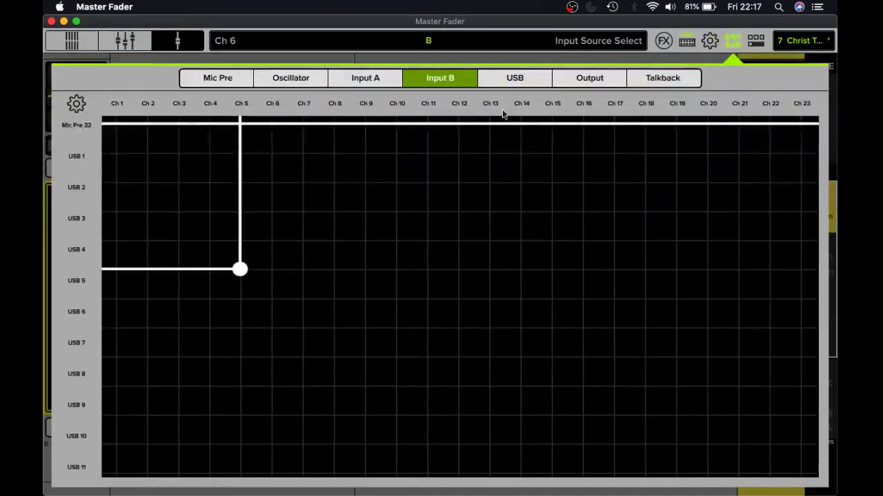
{"action": "left_click", "coordinate": [271, 305]}
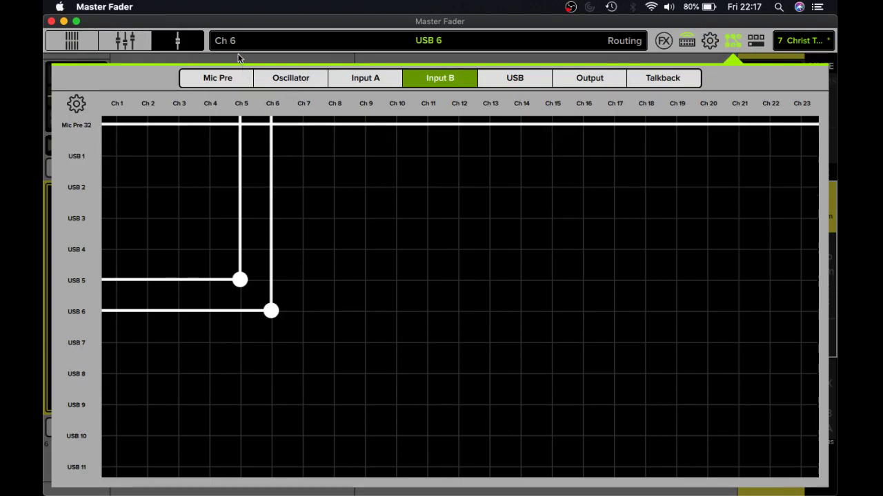
Return to the Ch 6 channel view and raise its Aux 7-8 send to -4.7 dB.
{"action": "left_click", "coordinate": [134, 43]}
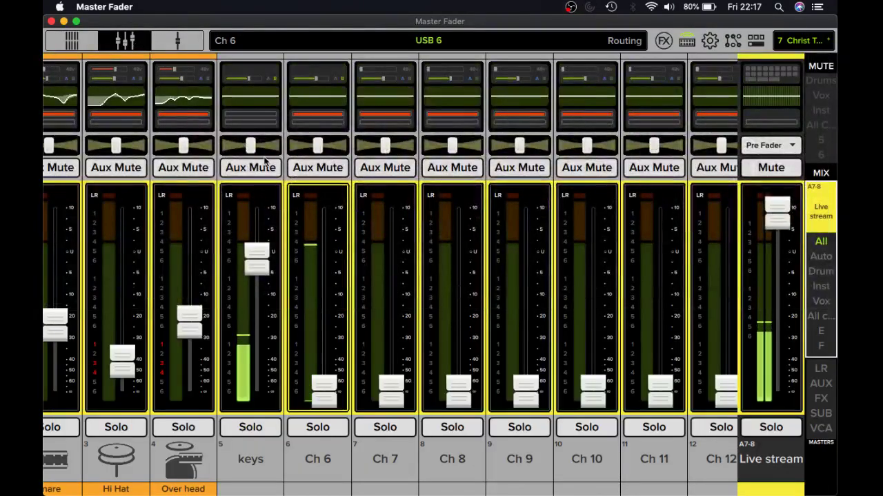
{"action": "left_click", "coordinate": [317, 79]}
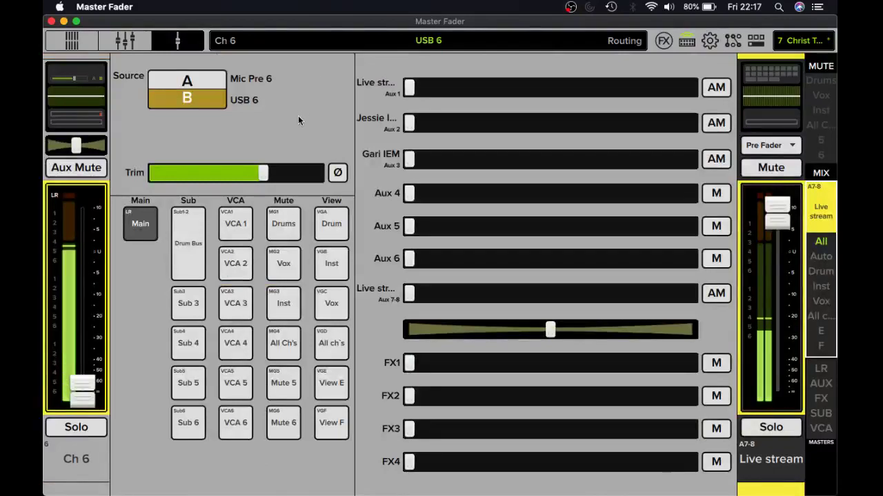
{"action": "left_click_drag", "start_coordinate": [80, 383], "coordinate": [80, 283]}
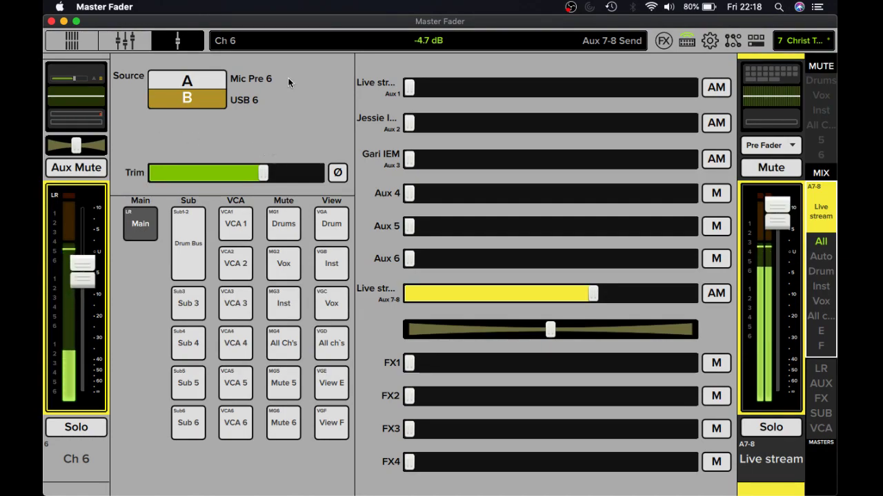
Examine the gate and compressor settings of Ch 6, including the gate threshold, and return to its source and sends view.
{"action": "scroll", "coordinate": [307, 92], "scroll_direction": "down", "scroll_amount": 5}
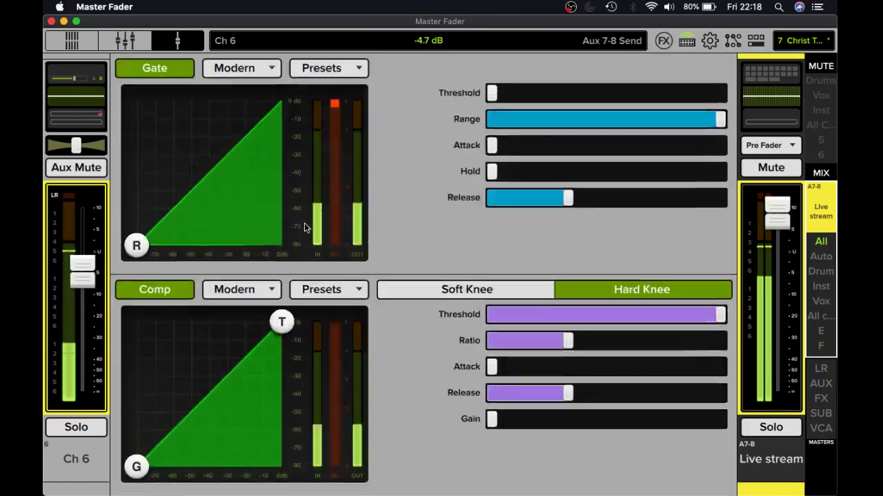
{"action": "left_click", "coordinate": [491, 93]}
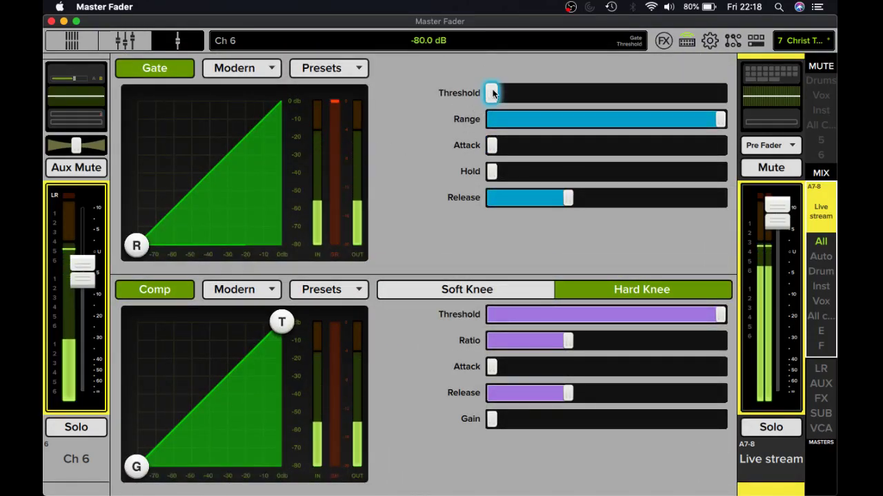
{"action": "left_click_drag", "start_coordinate": [492, 94], "coordinate": [488, 165]}
{"action": "left_click_drag", "start_coordinate": [395, 231], "coordinate": [406, 130]}
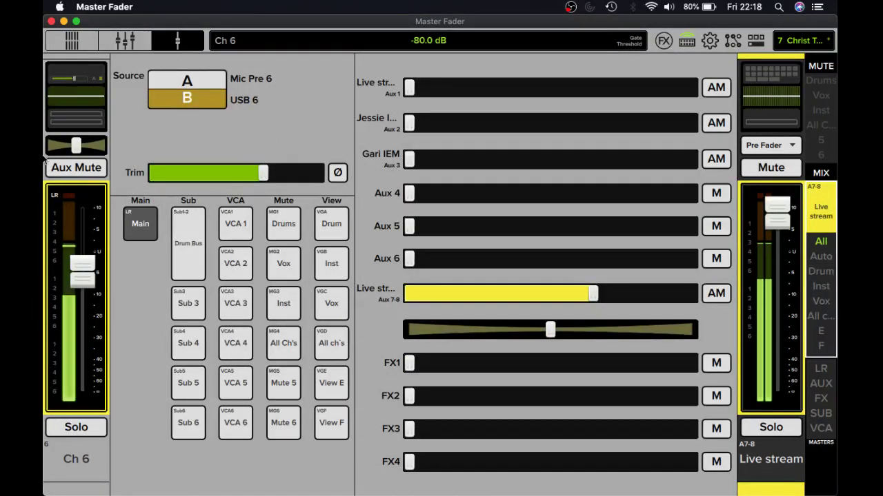
Switch to Reason and stop playback of the song.
{"action": "mouse_move", "coordinate": [44, 214]}
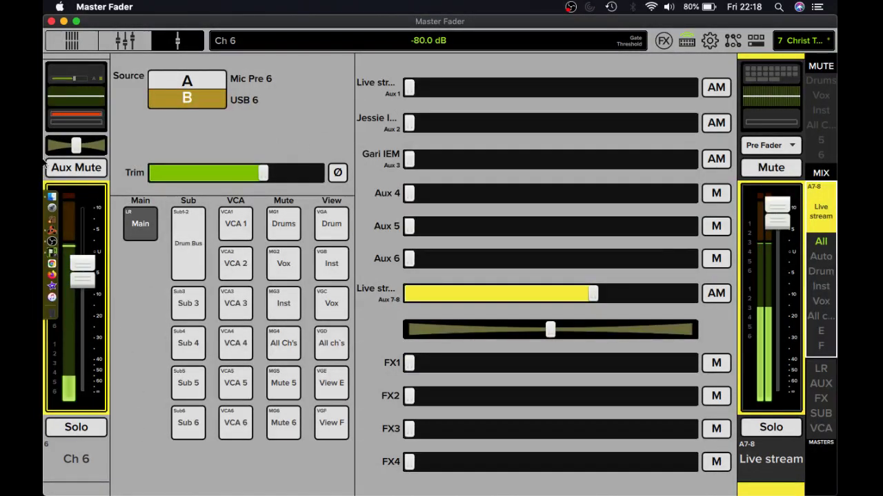
{"action": "left_click", "coordinate": [52, 233]}
{"action": "left_click", "coordinate": [459, 477]}
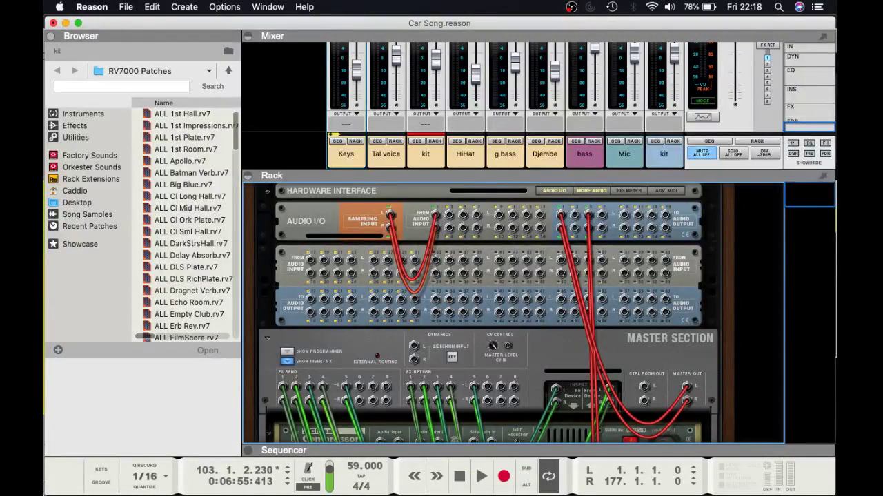
Switch to Master Fader and show the mixer overview starting from the Kick channel.
{"action": "mouse_move", "coordinate": [43, 472]}
{"action": "left_click", "coordinate": [55, 253]}
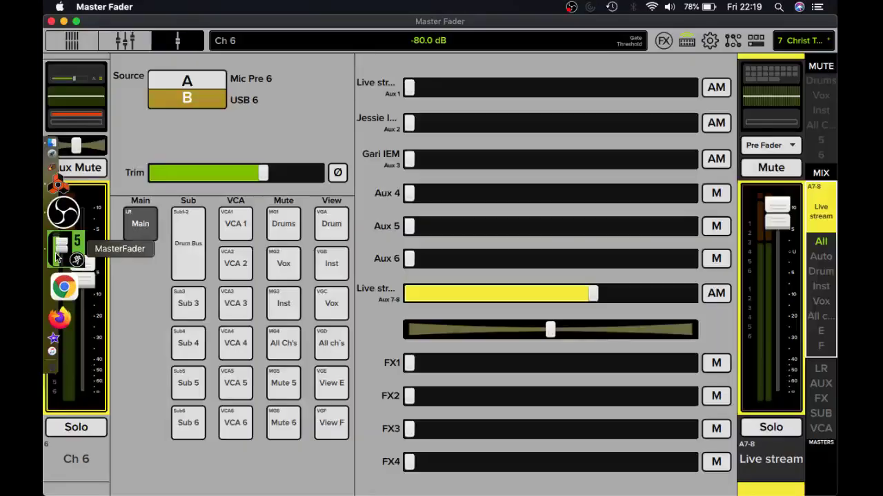
{"action": "left_click", "coordinate": [126, 41]}
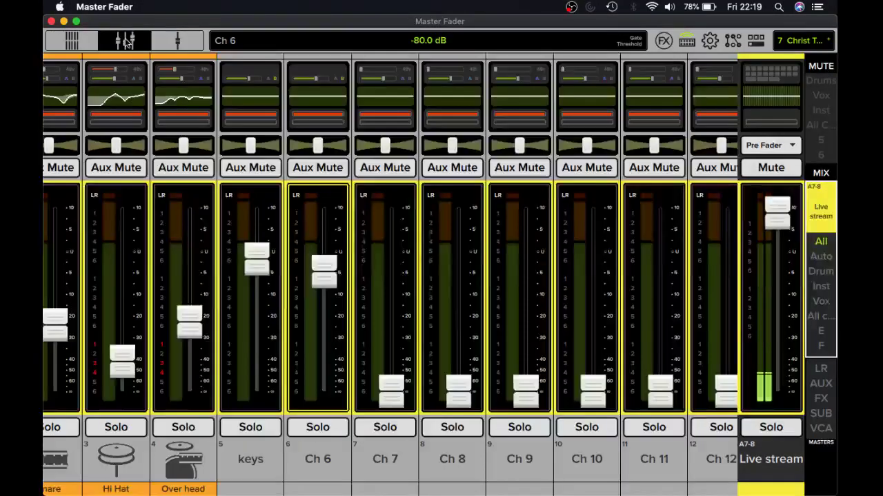
{"action": "scroll", "coordinate": [82, 300], "scroll_direction": "left", "scroll_amount": 3}
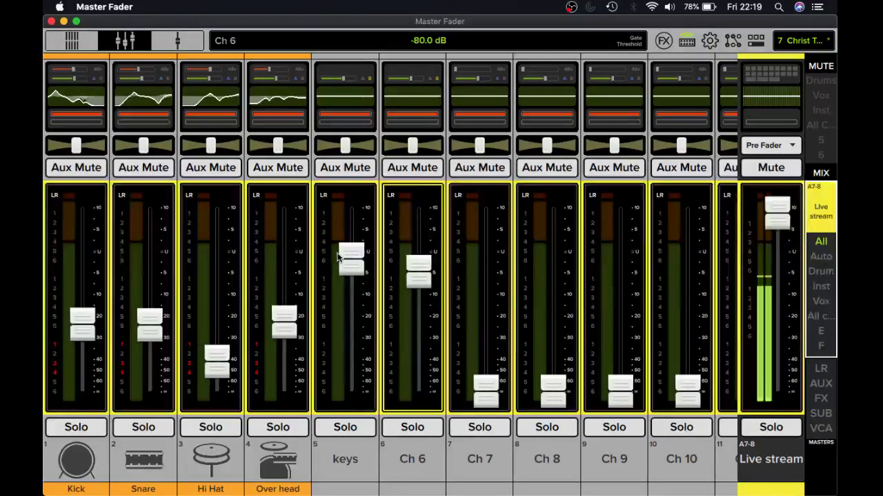
Switch to Reason and review the track direct outputs patched to the Hardware Interface in the rack.
{"action": "mouse_move", "coordinate": [53, 255]}
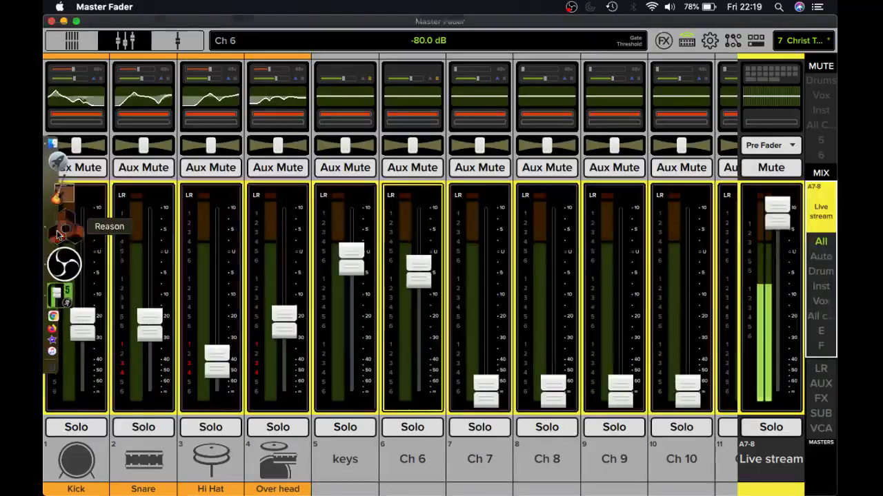
{"action": "left_click", "coordinate": [58, 230]}
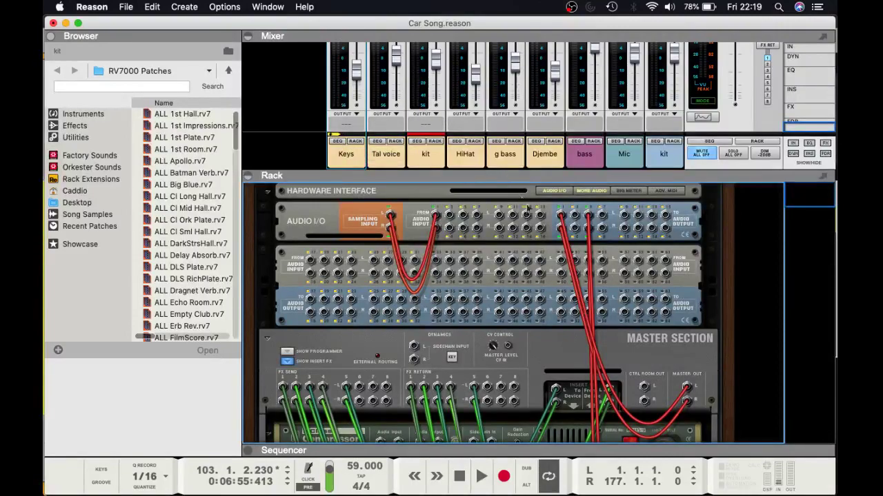
{"action": "scroll", "coordinate": [564, 260], "scroll_direction": "down", "scroll_amount": 3}
{"action": "scroll", "coordinate": [564, 260], "scroll_direction": "down", "scroll_amount": 10}
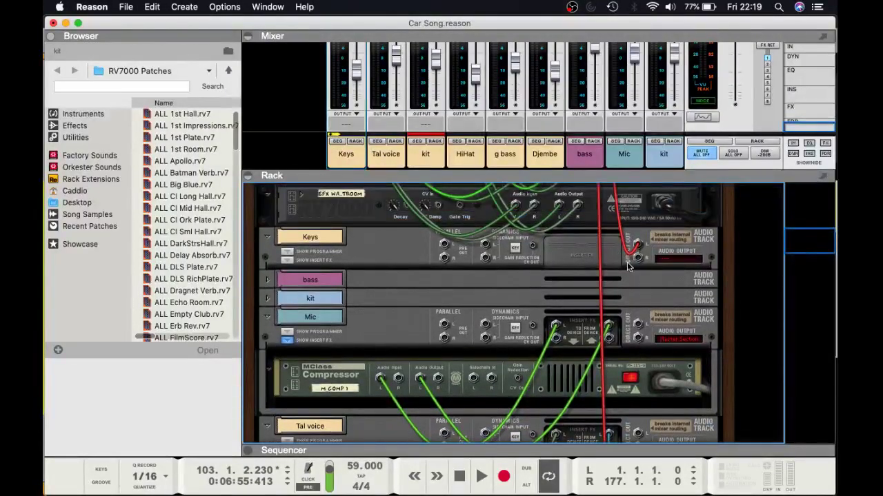
{"action": "scroll", "coordinate": [628, 267], "scroll_direction": "up", "scroll_amount": 10}
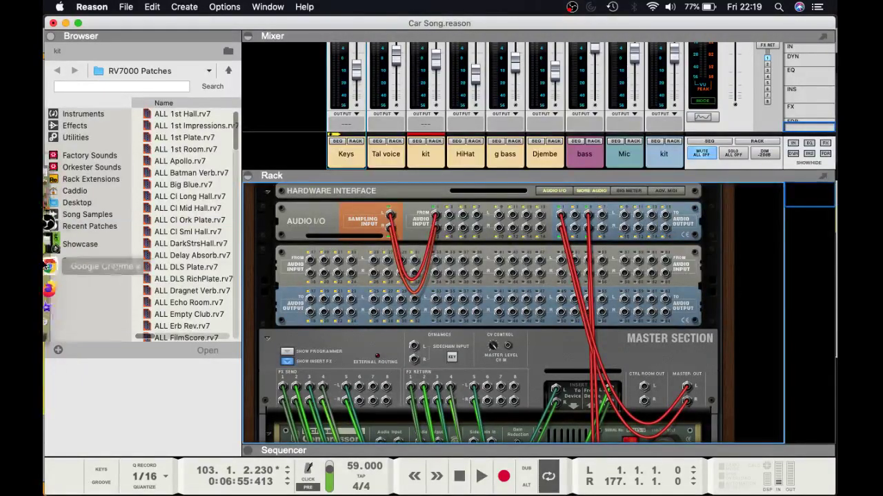
Switch to Master Fader, look over the input channels and raise Ch 12's Aux 7-8 send to -22.8 dB.
{"action": "left_click", "coordinate": [61, 252]}
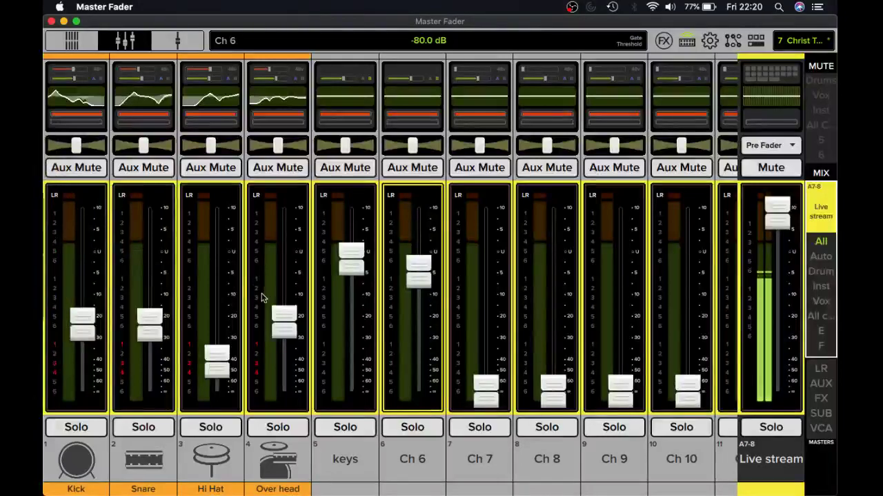
{"action": "scroll", "coordinate": [258, 296], "scroll_direction": "right", "scroll_amount": 5}
{"action": "scroll", "coordinate": [257, 295], "scroll_direction": "left", "scroll_amount": 5}
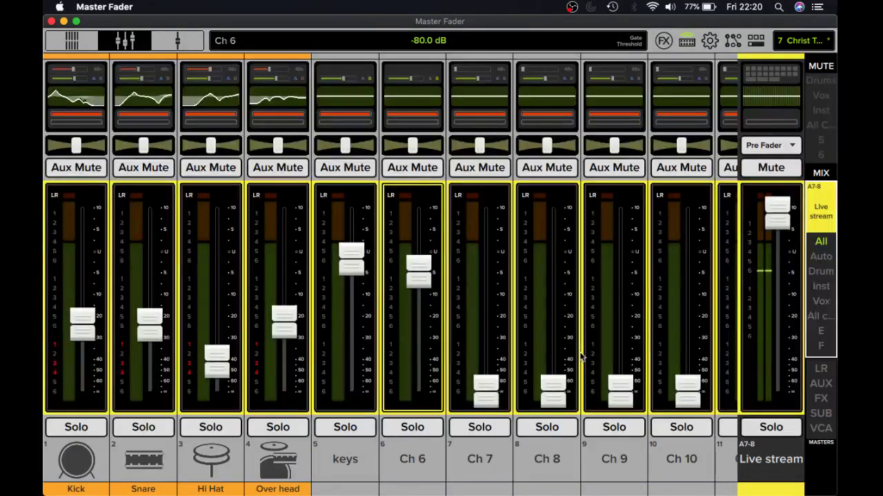
{"action": "scroll", "coordinate": [580, 356], "scroll_direction": "right", "scroll_amount": 5}
{"action": "scroll", "coordinate": [581, 357], "scroll_direction": "right", "scroll_amount": 5}
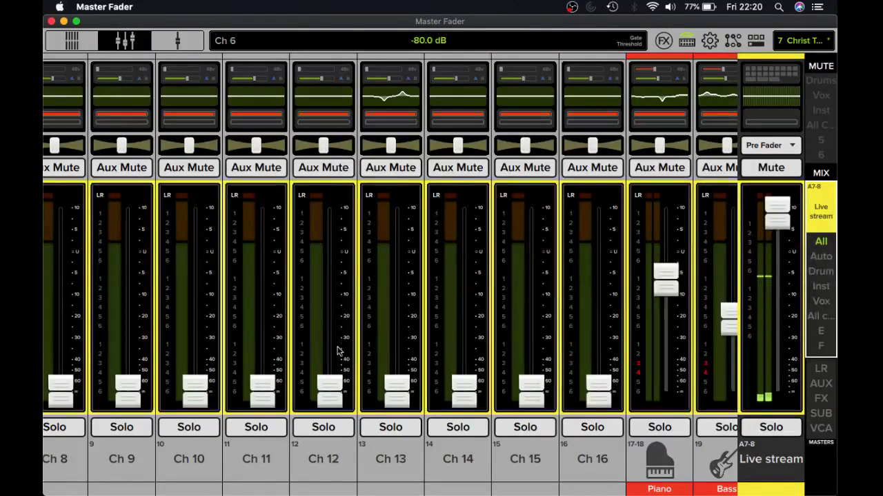
{"action": "left_click_drag", "start_coordinate": [332, 385], "coordinate": [337, 329]}
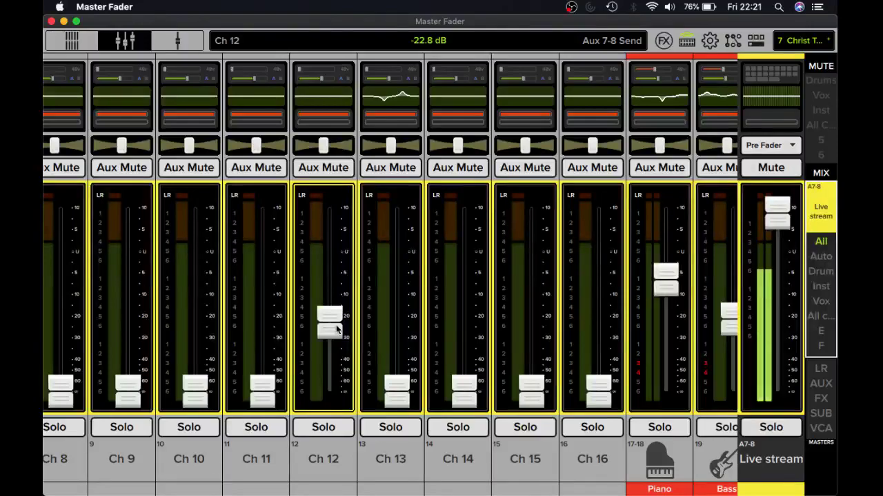
{"action": "scroll", "coordinate": [324, 338], "scroll_direction": "left", "scroll_amount": 10}
Switch to Reason and restart playback of the song.
{"action": "mouse_move", "coordinate": [43, 220]}
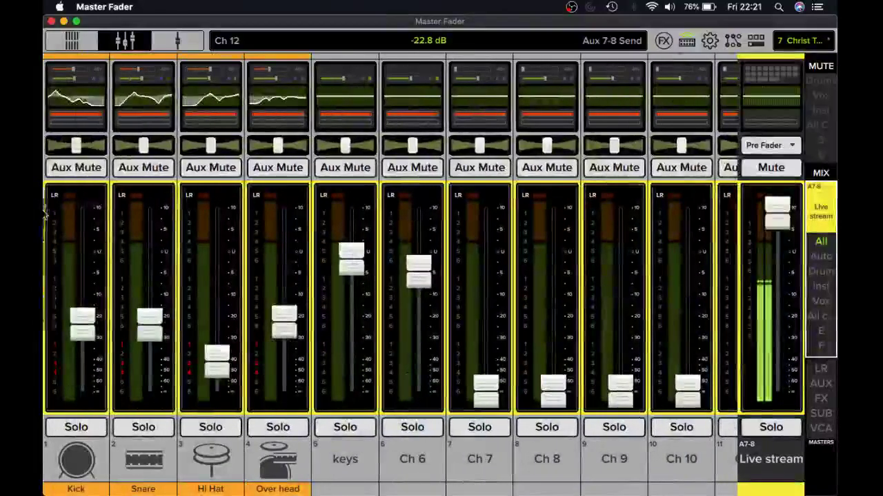
{"action": "left_click", "coordinate": [49, 224]}
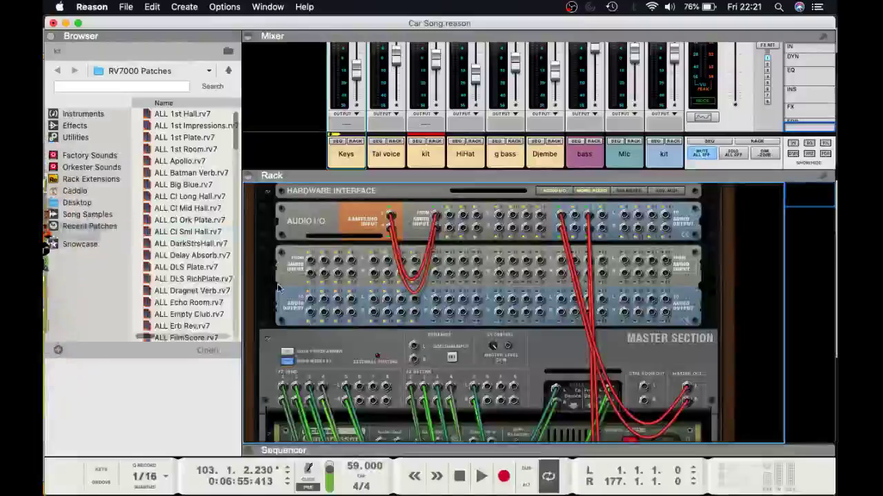
{"action": "left_click", "coordinate": [481, 476]}
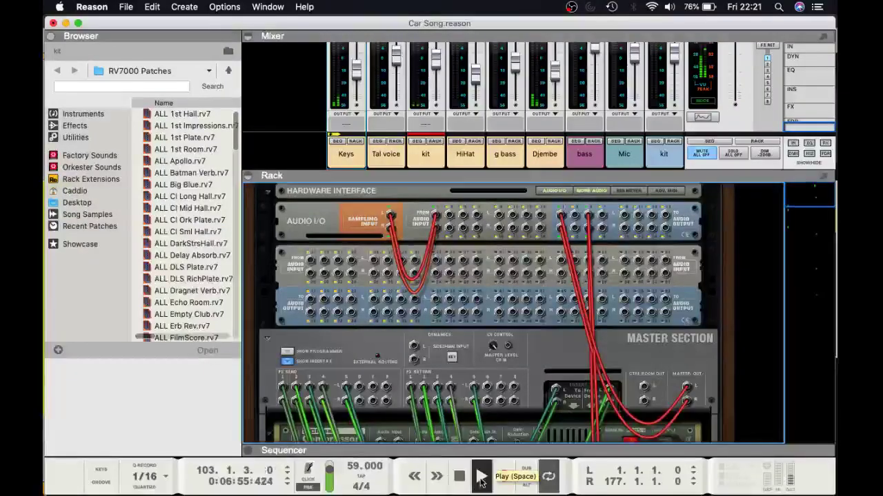
Patch the g bass track's left direct output to audio output 7 of the Hardware Interface.
{"action": "scroll", "coordinate": [502, 228], "scroll_direction": "down", "scroll_amount": 3}
{"action": "scroll", "coordinate": [502, 229], "scroll_direction": "down", "scroll_amount": 10}
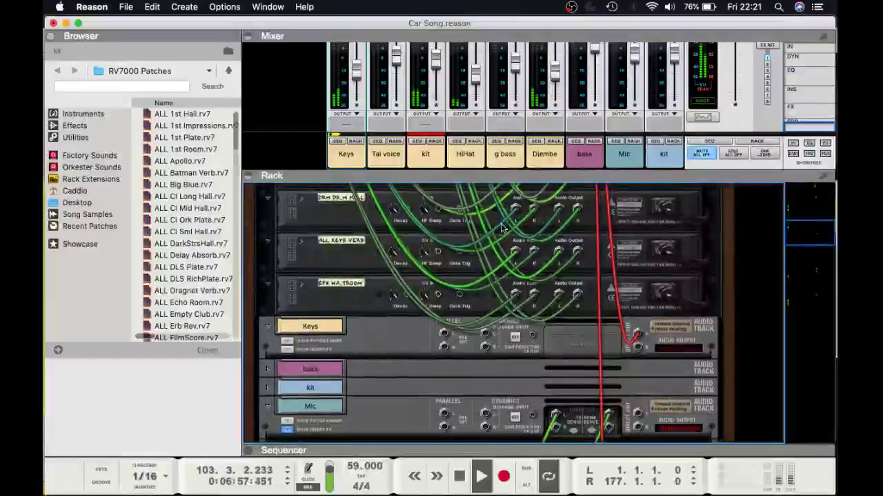
{"action": "scroll", "coordinate": [502, 229], "scroll_direction": "down", "scroll_amount": 10}
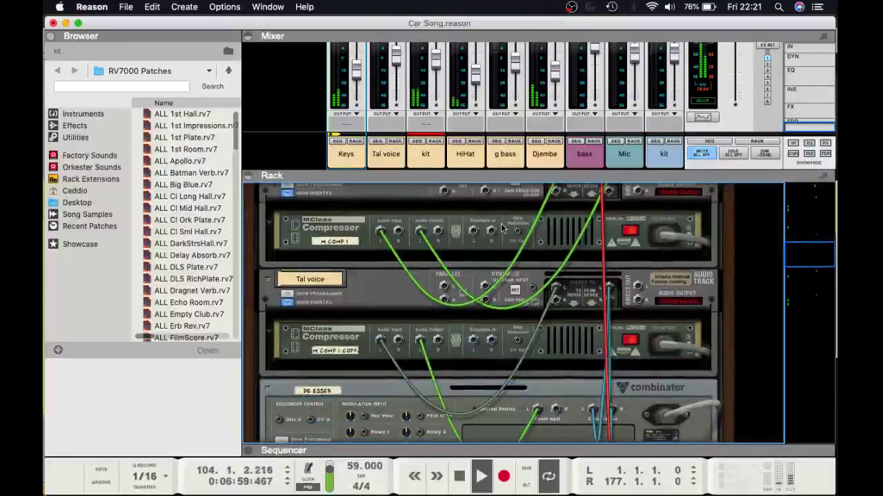
{"action": "scroll", "coordinate": [501, 223], "scroll_direction": "down", "scroll_amount": 10}
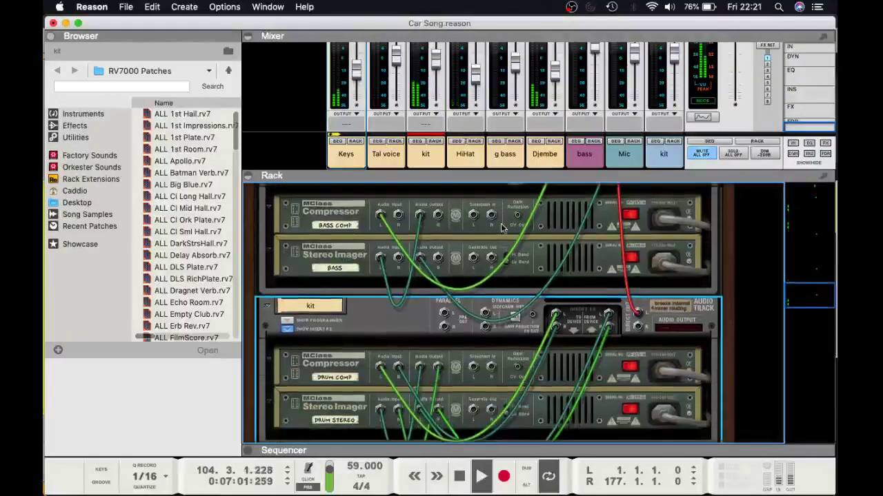
{"action": "scroll", "coordinate": [581, 301], "scroll_direction": "down", "scroll_amount": 3}
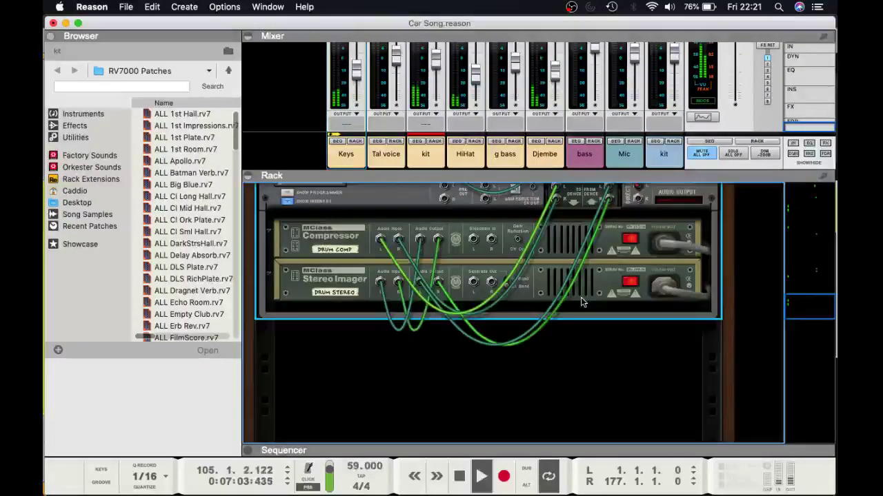
{"action": "scroll", "coordinate": [587, 307], "scroll_direction": "up", "scroll_amount": 10}
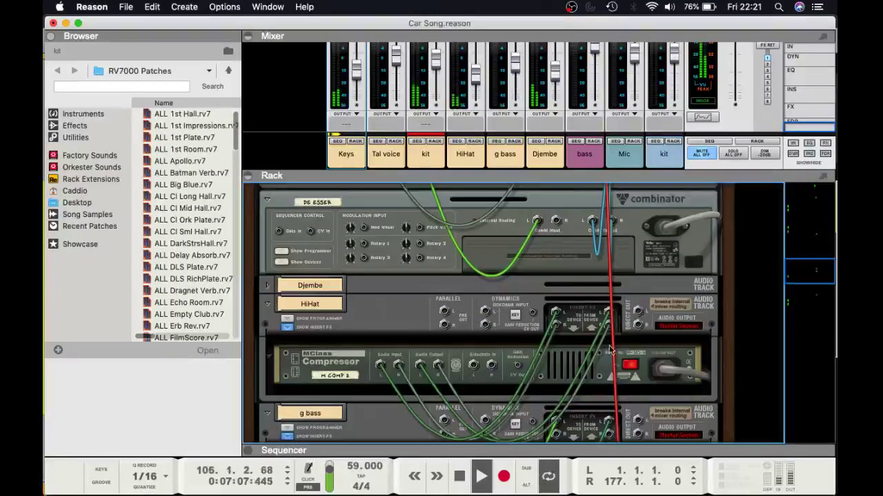
{"action": "left_click", "coordinate": [638, 423]}
{"action": "left_click_drag", "start_coordinate": [638, 424], "coordinate": [604, 217]}
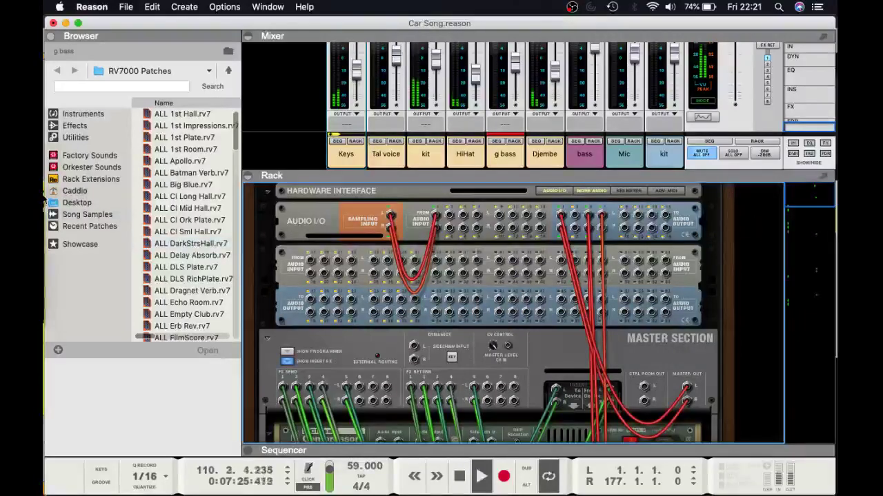
{"action": "mouse_move", "coordinate": [48, 227]}
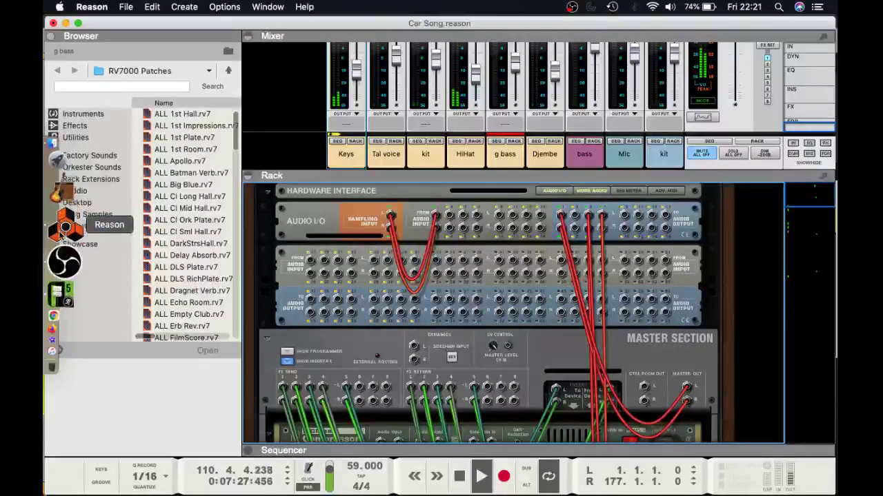
Switch to Master Fader, route USB 7 to Ch 7 on Input B and raise Ch 7's Live stream send to -3.5 dB.
{"action": "left_click", "coordinate": [61, 257]}
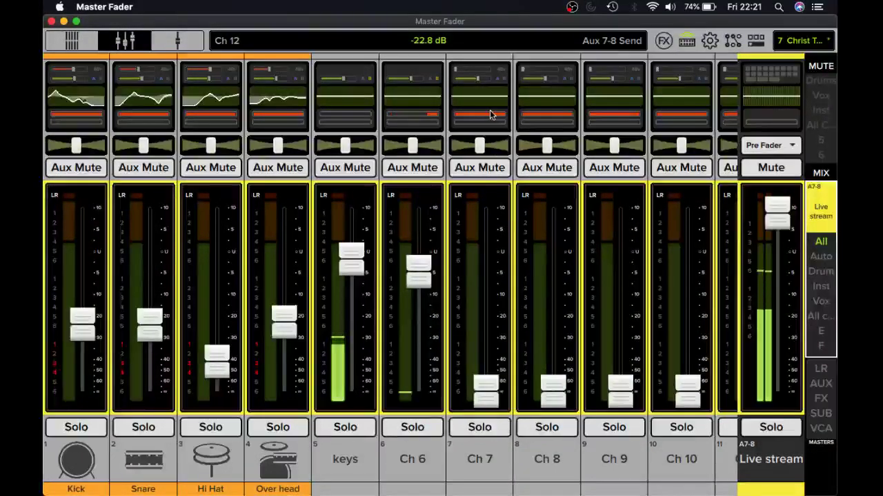
{"action": "left_click", "coordinate": [733, 40]}
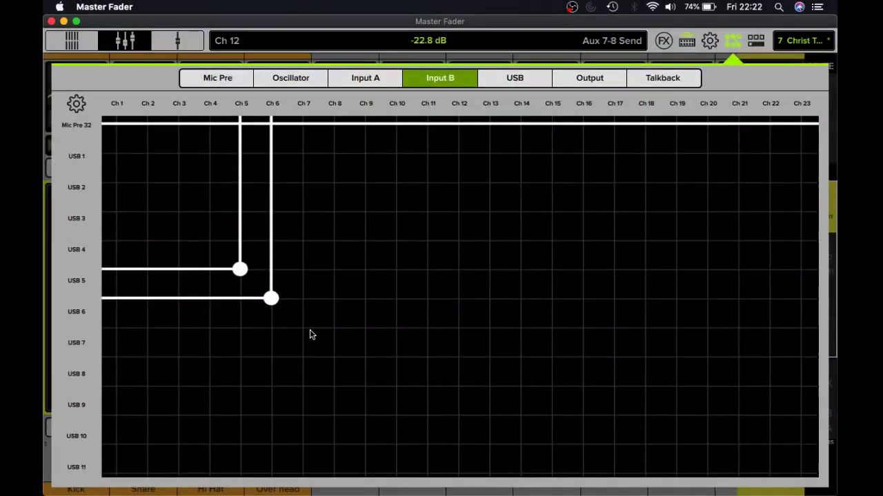
{"action": "left_click", "coordinate": [303, 327]}
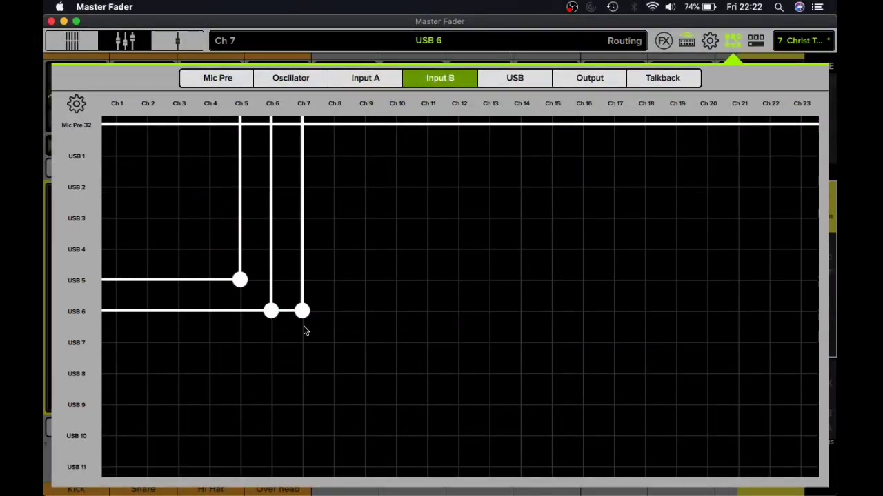
{"action": "left_click", "coordinate": [302, 345]}
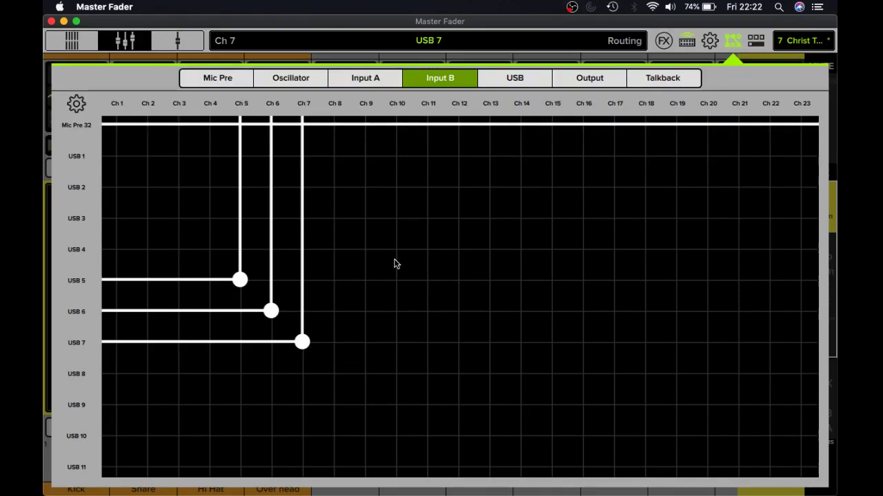
{"action": "left_click", "coordinate": [733, 43]}
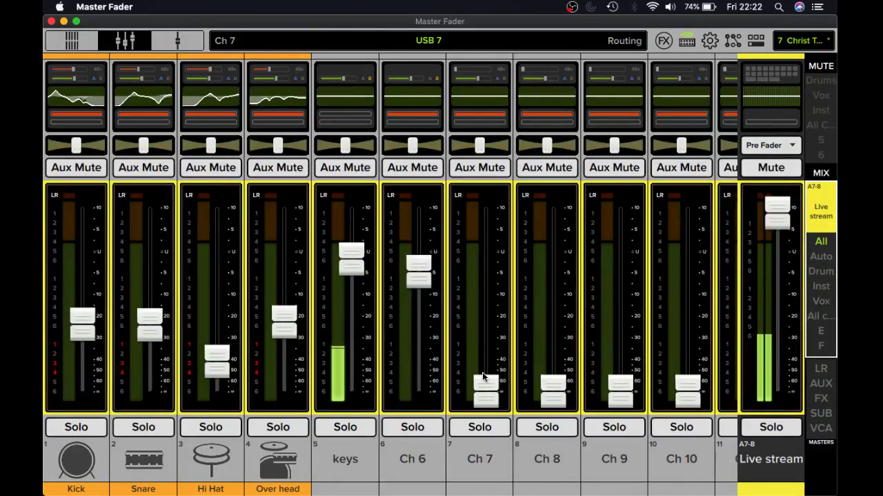
{"action": "left_click_drag", "start_coordinate": [484, 380], "coordinate": [482, 256]}
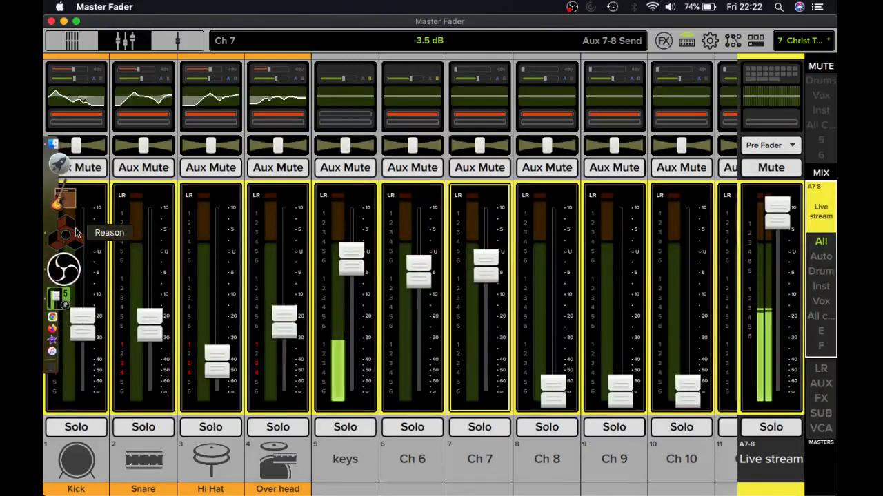
Switch to Reason, expand the sequencer and move the playback position back to bar 6.
{"action": "left_click", "coordinate": [69, 233]}
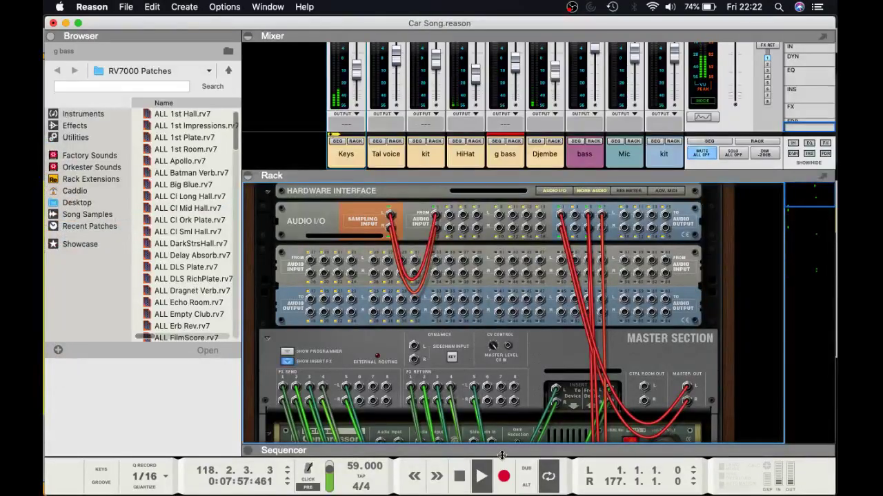
{"action": "left_click_drag", "start_coordinate": [504, 452], "coordinate": [503, 87]}
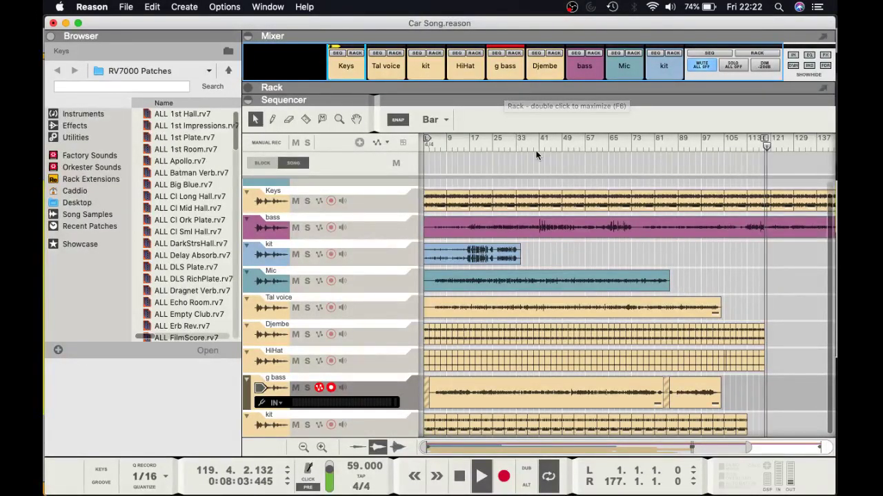
{"action": "left_click", "coordinate": [438, 148]}
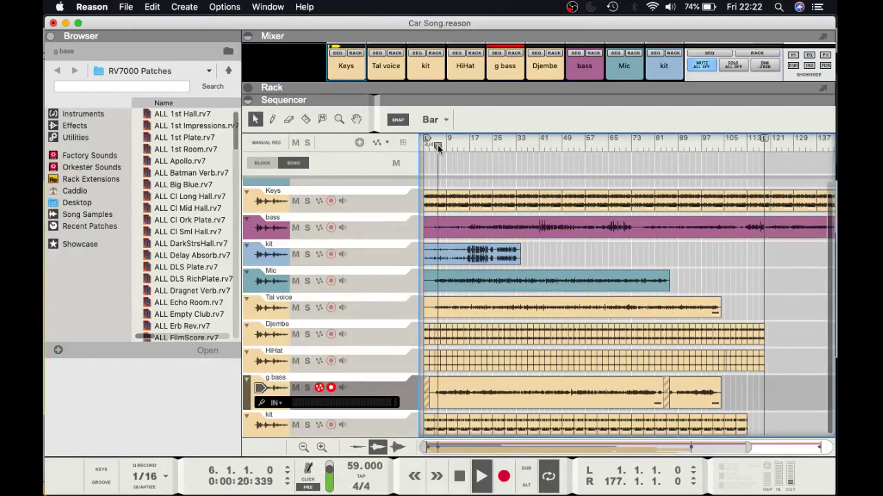
{"action": "mouse_move", "coordinate": [45, 207]}
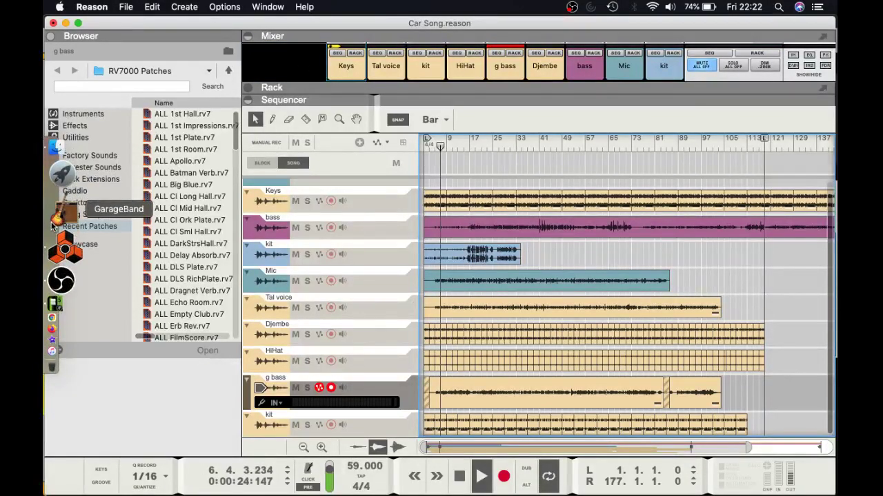
Enlarge the mixer above the sequencer and check the g bass channel's level, mute state and track clips.
{"action": "scroll", "coordinate": [306, 214], "scroll_direction": "up", "scroll_amount": 1}
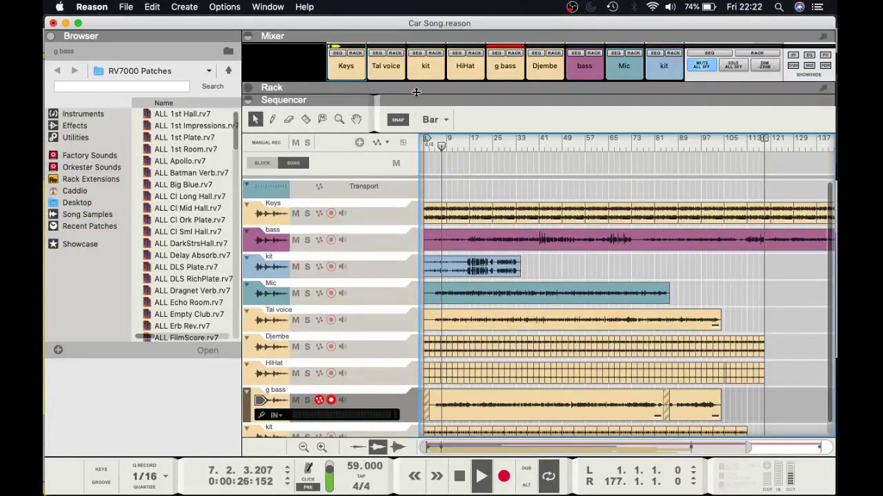
{"action": "left_click_drag", "start_coordinate": [428, 97], "coordinate": [428, 236]}
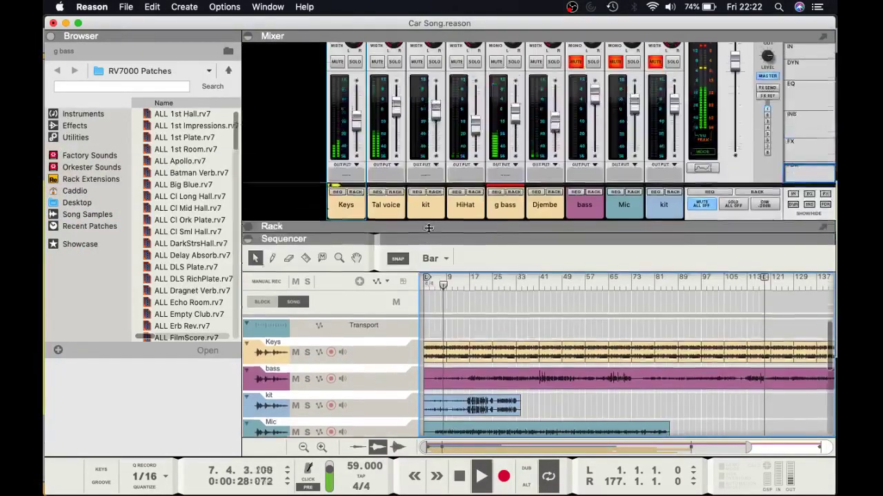
{"action": "scroll", "coordinate": [491, 115], "scroll_direction": "up", "scroll_amount": 3}
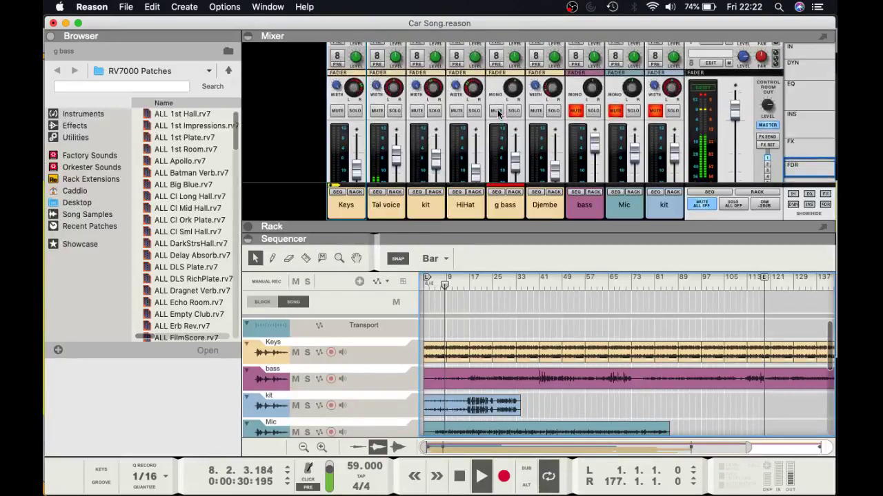
{"action": "scroll", "coordinate": [498, 115], "scroll_direction": "down", "scroll_amount": 3}
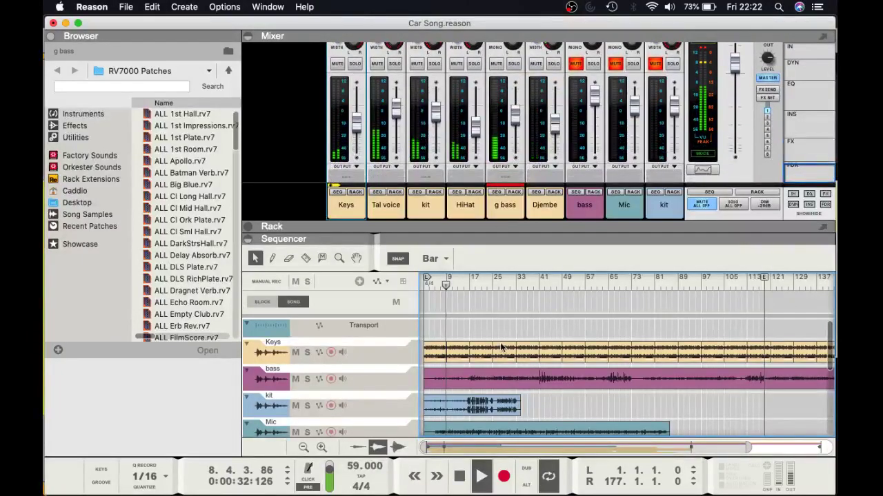
{"action": "scroll", "coordinate": [493, 390], "scroll_direction": "down", "scroll_amount": 3}
{"action": "scroll", "coordinate": [494, 390], "scroll_direction": "down", "scroll_amount": 3}
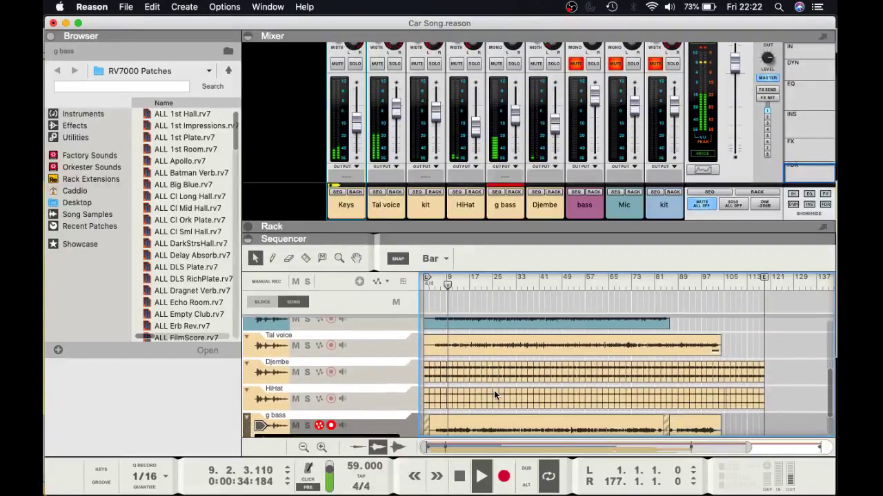
{"action": "scroll", "coordinate": [493, 390], "scroll_direction": "down", "scroll_amount": 1}
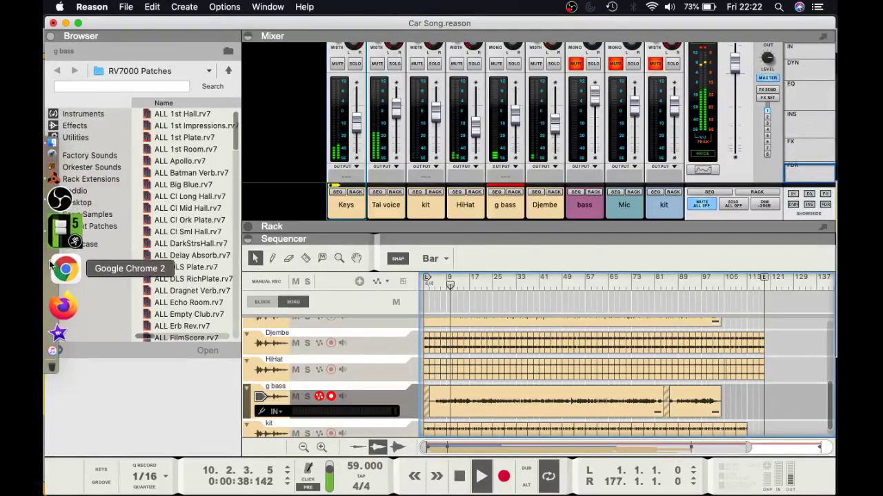
Switch to Master Fader and set Ch 7's input source to B (USB 7).
{"action": "left_click", "coordinate": [61, 252]}
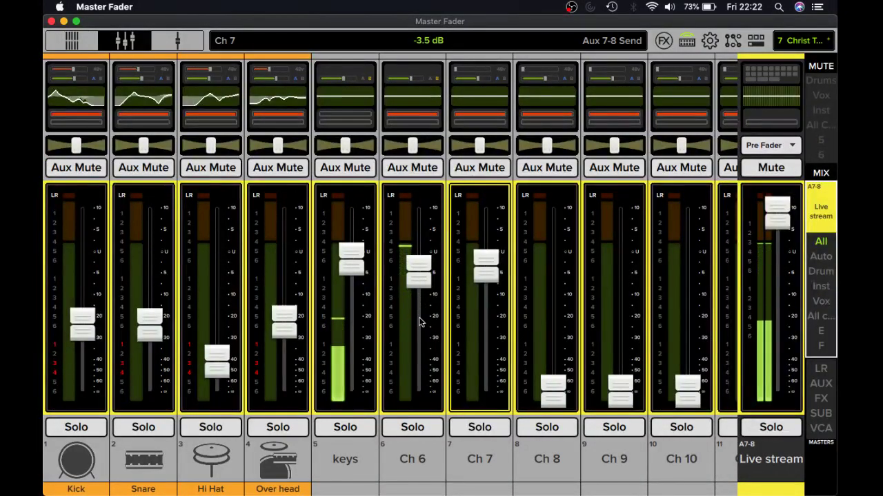
{"action": "left_click", "coordinate": [487, 83]}
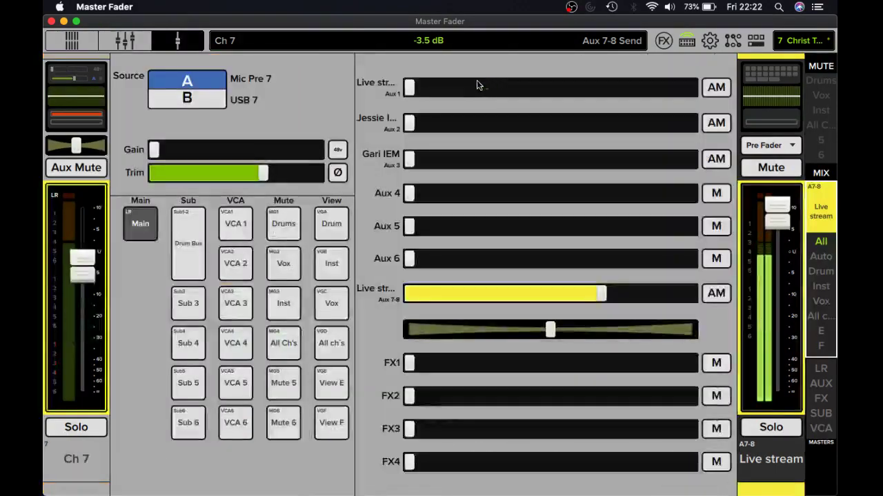
{"action": "left_click", "coordinate": [218, 102]}
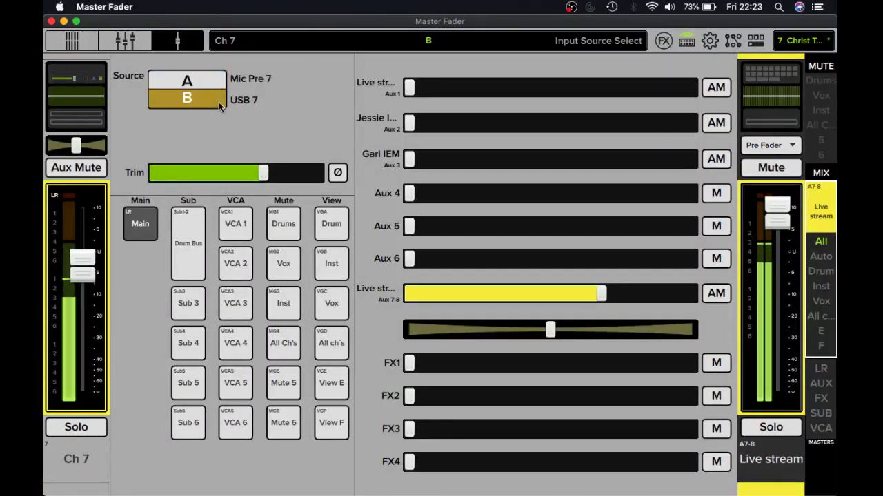
{"action": "left_click", "coordinate": [104, 46]}
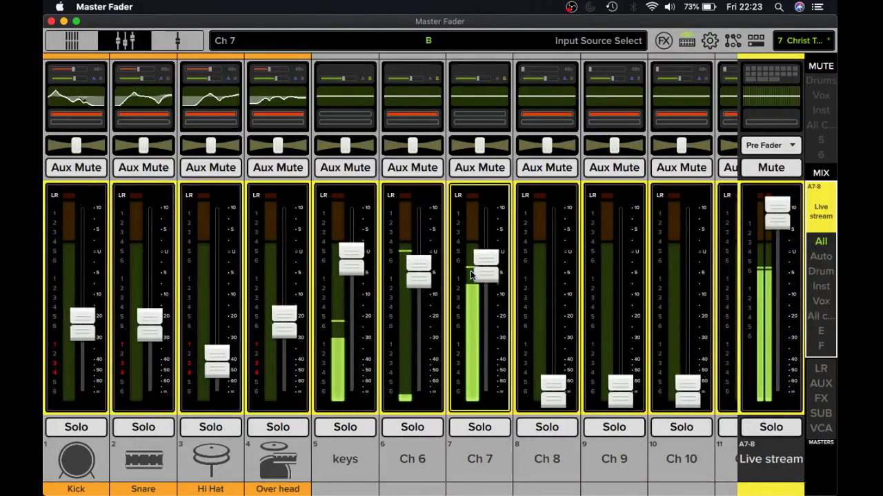
Rename Ch 7 as Bass and Ch 6 as kit.
{"action": "left_click", "coordinate": [476, 459]}
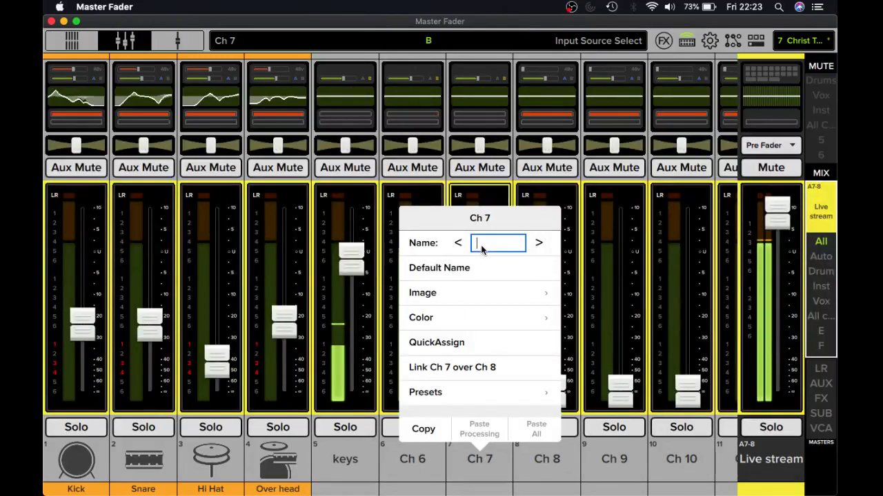
{"action": "type", "text": "Bass"}
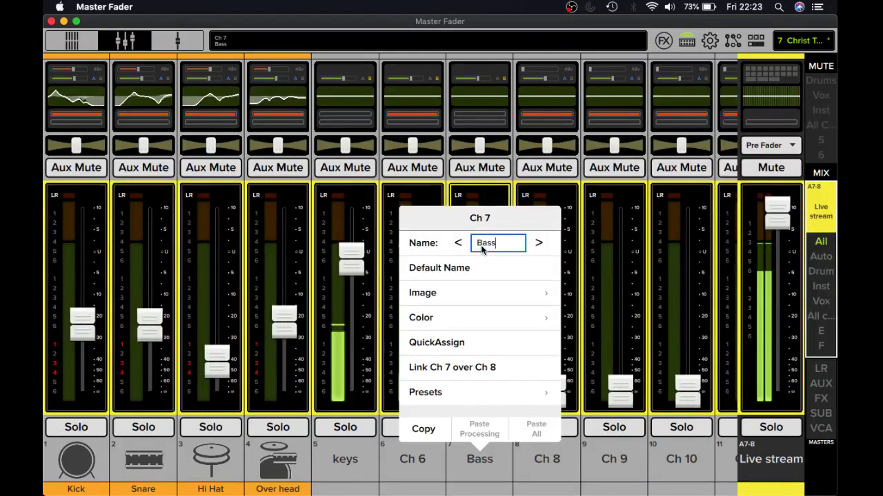
{"action": "left_click", "coordinate": [491, 460]}
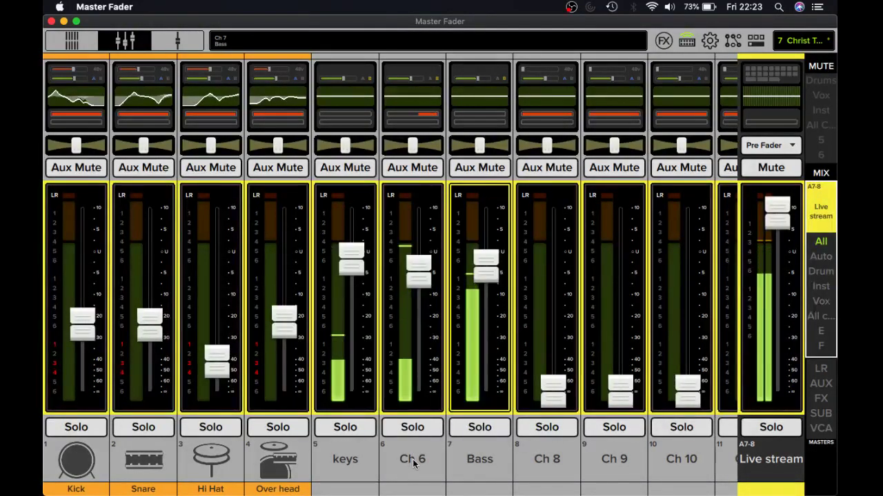
{"action": "left_click", "coordinate": [413, 465]}
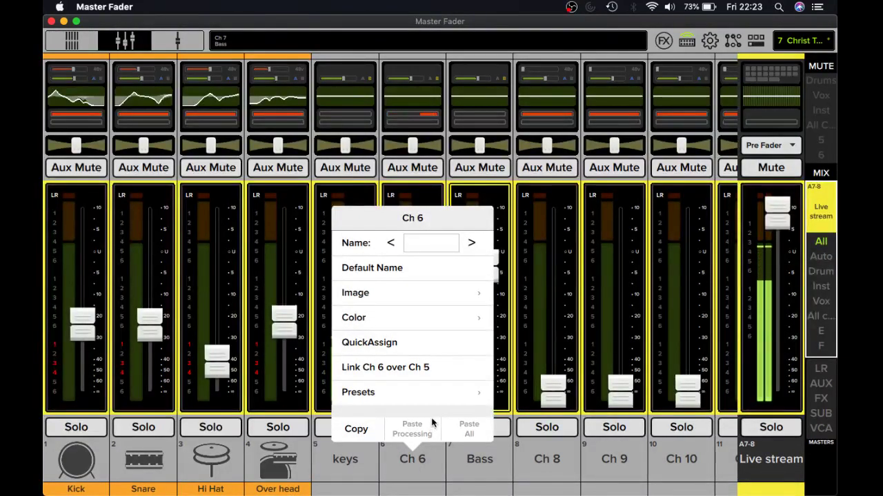
{"action": "left_click", "coordinate": [420, 246]}
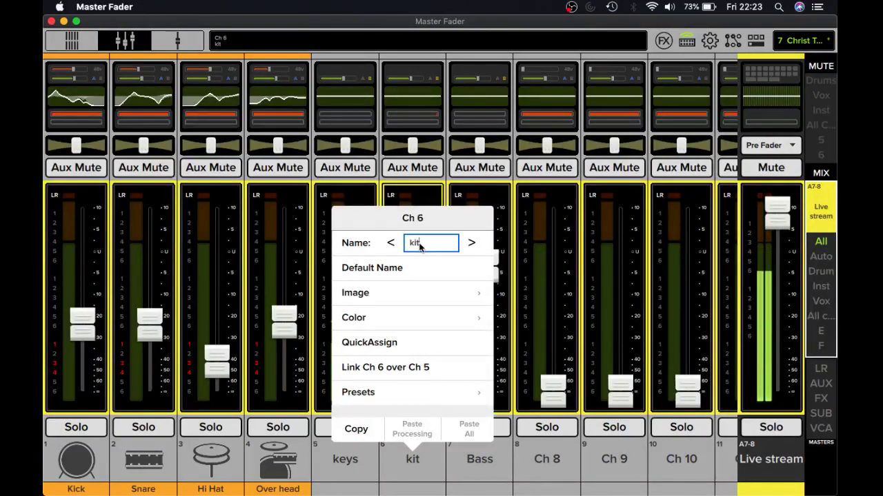
{"action": "left_click", "coordinate": [540, 459]}
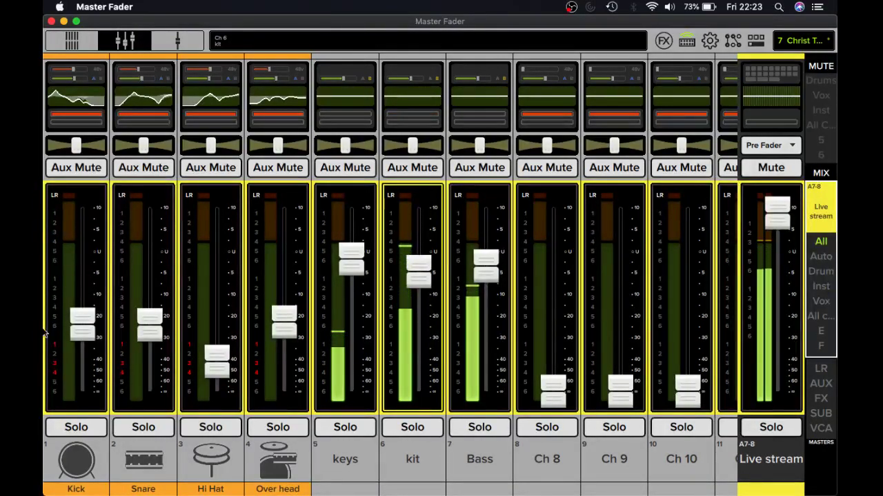
Switch to Reason, expand the rack and patch the HiHat track's left direct output to audio output 8 of the Hardware Interface.
{"action": "mouse_move", "coordinate": [64, 249]}
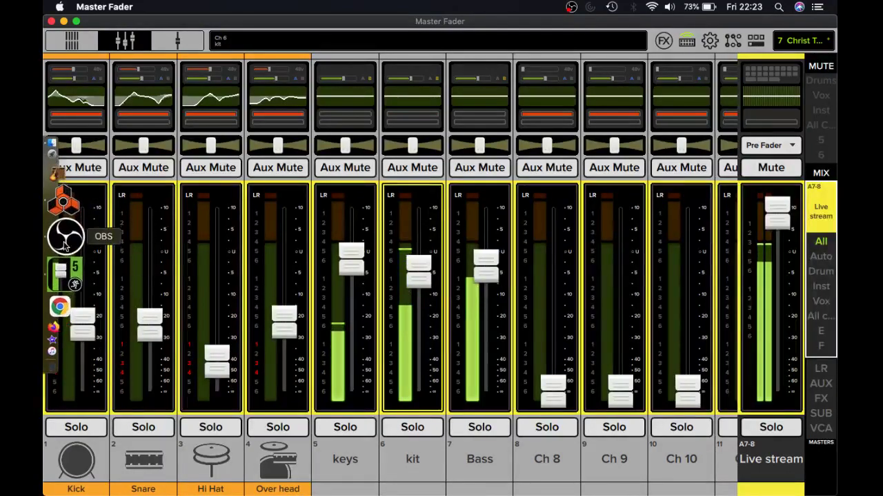
{"action": "left_click", "coordinate": [62, 218]}
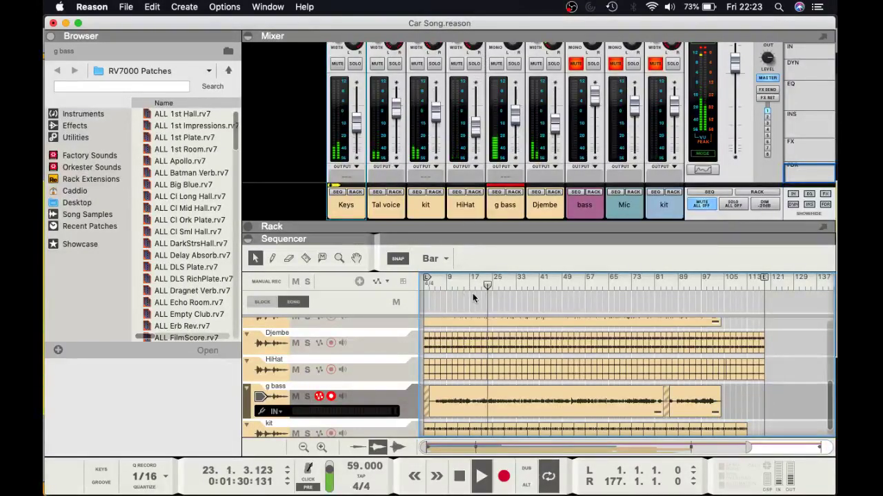
{"action": "left_click_drag", "start_coordinate": [492, 240], "coordinate": [515, 458]}
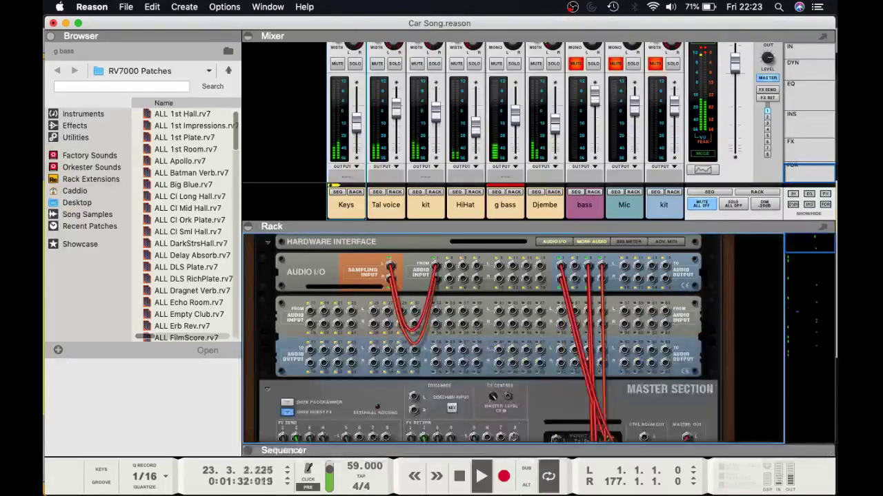
{"action": "left_click_drag", "start_coordinate": [560, 226], "coordinate": [560, 5]}
{"action": "scroll", "coordinate": [542, 351], "scroll_direction": "down", "scroll_amount": 15}
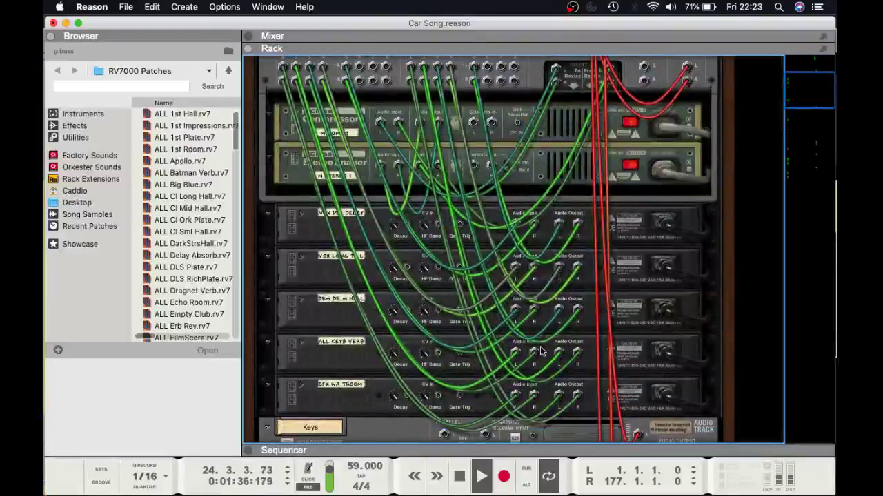
{"action": "scroll", "coordinate": [542, 352], "scroll_direction": "down", "scroll_amount": 10}
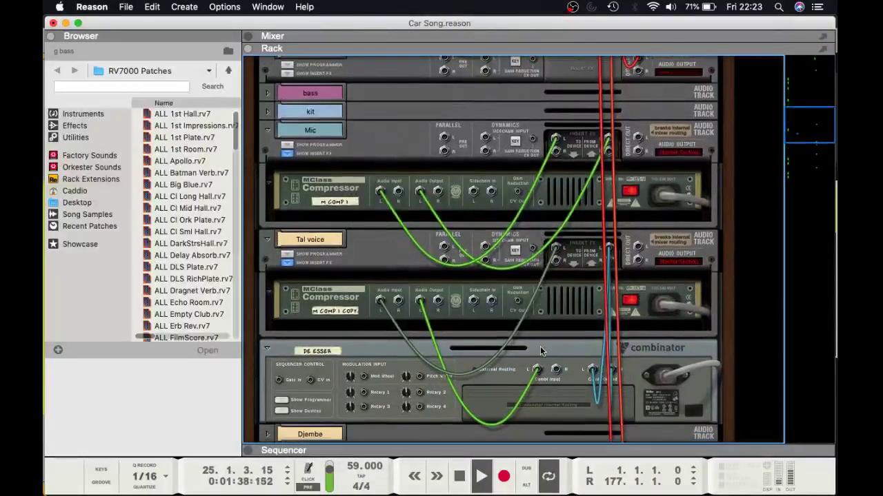
{"action": "scroll", "coordinate": [540, 347], "scroll_direction": "down", "scroll_amount": 3}
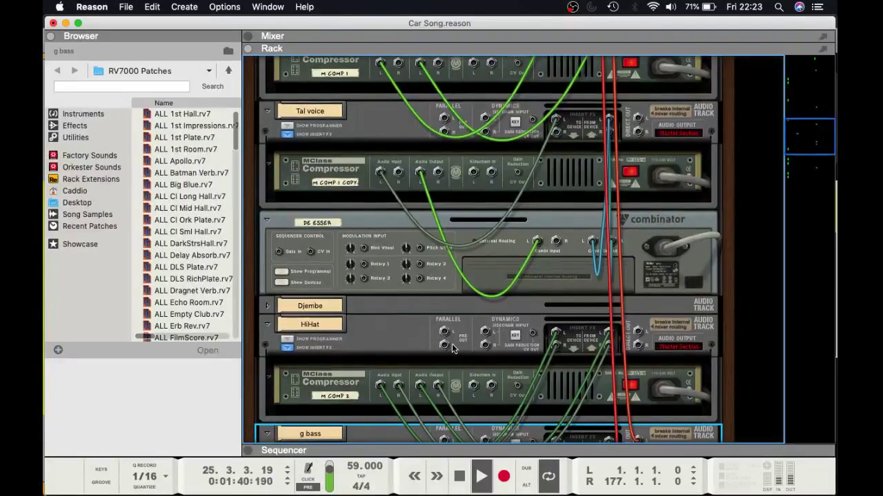
{"action": "left_click", "coordinate": [640, 334]}
{"action": "scroll", "coordinate": [691, 301], "scroll_direction": "up", "scroll_amount": 8}
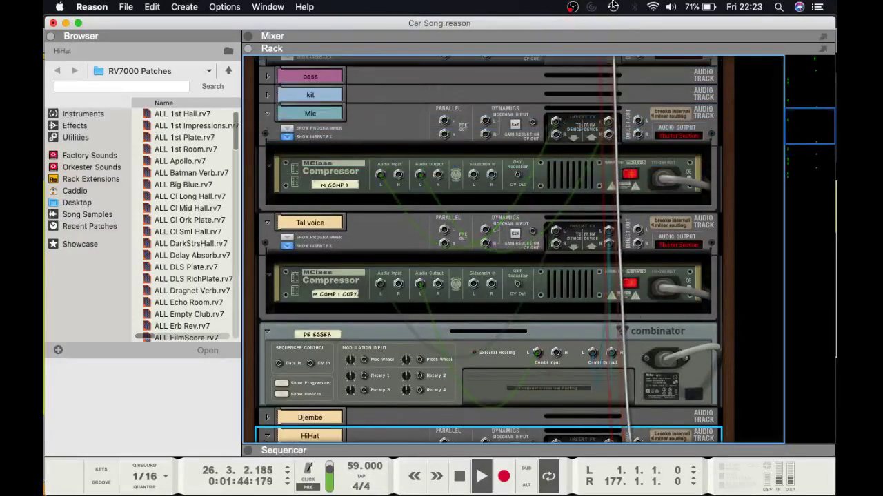
{"action": "scroll", "coordinate": [483, 248], "scroll_direction": "up", "scroll_amount": 14}
{"action": "mouse_move", "coordinate": [613, 336]}
{"action": "left_mouse_down"}
{"action": "mouse_move", "coordinate": [629, 95]}
{"action": "mouse_move", "coordinate": [604, 102]}
{"action": "left_mouse_up"}
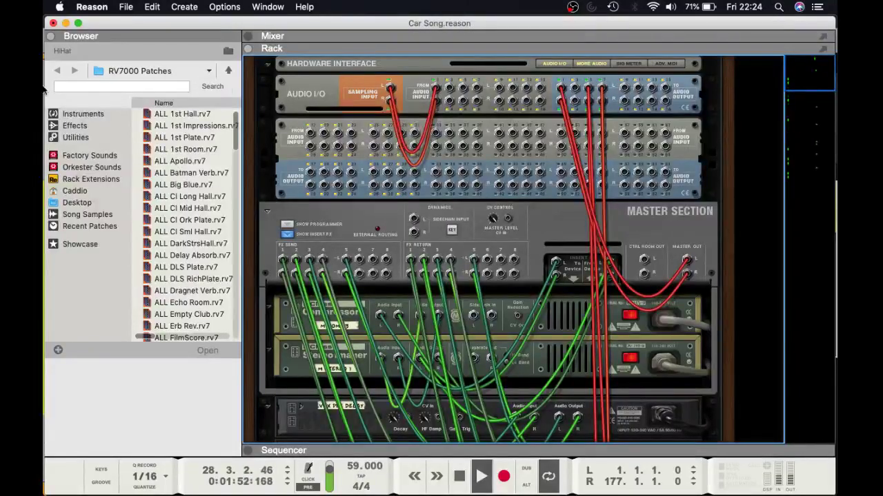
Switch to Master Fader and route USB 8 to Ch 8 in the Input B patching.
{"action": "mouse_move", "coordinate": [47, 235]}
{"action": "left_click", "coordinate": [58, 253]}
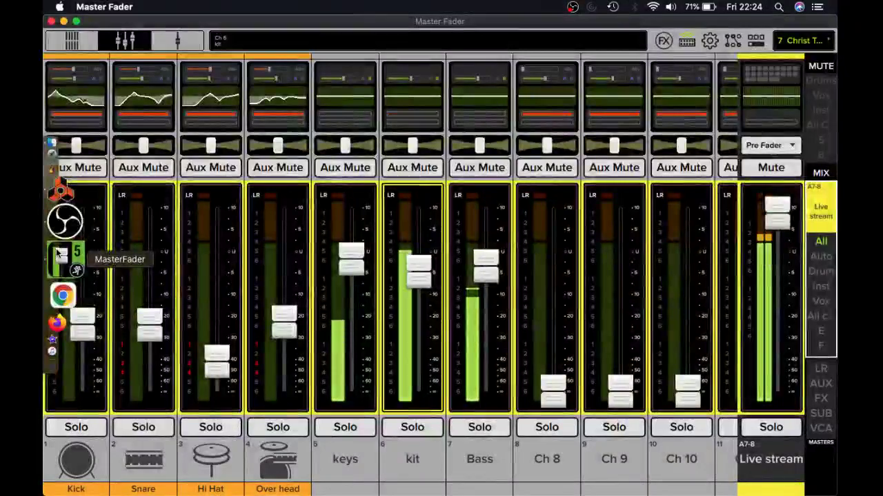
{"action": "left_click", "coordinate": [735, 42]}
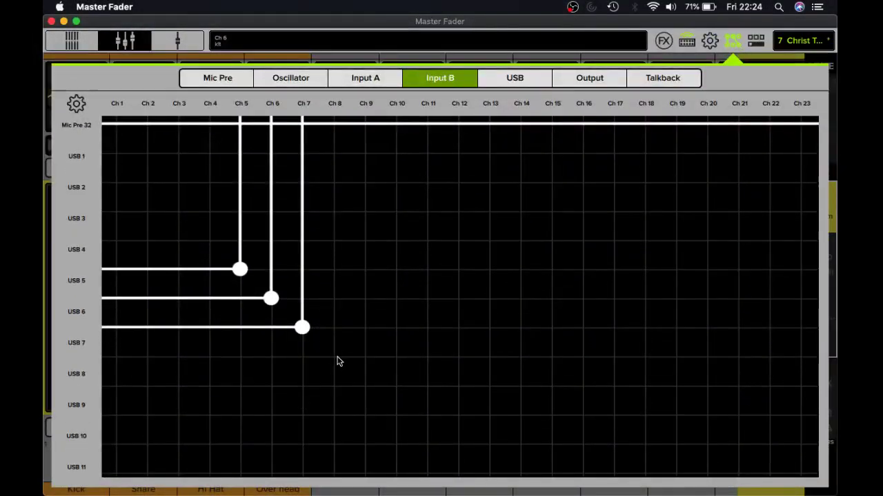
{"action": "left_click", "coordinate": [337, 359]}
{"action": "left_click", "coordinate": [333, 374]}
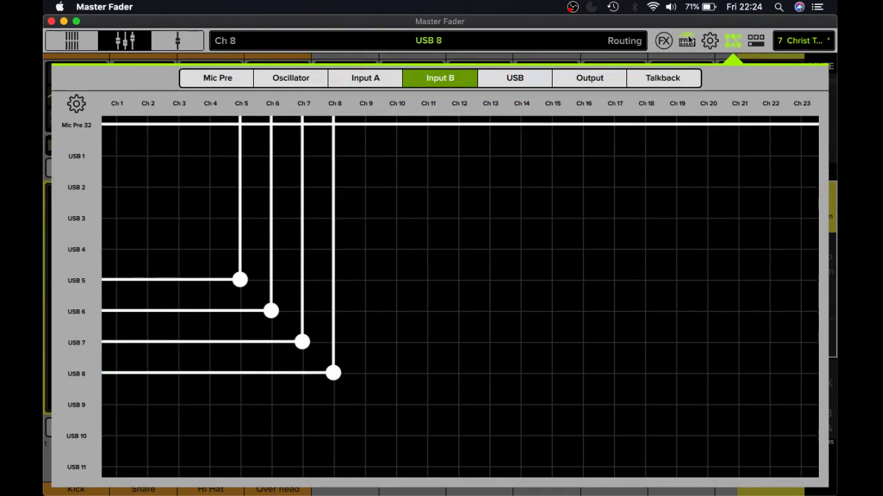
{"action": "left_click", "coordinate": [736, 35]}
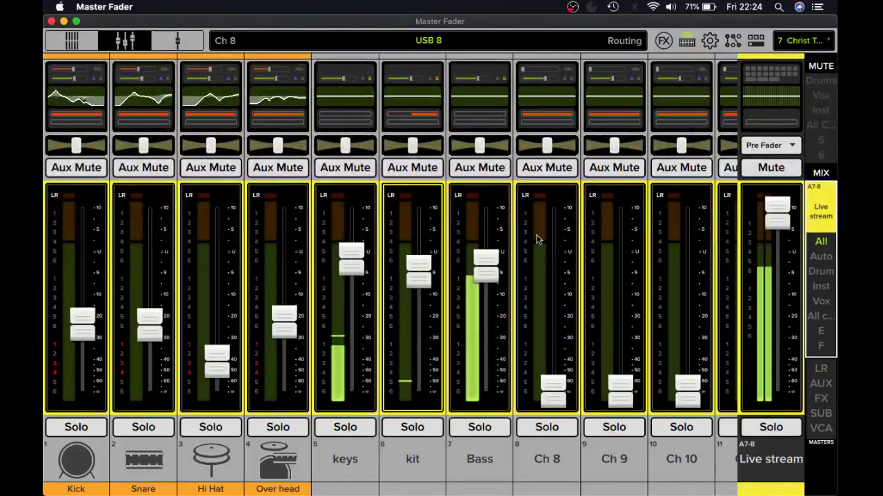
Set Ch 8's input source to B, with its Live stream send at about -4.5 dB panned 73 L.
{"action": "left_click", "coordinate": [535, 74]}
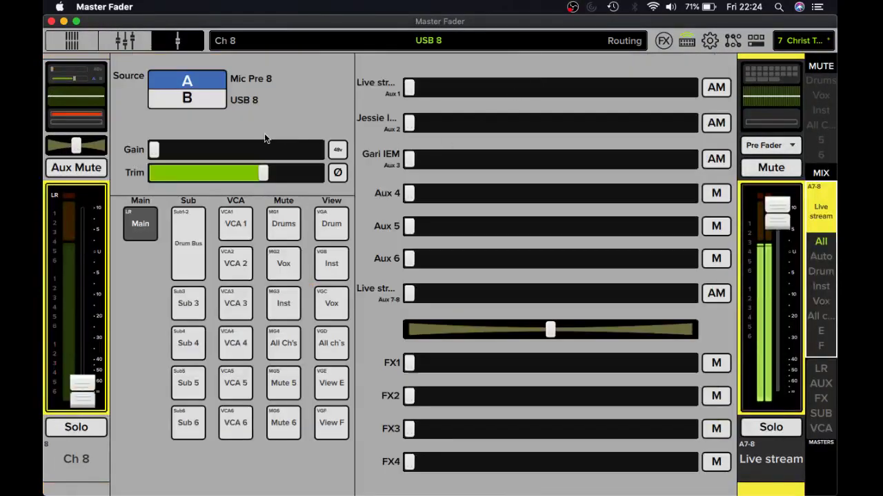
{"action": "left_click", "coordinate": [173, 100]}
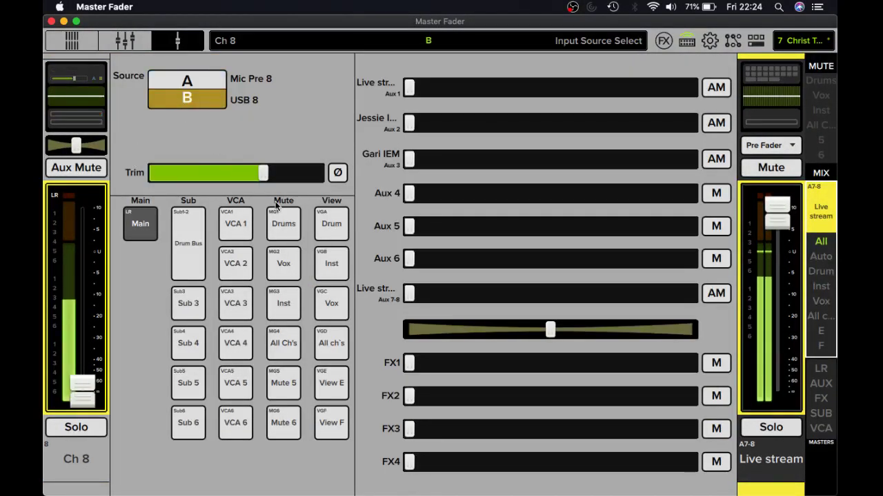
{"action": "left_click_drag", "start_coordinate": [84, 388], "coordinate": [97, 276]}
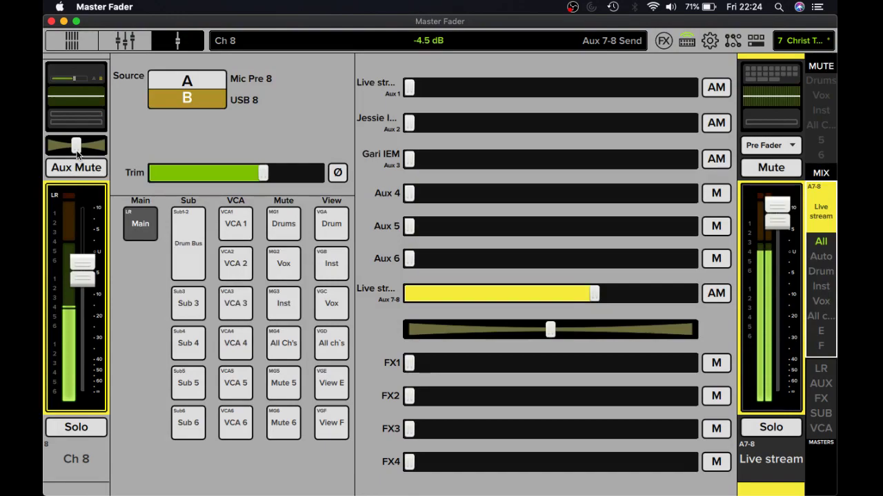
{"action": "left_click_drag", "start_coordinate": [78, 155], "coordinate": [59, 159]}
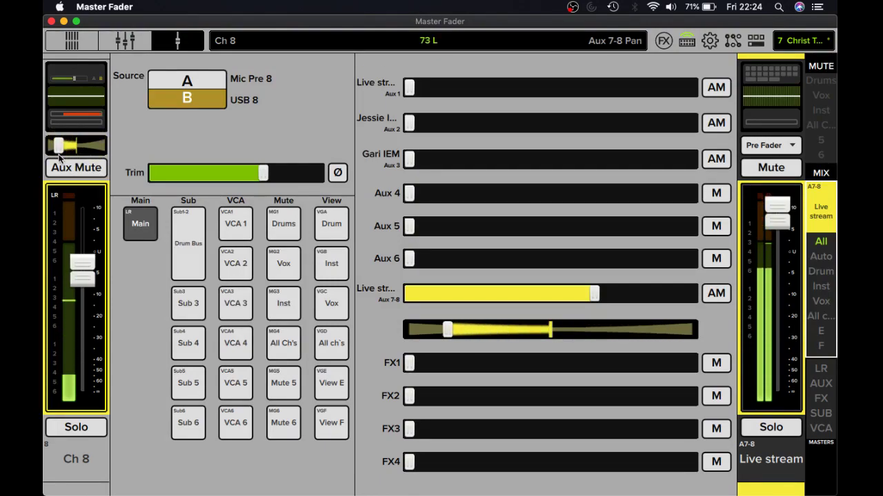
In the Live stream mix, pan the keys channel 35 L and set Ch 8's send level to -5.6 dB.
{"action": "left_click", "coordinate": [125, 40]}
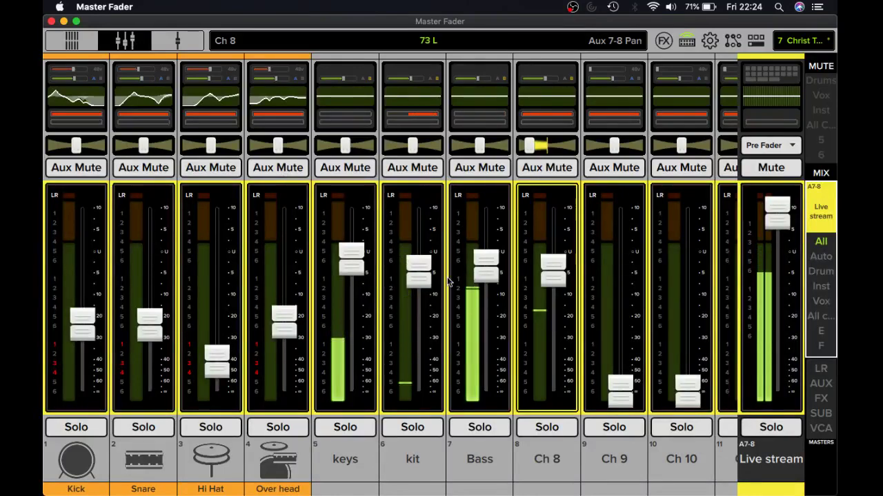
{"action": "left_click_drag", "start_coordinate": [345, 153], "coordinate": [336, 150]}
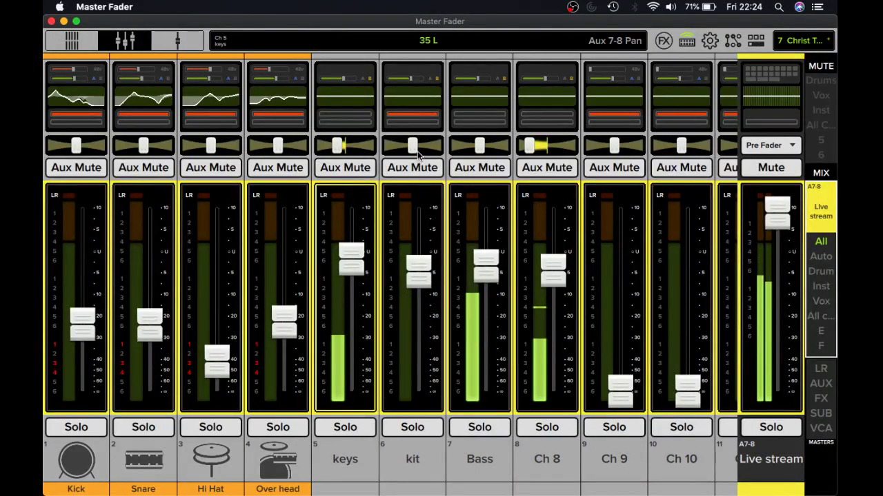
{"action": "left_click_drag", "start_coordinate": [559, 268], "coordinate": [555, 283]}
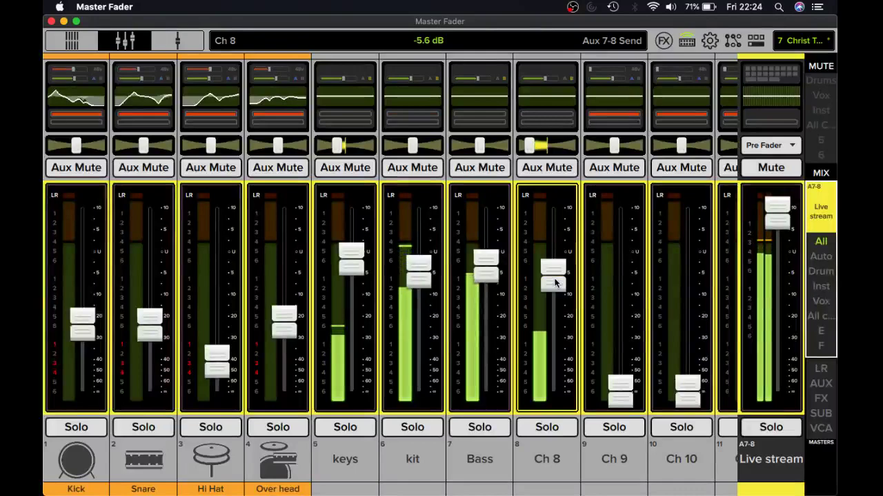
Rename Ch 8 as hi hat.
{"action": "left_click", "coordinate": [545, 460]}
{"action": "left_click", "coordinate": [551, 245]}
{"action": "type", "text": "hi hat"}
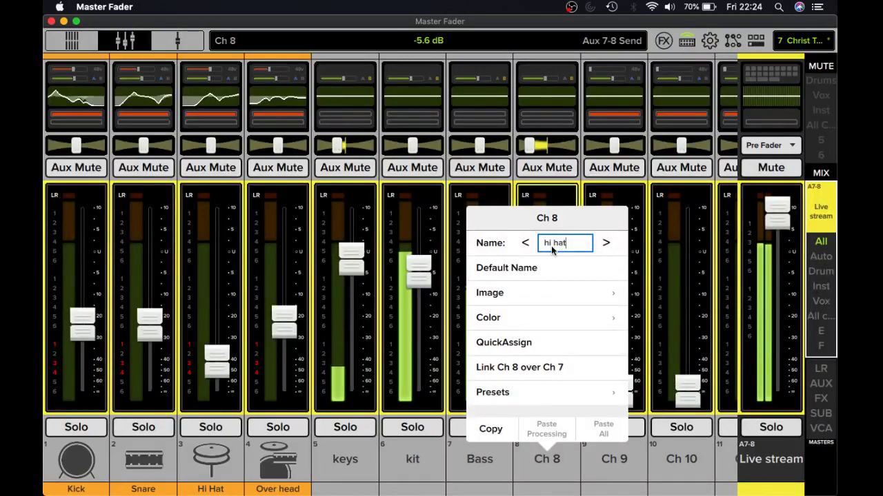
{"action": "key", "text": "Return"}
{"action": "left_click", "coordinate": [560, 443]}
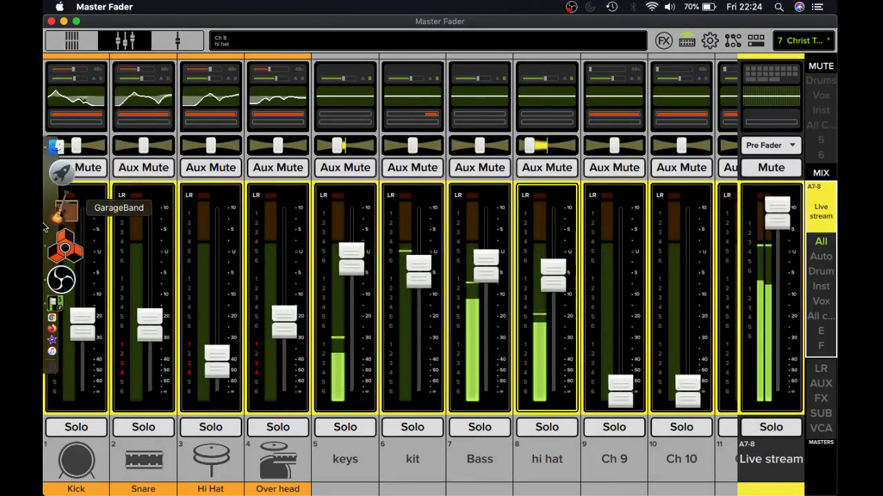
Switch to Reason, unfold the Djembe track and patch its left direct output to audio output 9 of the Hardware Interface.
{"action": "left_click", "coordinate": [65, 230]}
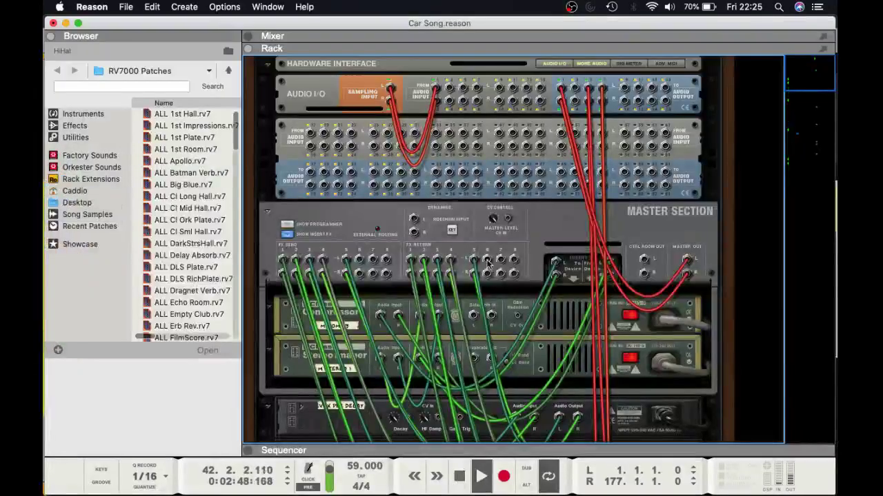
{"action": "scroll", "coordinate": [487, 264], "scroll_direction": "down", "scroll_amount": 15}
{"action": "scroll", "coordinate": [487, 264], "scroll_direction": "down", "scroll_amount": 5}
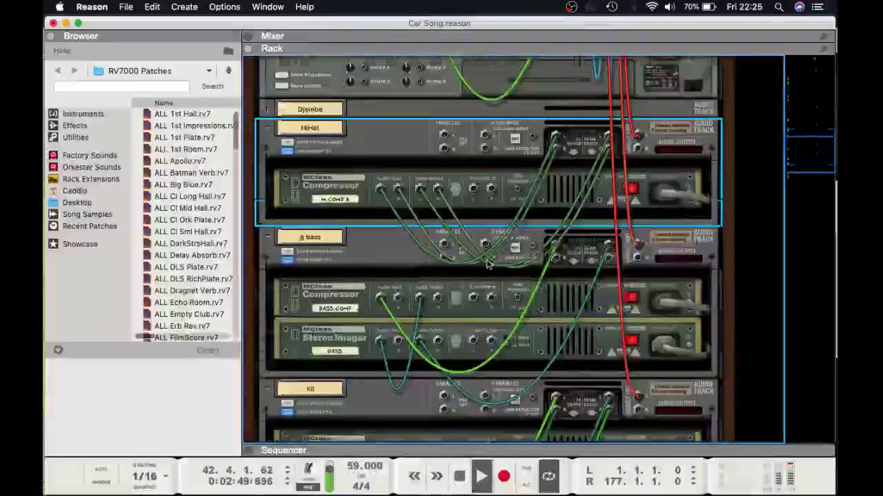
{"action": "scroll", "coordinate": [487, 264], "scroll_direction": "up", "scroll_amount": 3}
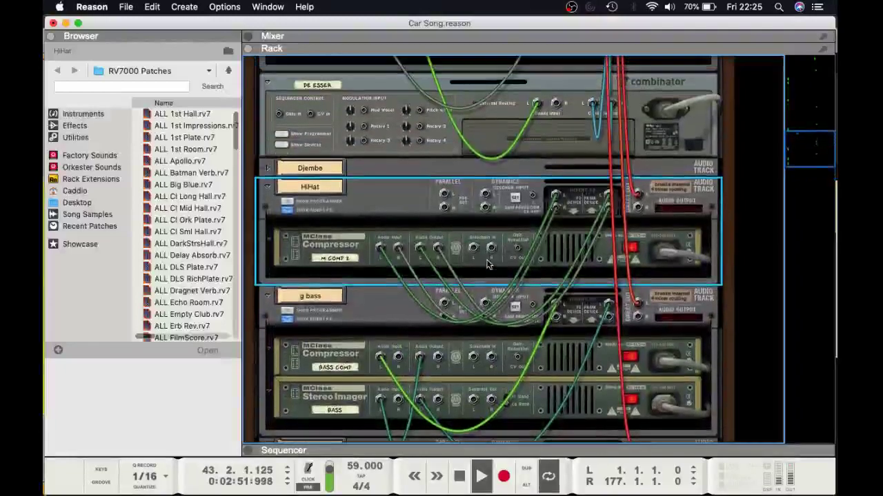
{"action": "left_click", "coordinate": [268, 208]}
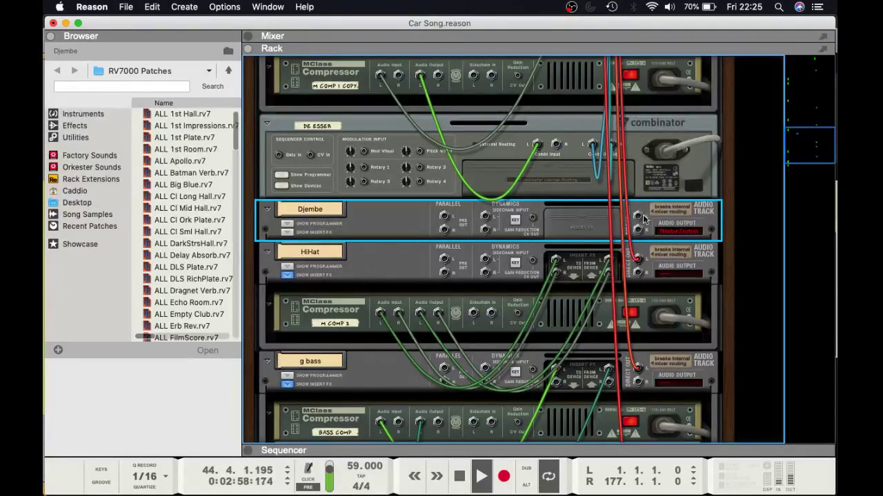
{"action": "left_click_drag", "start_coordinate": [638, 219], "coordinate": [639, 204]}
{"action": "mouse_move", "coordinate": [643, 100]}
{"action": "left_mouse_down"}
{"action": "mouse_move", "coordinate": [660, 3]}
{"action": "mouse_move", "coordinate": [593, 5]}
{"action": "mouse_move", "coordinate": [623, 90]}
{"action": "left_mouse_up"}
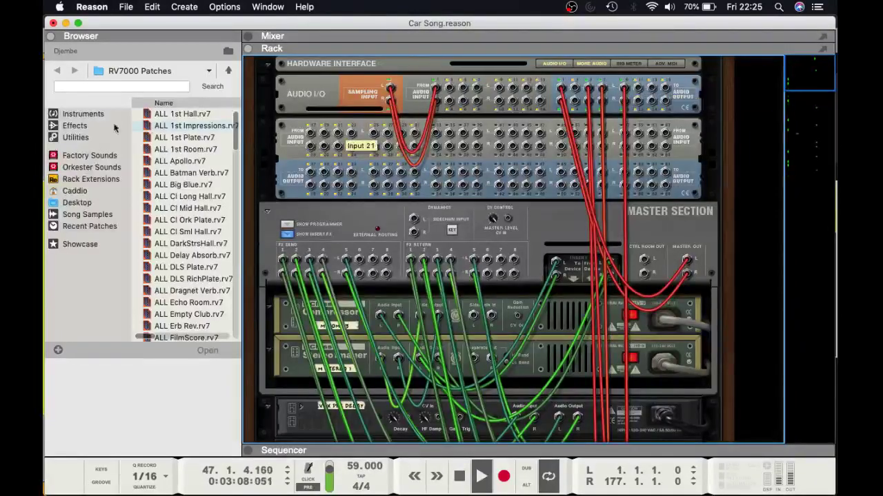
Switch to Master Fader and route USB 9 to Ch 9 in the Input B patching.
{"action": "mouse_move", "coordinate": [48, 206]}
{"action": "left_click", "coordinate": [61, 252]}
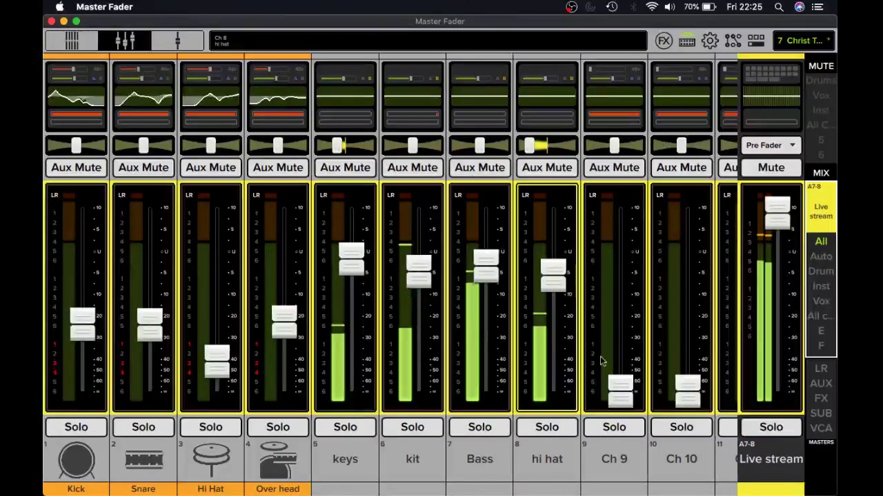
{"action": "left_click", "coordinate": [733, 41]}
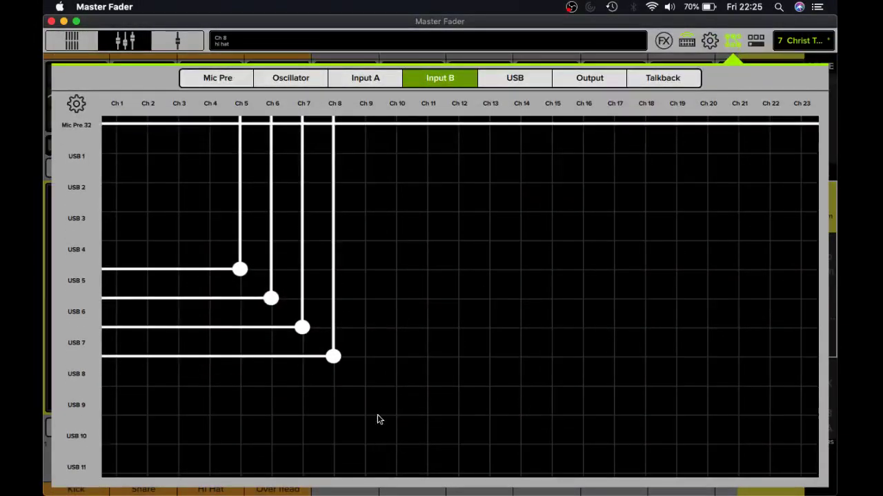
{"action": "left_click", "coordinate": [364, 395]}
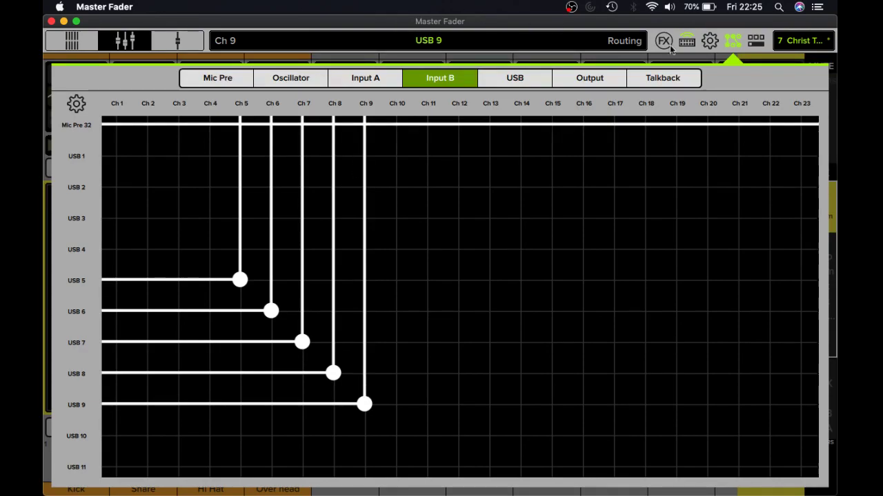
{"action": "left_click", "coordinate": [739, 41]}
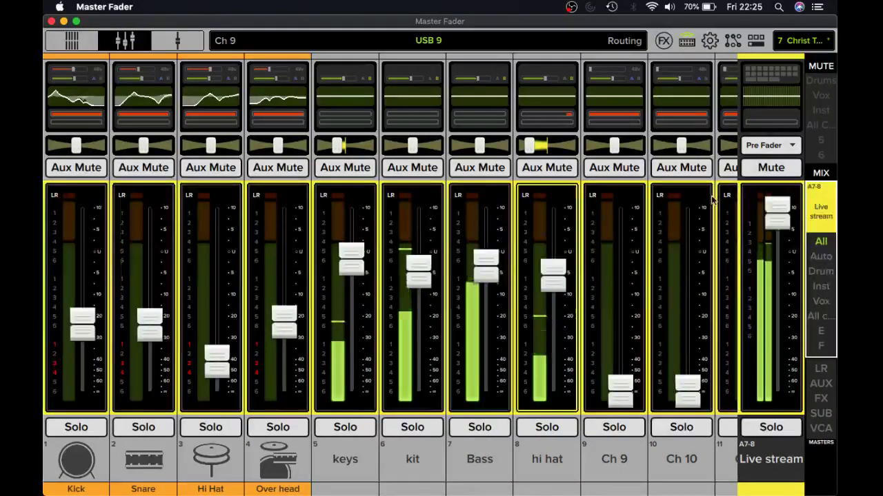
Rename Ch 9 as Djembe.
{"action": "left_click", "coordinate": [614, 461]}
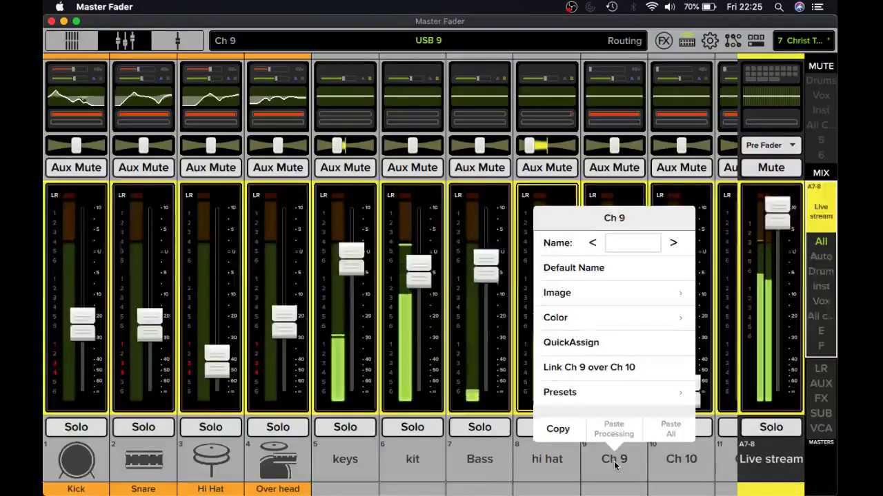
{"action": "left_click", "coordinate": [628, 245]}
{"action": "type", "text": "D"}
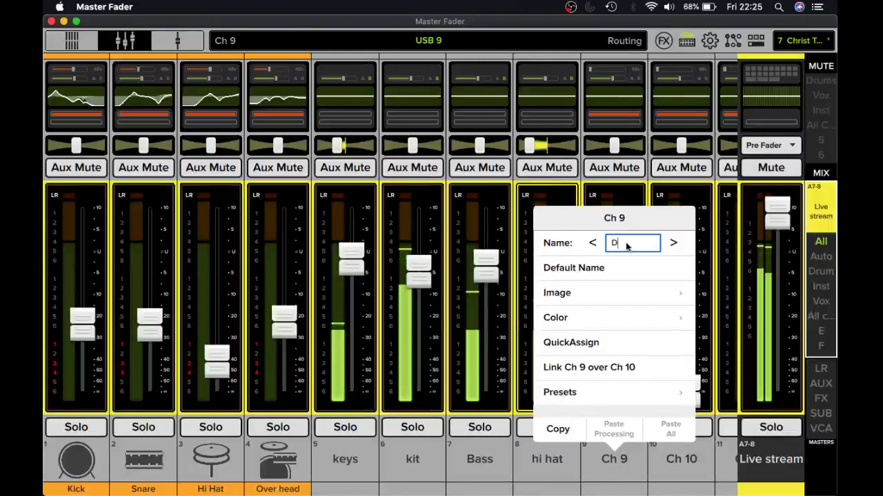
{"action": "type", "text": "jembe"}
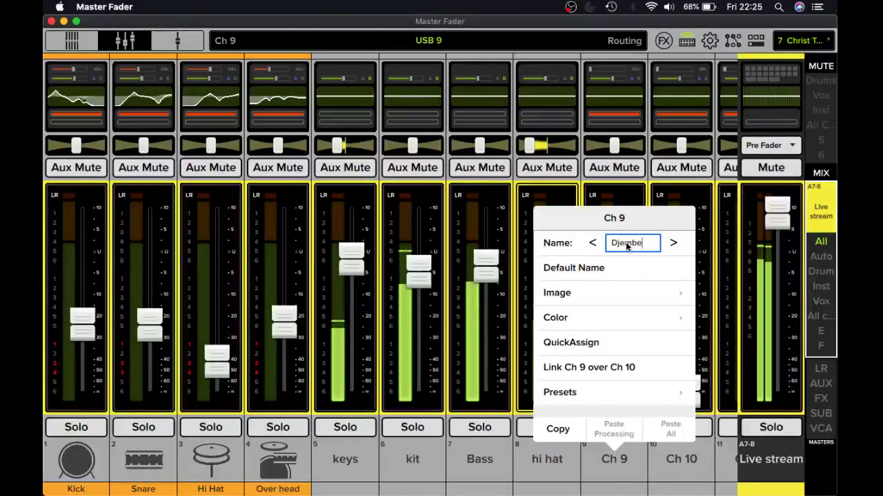
{"action": "key", "text": "Return"}
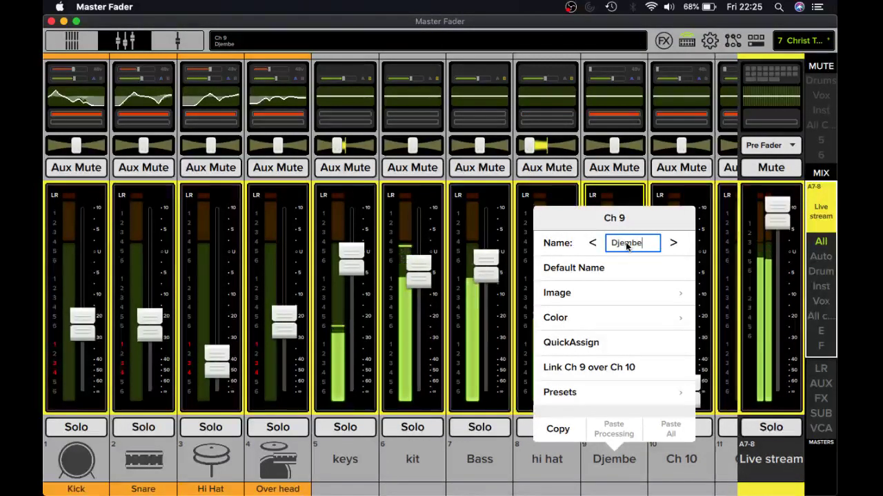
{"action": "left_click", "coordinate": [621, 451]}
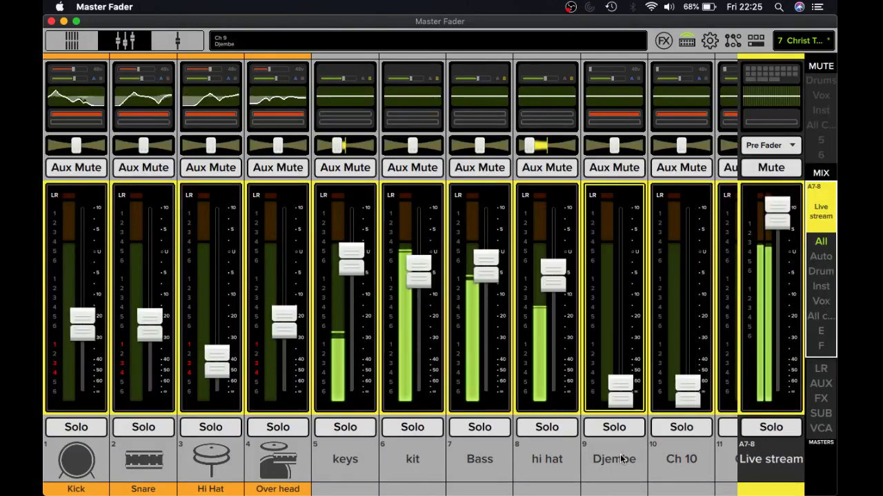
Set the Djembe channel's input source to B, with its Live stream send at about -1.2 dB panned 38 R.
{"action": "left_click", "coordinate": [602, 131]}
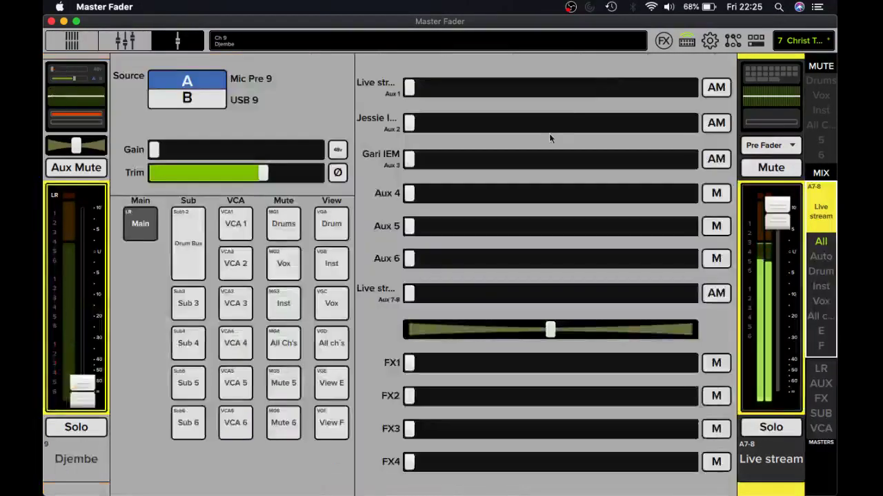
{"action": "left_click", "coordinate": [199, 97]}
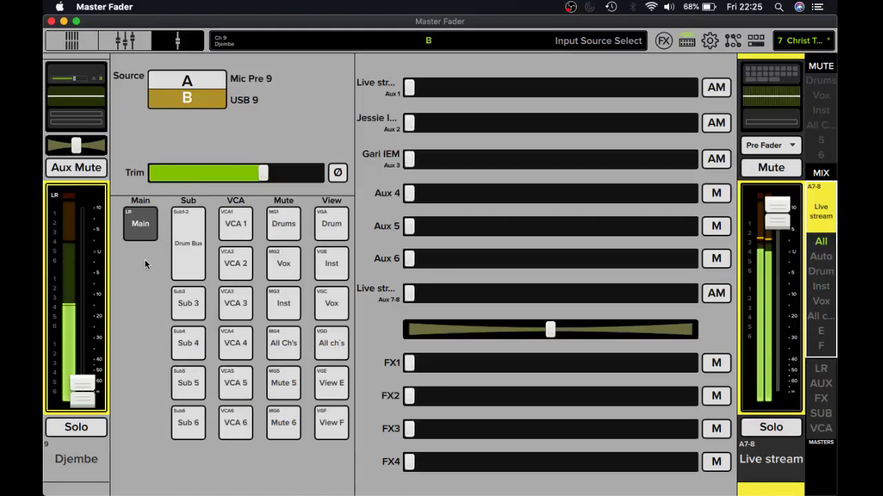
{"action": "left_click_drag", "start_coordinate": [80, 393], "coordinate": [99, 259]}
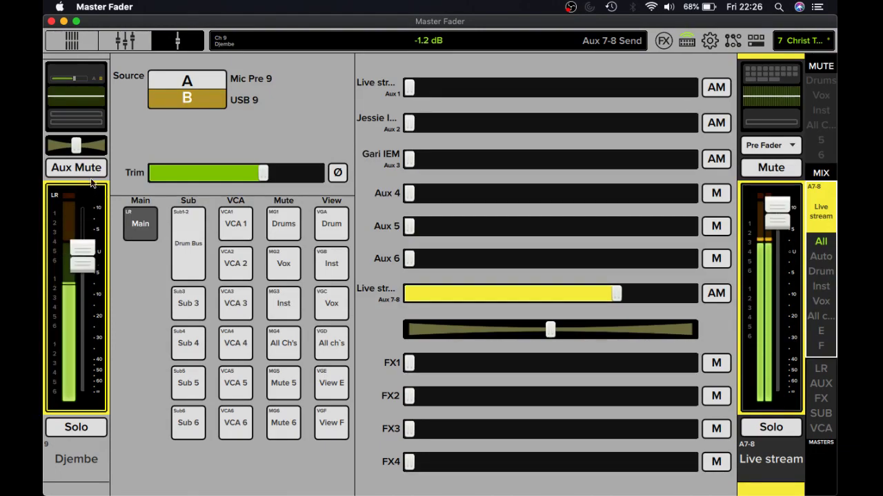
{"action": "left_click_drag", "start_coordinate": [77, 149], "coordinate": [86, 149]}
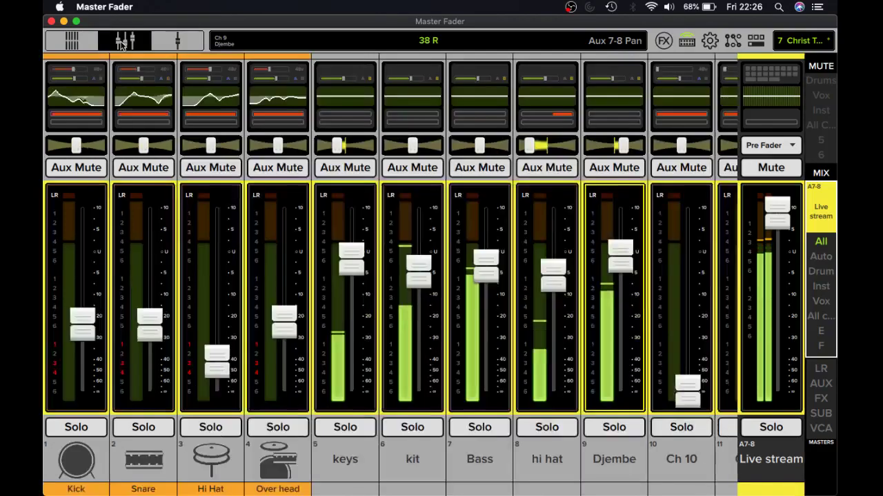
{"action": "left_click", "coordinate": [320, 216]}
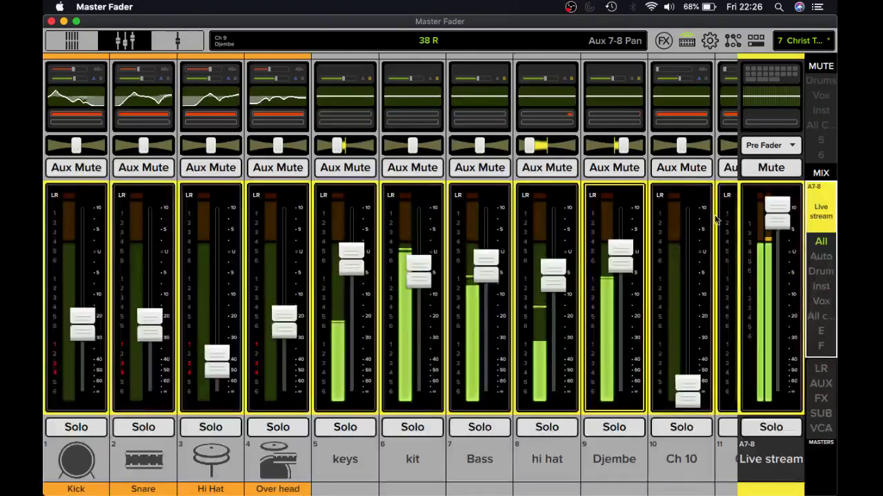
On the Djembe channel's EQ, shift Band 1 to about 100 Hz and enable the high-pass filter at 119 Hz.
{"action": "left_click", "coordinate": [621, 94]}
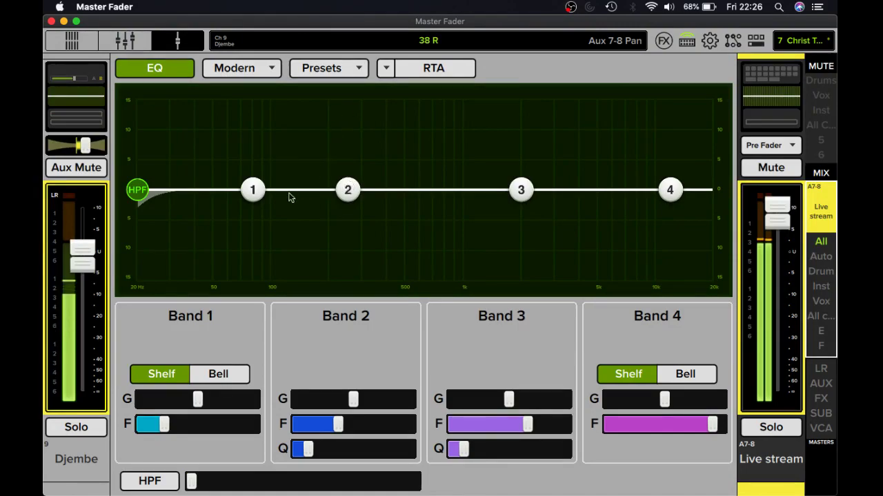
{"action": "mouse_move", "coordinate": [258, 196]}
{"action": "left_mouse_down"}
{"action": "mouse_move", "coordinate": [288, 169]}
{"action": "mouse_move", "coordinate": [275, 196]}
{"action": "left_mouse_up"}
{"action": "left_click", "coordinate": [144, 483]}
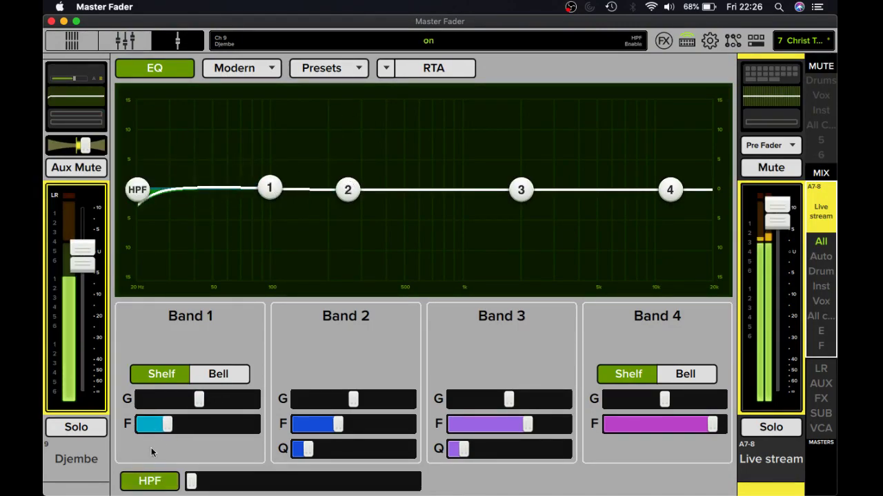
{"action": "left_click_drag", "start_coordinate": [144, 189], "coordinate": [292, 236]}
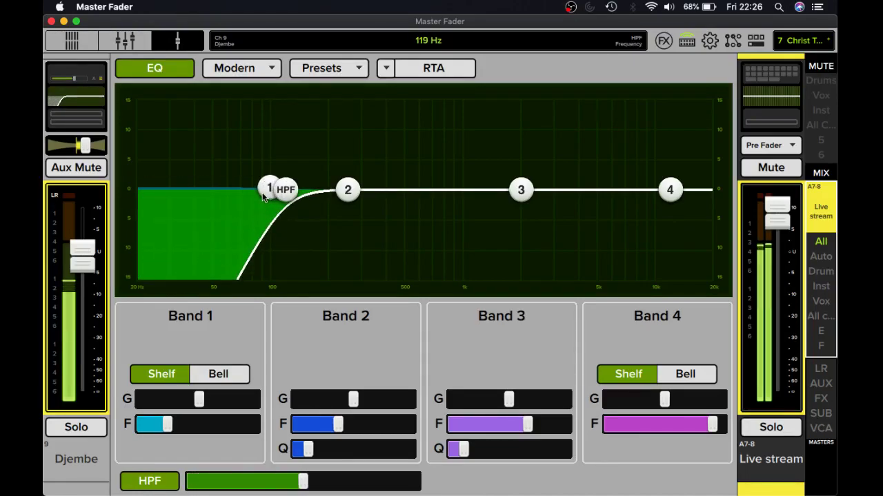
On the Djembe channel's EQ, make Band 1 a bell boosting 8.3 dB at 214 Hz.
{"action": "left_click_drag", "start_coordinate": [268, 196], "coordinate": [342, 164]}
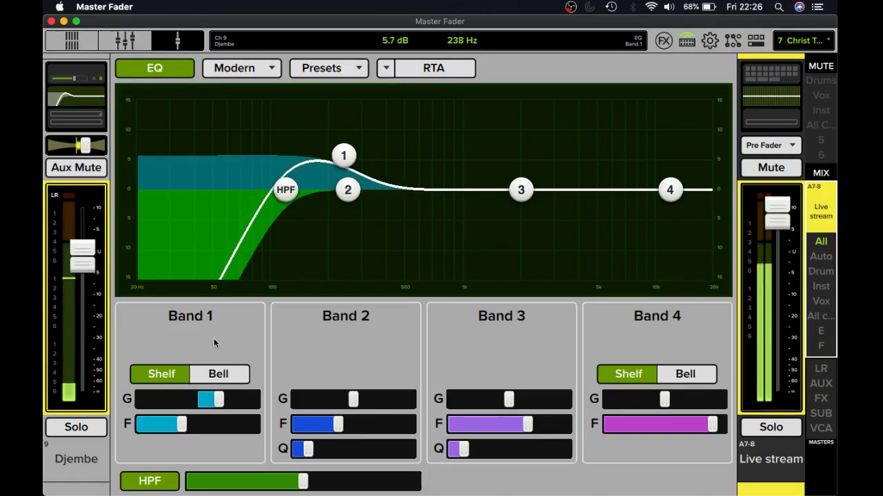
{"action": "left_click", "coordinate": [226, 372]}
{"action": "left_click_drag", "start_coordinate": [347, 162], "coordinate": [339, 143]}
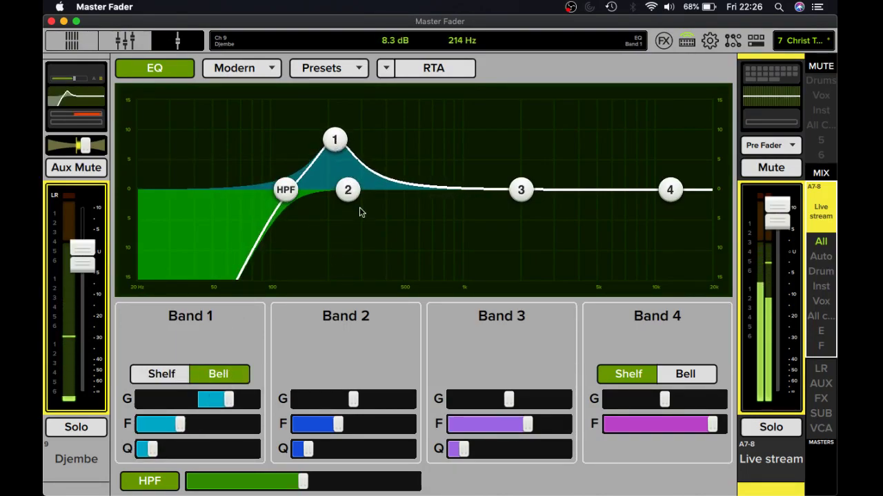
Cut the Djembe EQ's Band 2 by 10.8 dB at 605 Hz and make Band 4 a bell boosting 4.8 dB at 9.31 kHz.
{"action": "left_click_drag", "start_coordinate": [348, 190], "coordinate": [426, 257]}
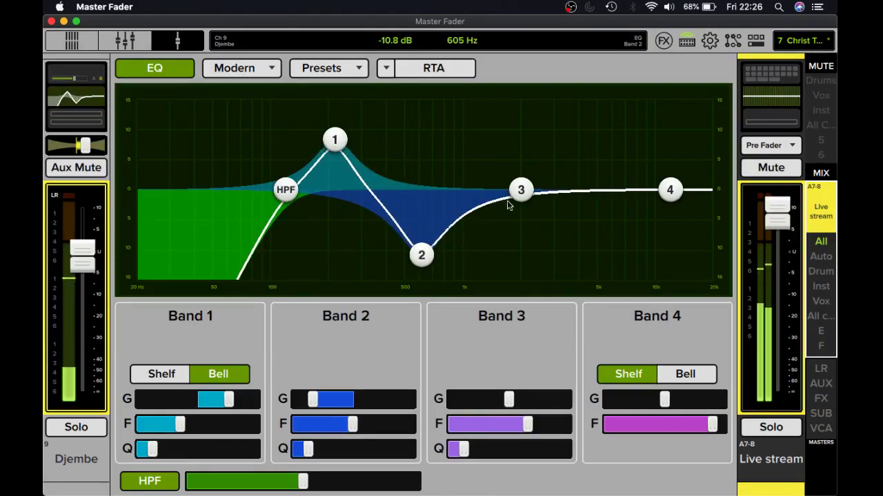
{"action": "left_click", "coordinate": [682, 374]}
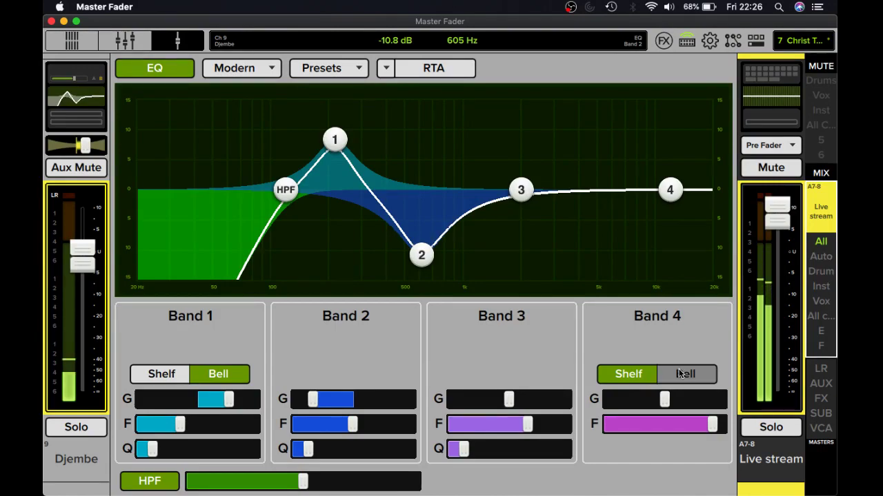
{"action": "left_click_drag", "start_coordinate": [668, 199], "coordinate": [646, 167]}
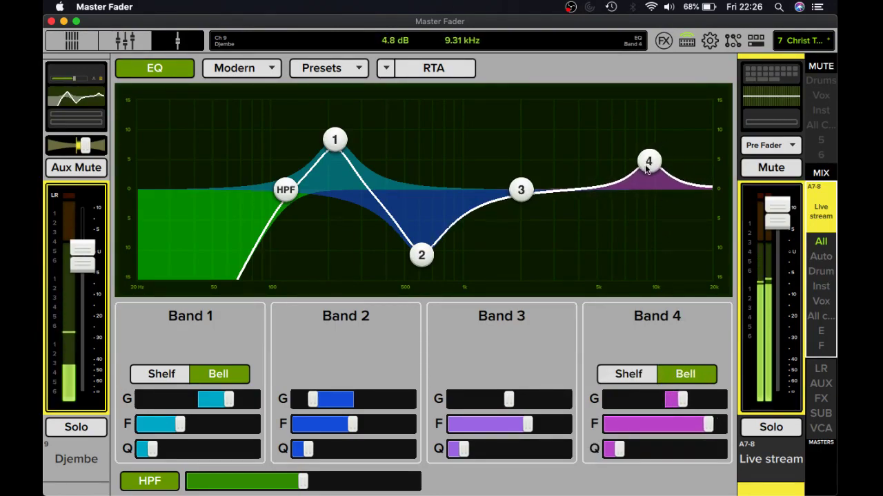
Pan the Djembe's Live stream send to 58 R and lower its compressor threshold to -41.1 dB, returning to the mixer overview.
{"action": "left_click_drag", "start_coordinate": [84, 146], "coordinate": [90, 146]}
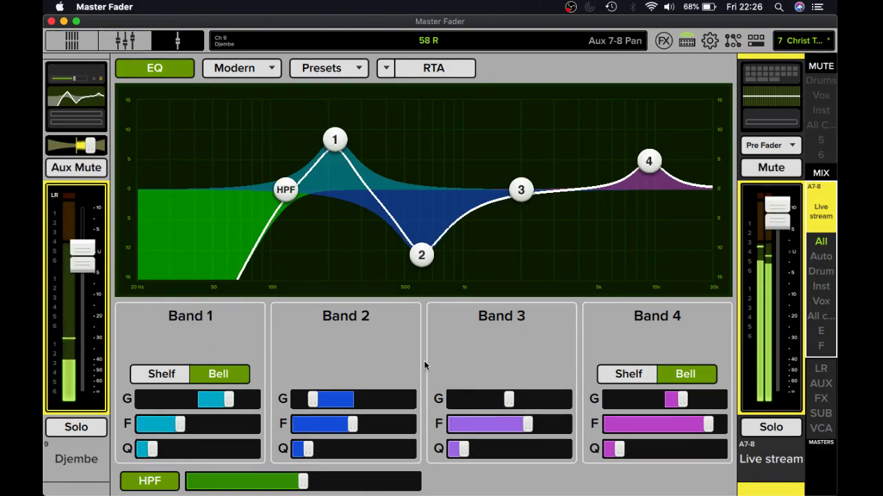
{"action": "left_click_drag", "start_coordinate": [459, 347], "coordinate": [443, 270]}
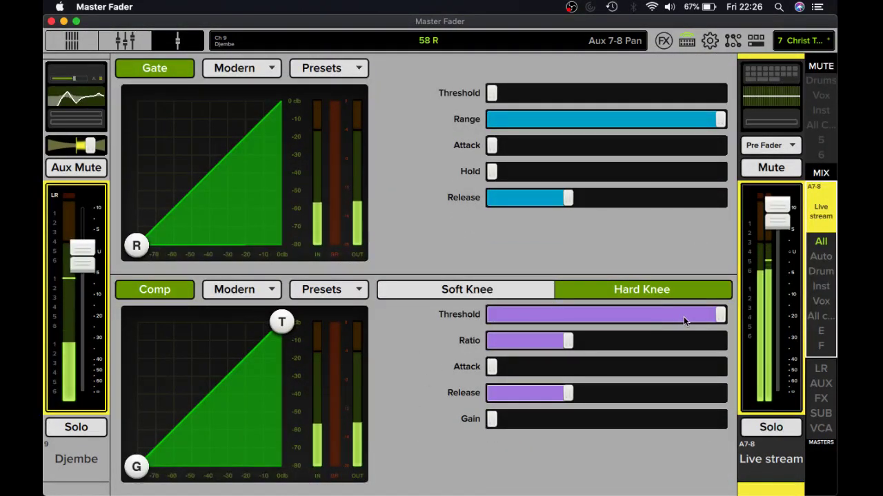
{"action": "left_click_drag", "start_coordinate": [717, 318], "coordinate": [607, 317]}
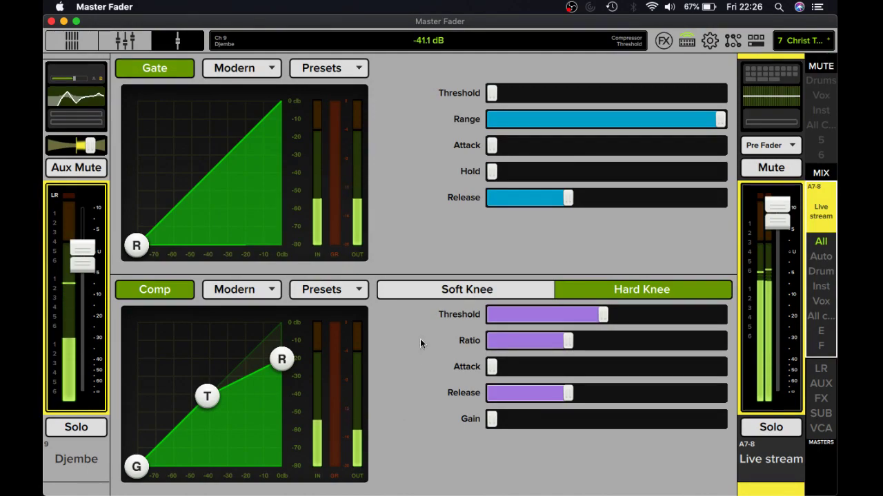
{"action": "scroll", "coordinate": [419, 344], "scroll_direction": "down", "scroll_amount": 5}
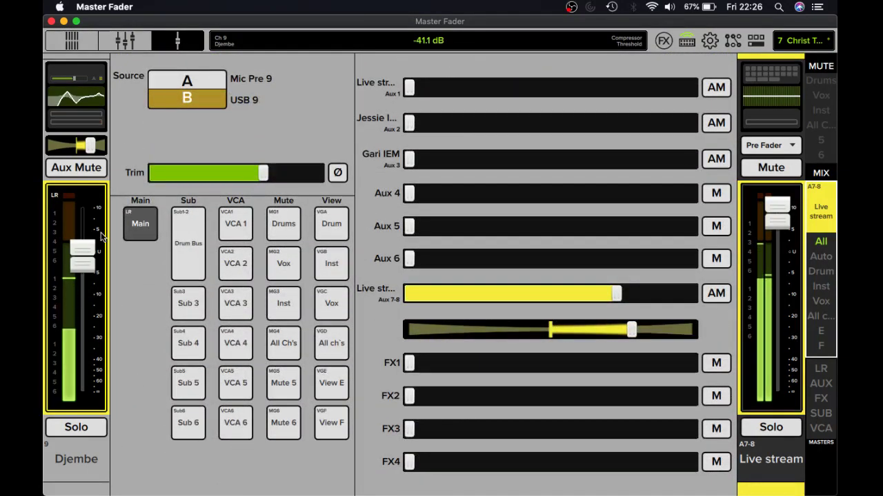
{"action": "left_click", "coordinate": [124, 43]}
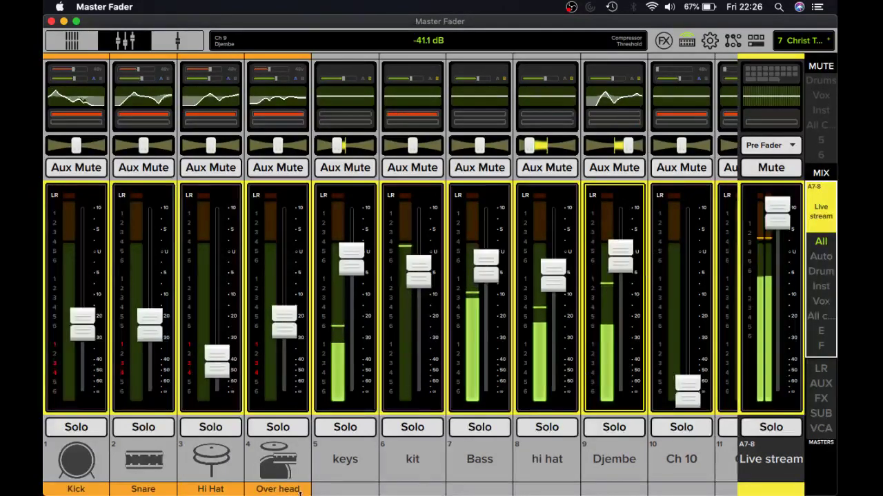
Switch to Reason and bring up the sequencer tracks and the mixer with its channel faders.
{"action": "mouse_move", "coordinate": [49, 257]}
{"action": "left_click", "coordinate": [56, 221]}
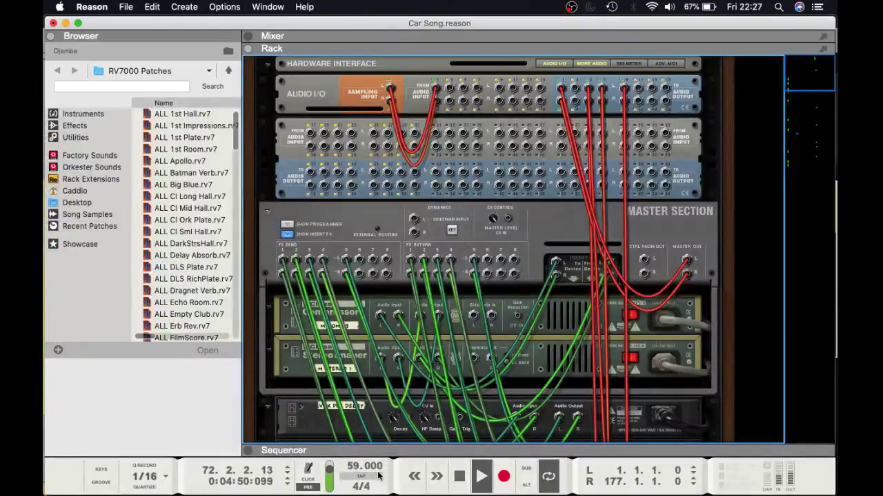
{"action": "left_click_drag", "start_coordinate": [395, 450], "coordinate": [427, 123]}
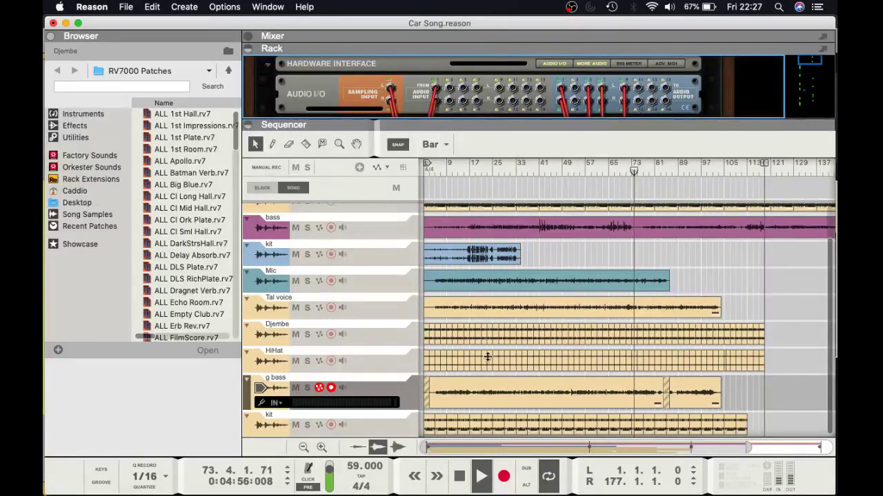
{"action": "key", "text": "F5"}
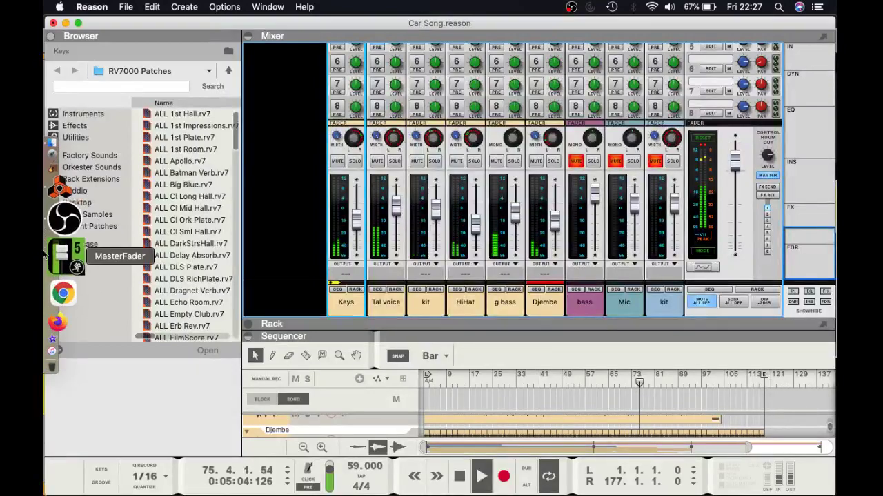
Switch to Master Fader and lower the Bass channel's Live stream send to -7.9 dB.
{"action": "left_click", "coordinate": [55, 256]}
{"action": "mouse_move", "coordinate": [491, 271]}
{"action": "left_mouse_down"}
{"action": "mouse_move", "coordinate": [488, 354]}
{"action": "mouse_move", "coordinate": [493, 245]}
{"action": "mouse_move", "coordinate": [488, 284]}
{"action": "left_mouse_up"}
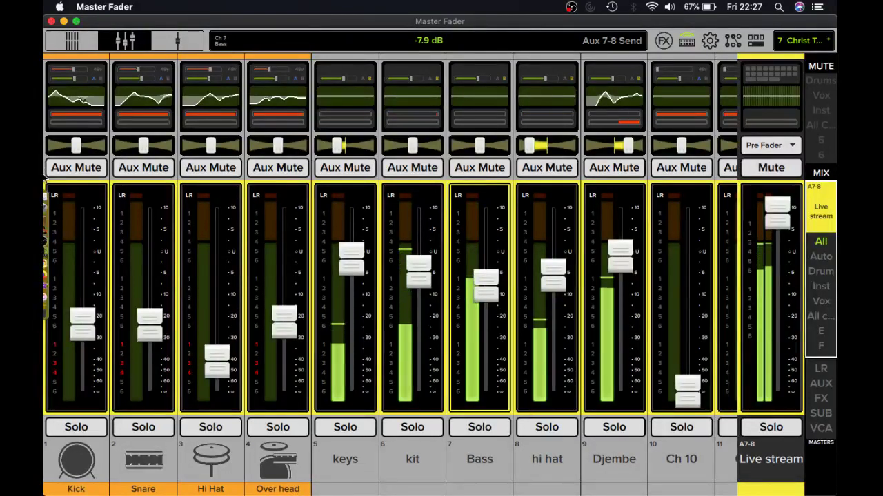
Switch to Reason, set the g bass channel's fader to about -6.4 dB and move playback back to around bar 57.
{"action": "left_click", "coordinate": [66, 219]}
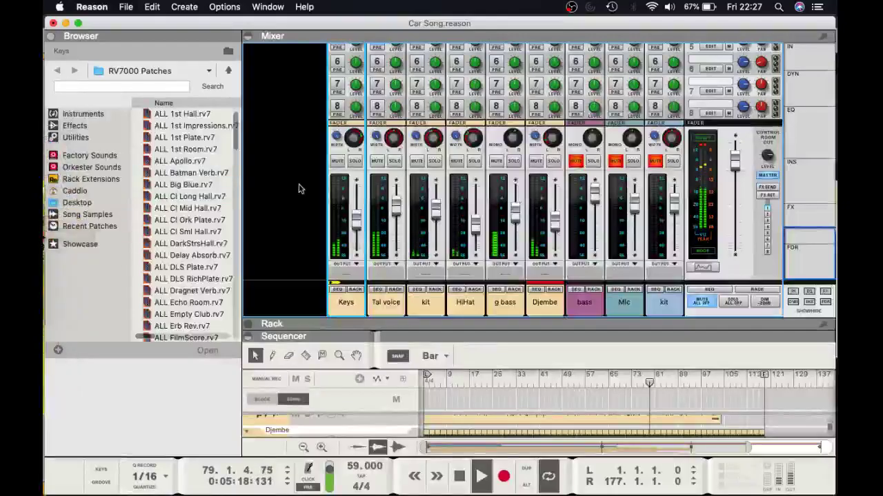
{"action": "mouse_move", "coordinate": [513, 219]}
{"action": "left_mouse_down"}
{"action": "mouse_move", "coordinate": [511, 283]}
{"action": "mouse_move", "coordinate": [514, 206]}
{"action": "mouse_move", "coordinate": [514, 217]}
{"action": "left_mouse_up"}
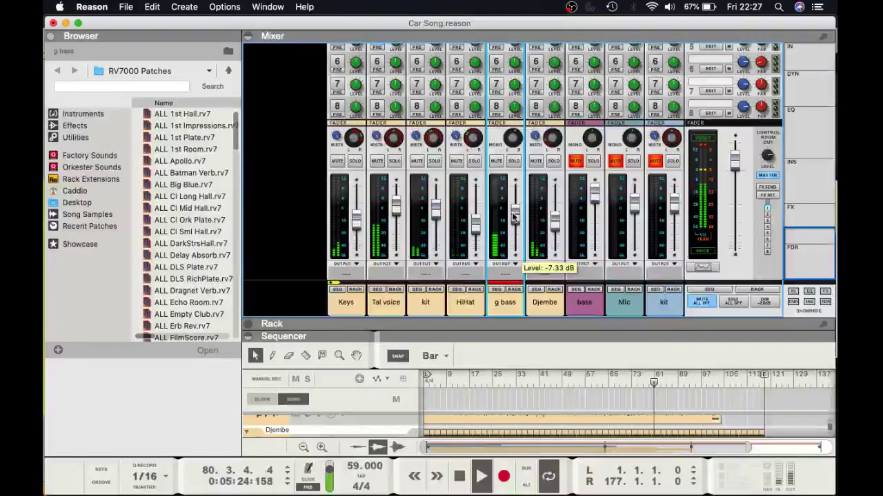
{"action": "scroll", "coordinate": [514, 217], "scroll_direction": "up", "scroll_amount": 8}
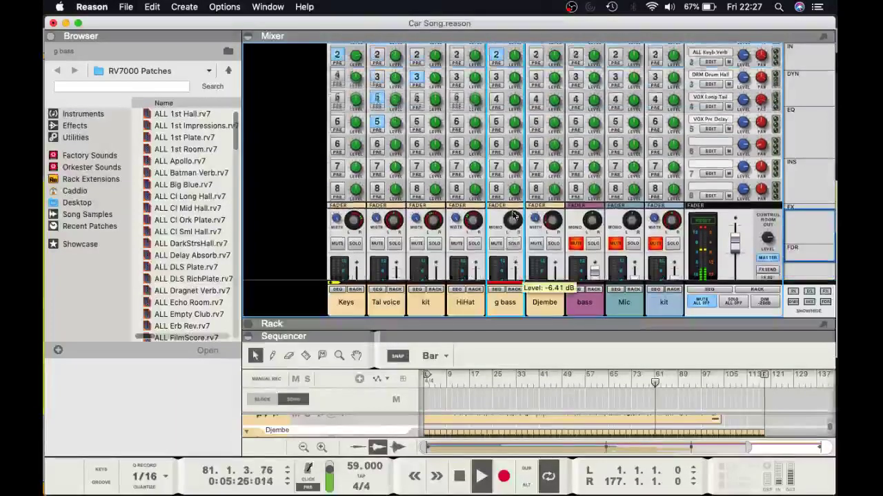
{"action": "left_click", "coordinate": [581, 383]}
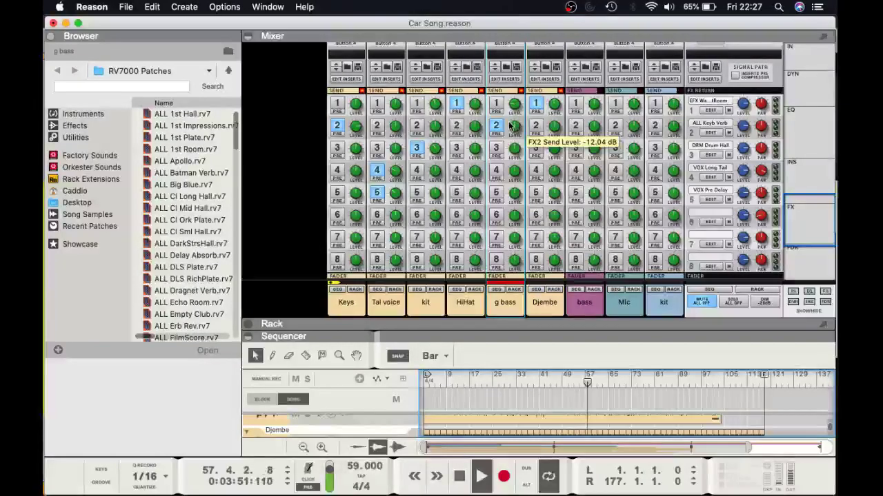
Try sending the g bass channel to the DRM Drum Hall reverb on FX send 3 with an adjusted send level.
{"action": "left_click", "coordinate": [495, 148]}
{"action": "left_click_drag", "start_coordinate": [517, 155], "coordinate": [518, 132]}
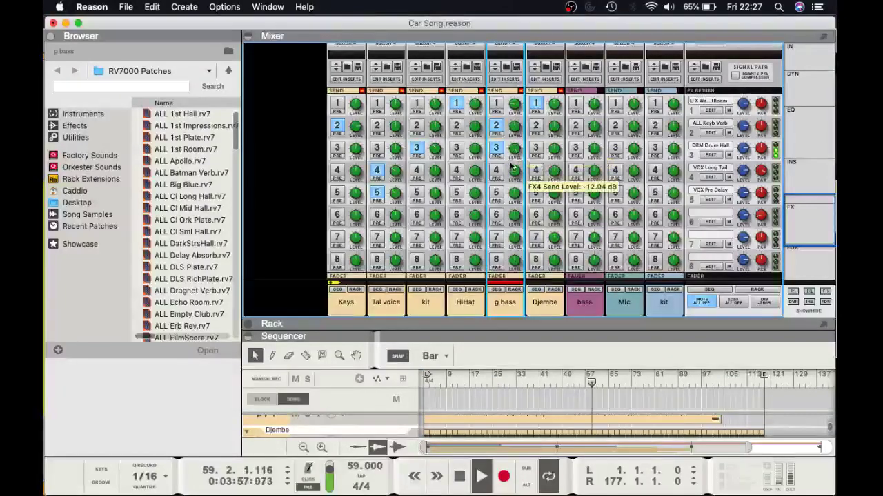
{"action": "left_click_drag", "start_coordinate": [514, 152], "coordinate": [513, 181]}
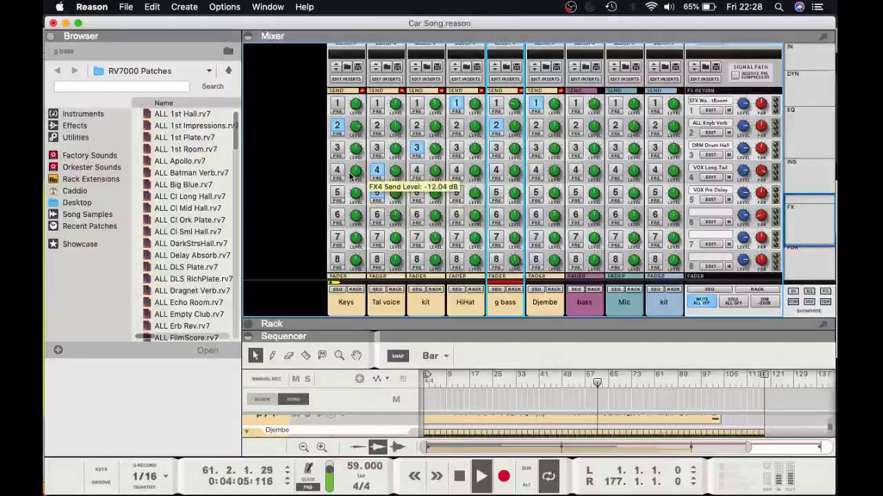
Enable FX send 3 (DRM Drum Hall) on the Keys channel and stop playback.
{"action": "left_click", "coordinate": [342, 148]}
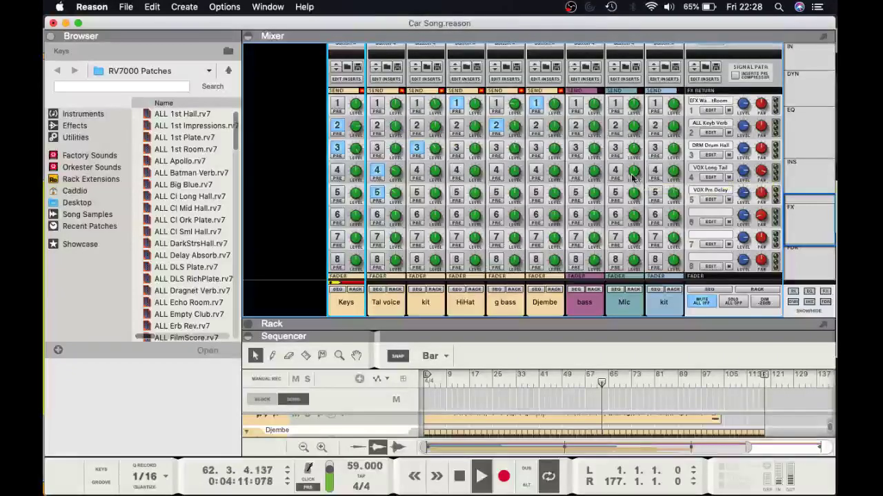
{"action": "left_click", "coordinate": [742, 141]}
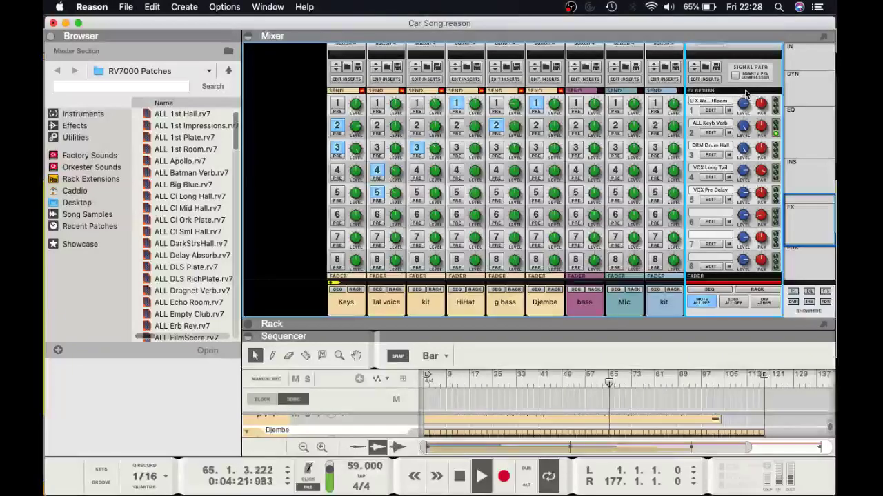
{"action": "key", "text": "space"}
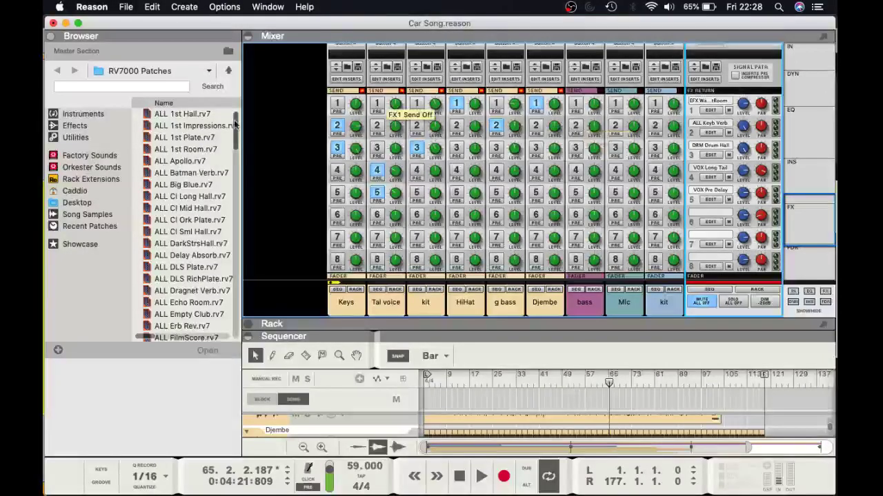
Switch to Master Fader and change the displayed mix from Live stream to Main.
{"action": "mouse_move", "coordinate": [43, 197]}
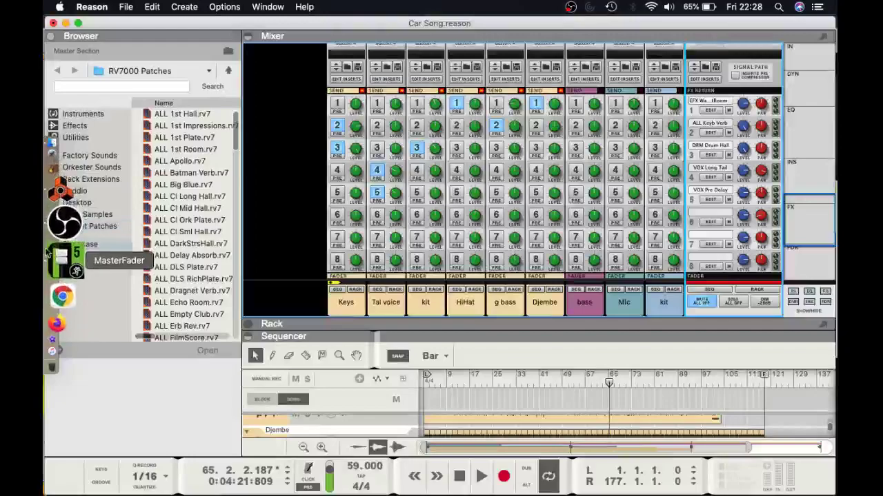
{"action": "left_click", "coordinate": [52, 252]}
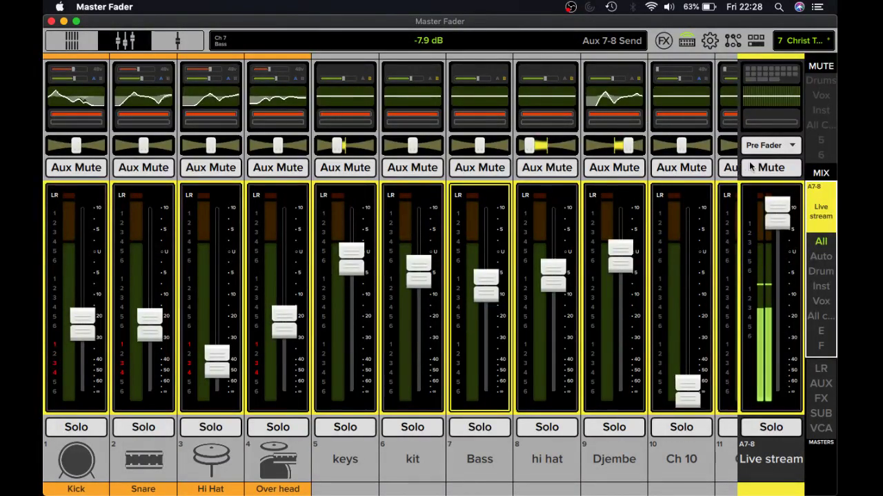
{"action": "left_click", "coordinate": [825, 219]}
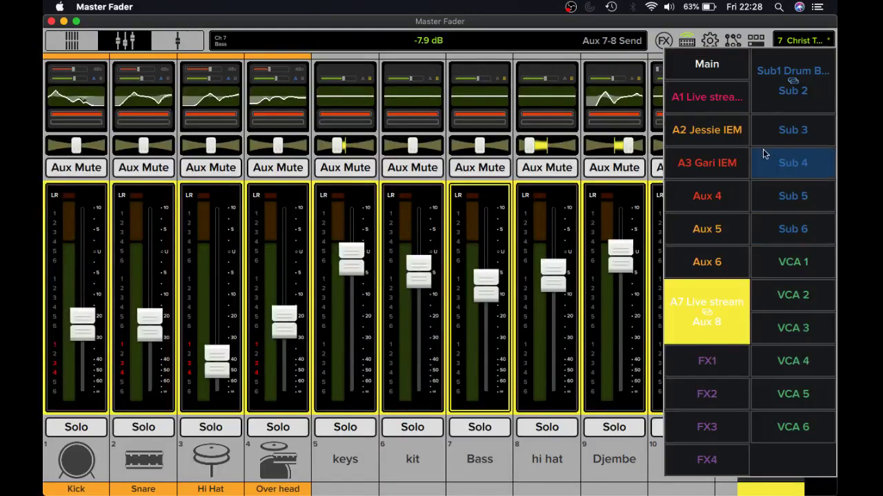
{"action": "left_click", "coordinate": [717, 67]}
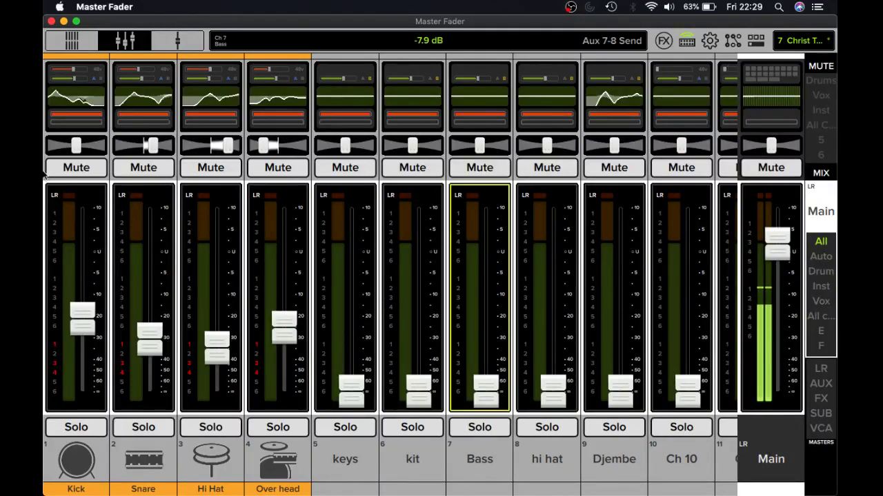
Switch to OBS Studio to bring up its recording controls.
{"action": "mouse_move", "coordinate": [44, 298]}
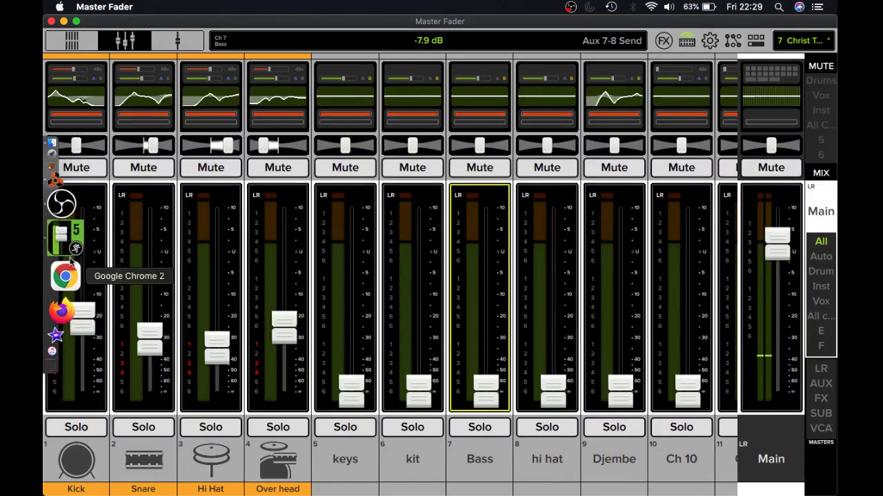
{"action": "left_click", "coordinate": [67, 247]}
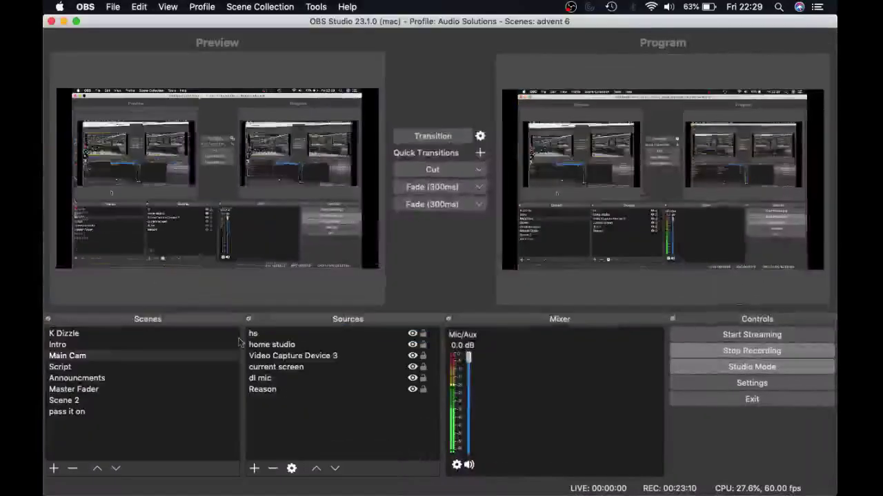